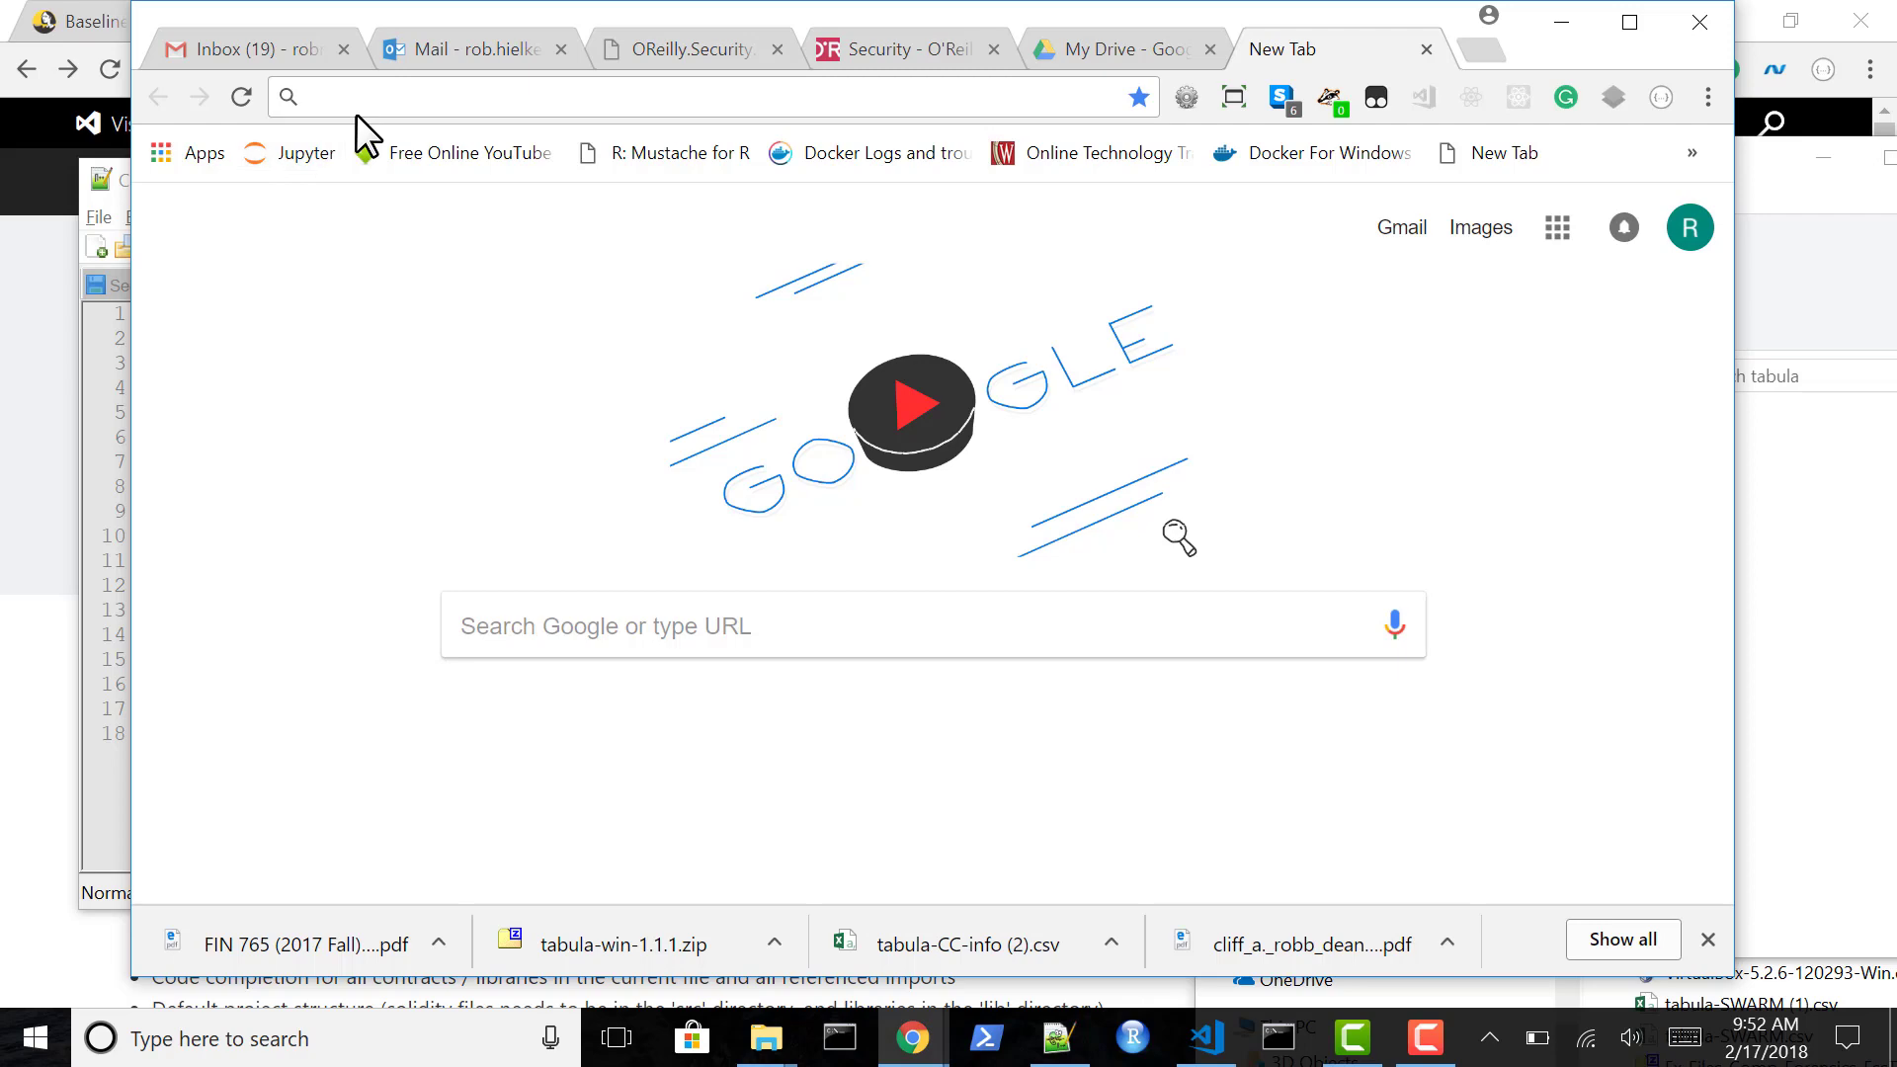
# Load tabula.technology and start downloading the Windows build of Tabula 1.1.1.
pyautogui.write('http://tabula.technology/')
pyautogui.press('Return')
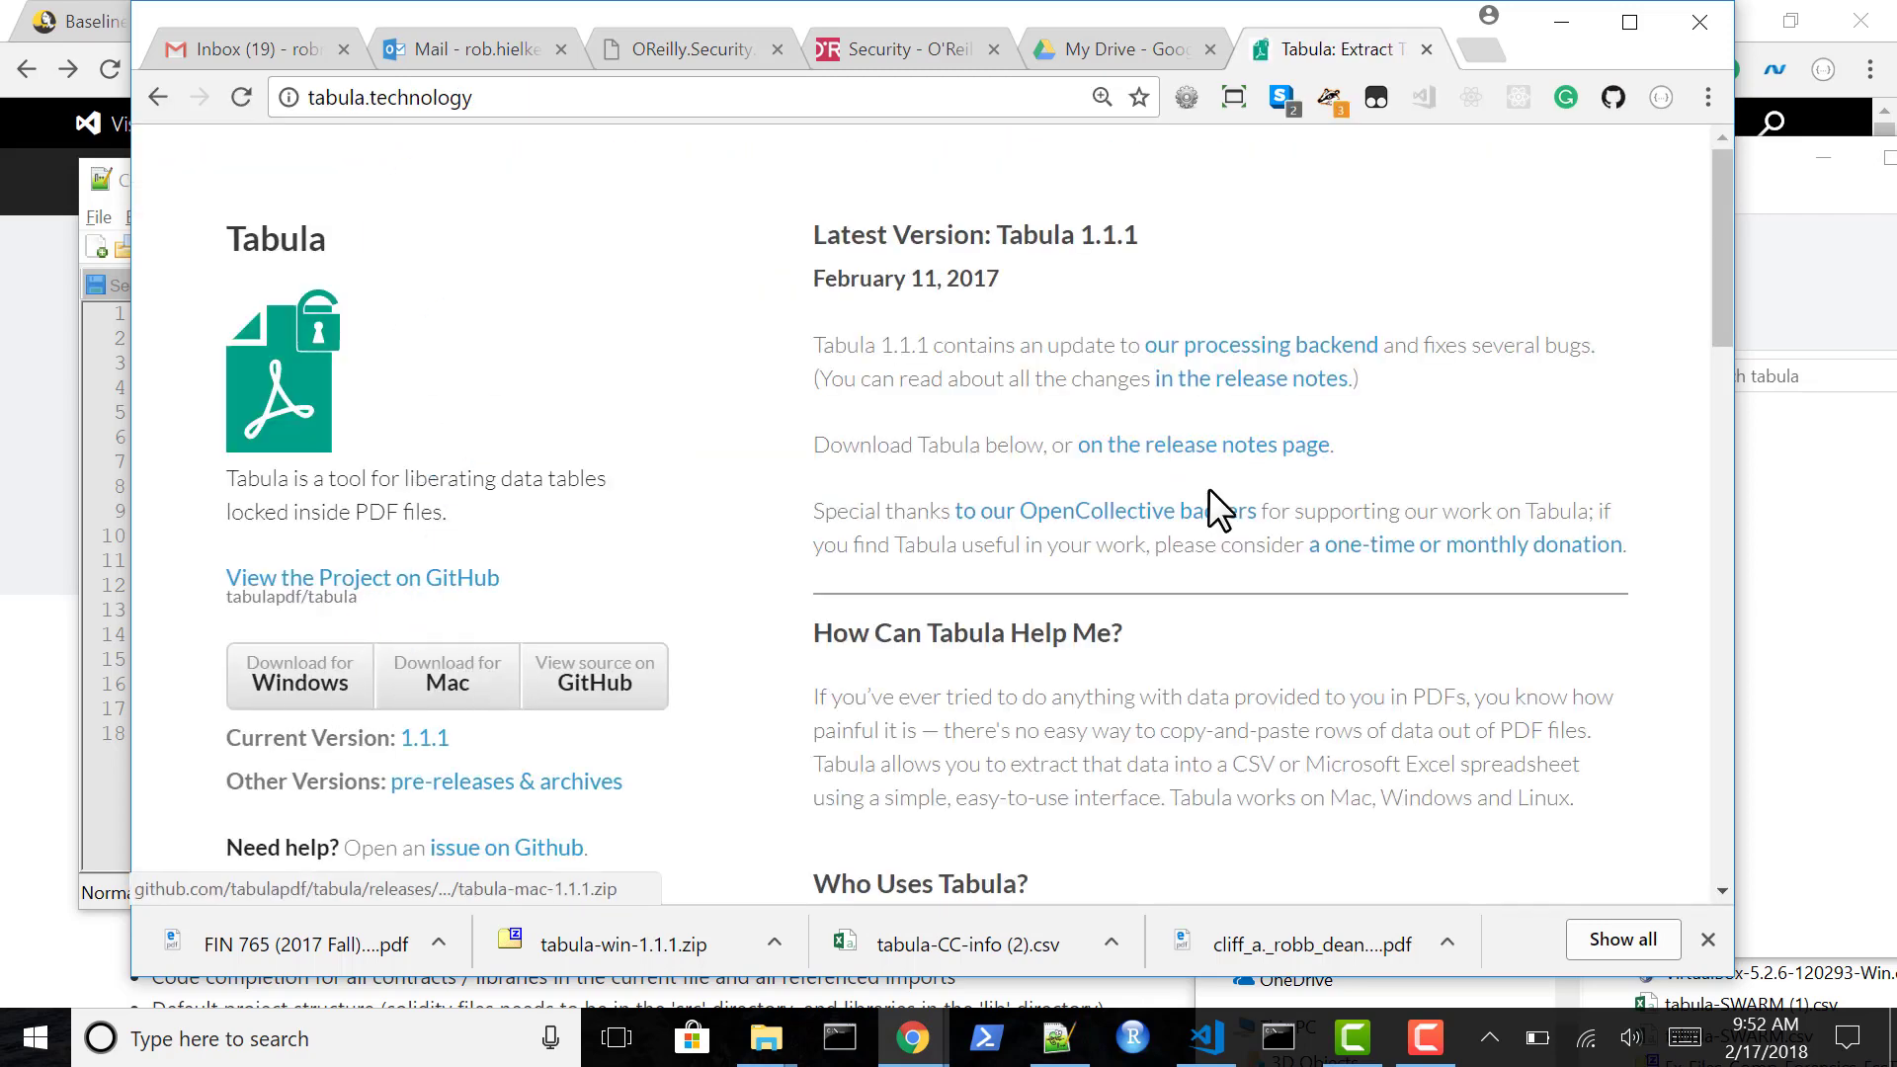
pyautogui.click(1724, 567)
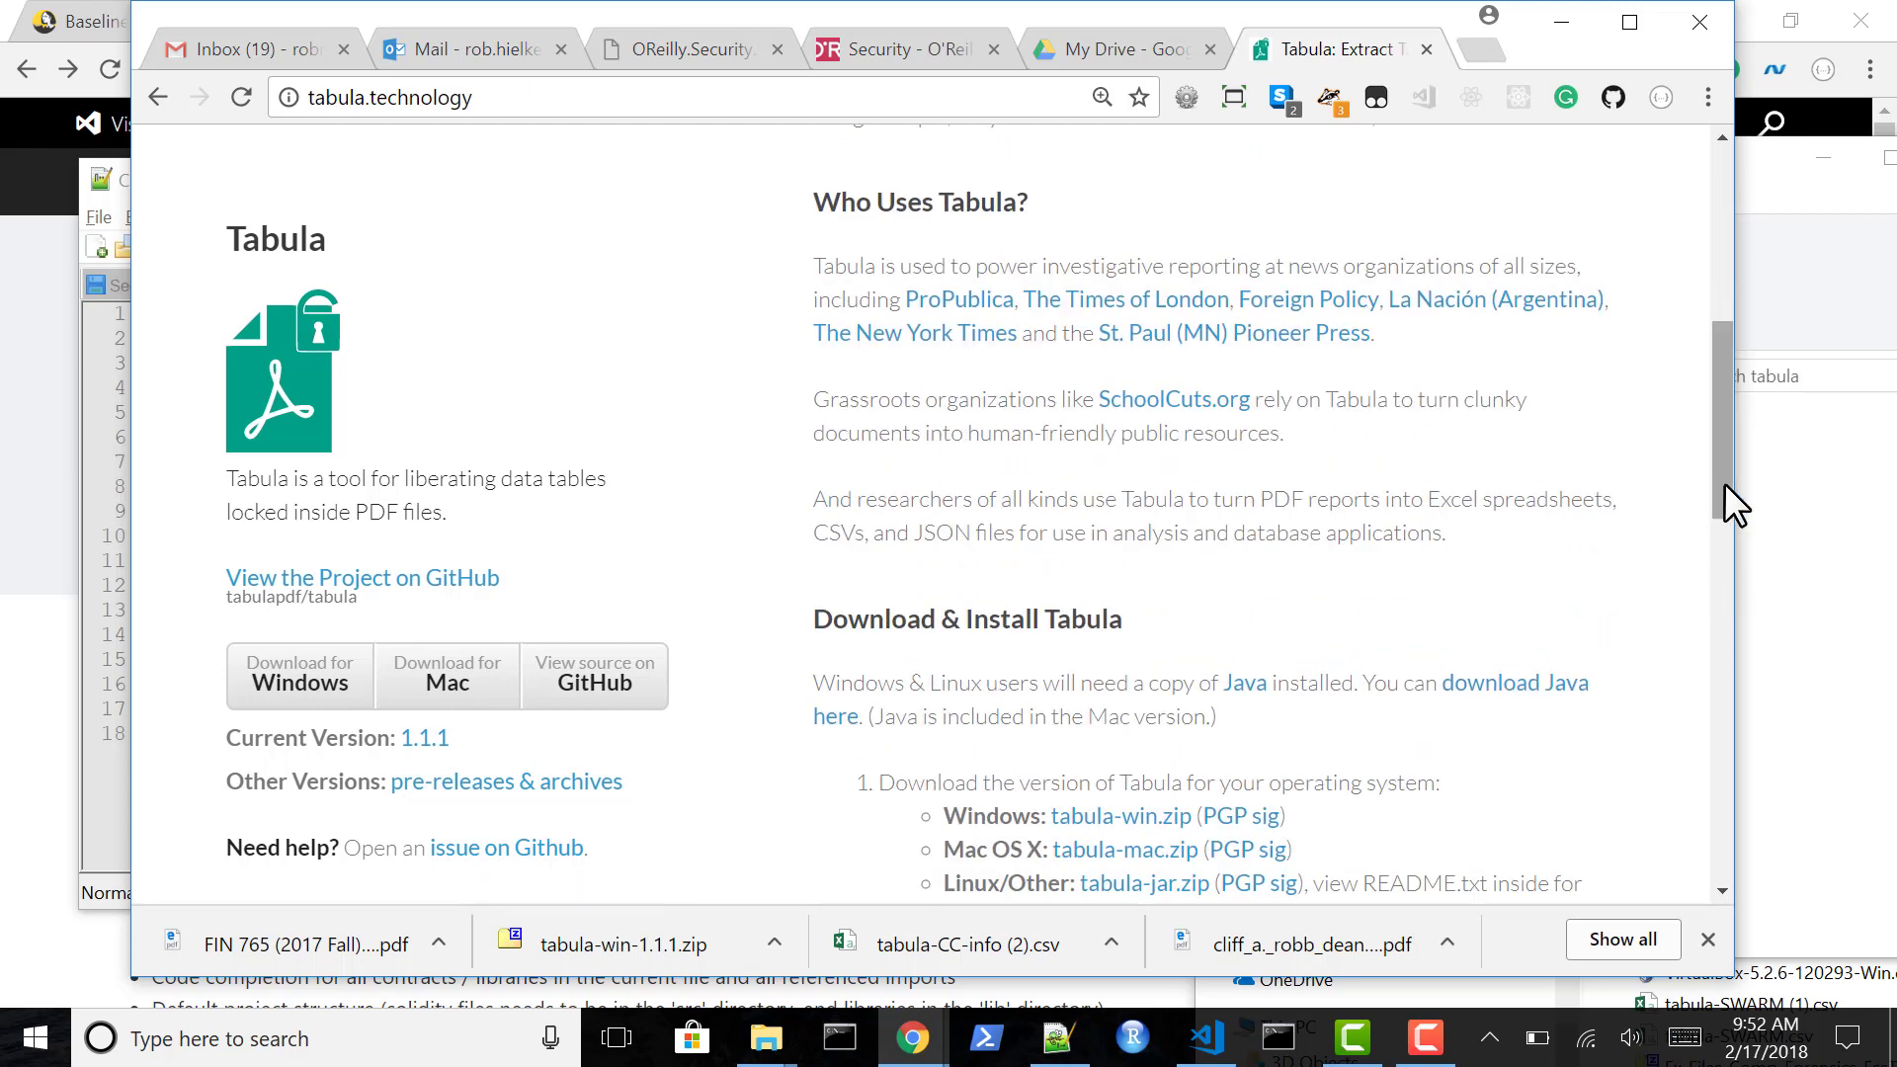
pyautogui.moveTo(1723, 486); pyautogui.dragTo(1709, 705)
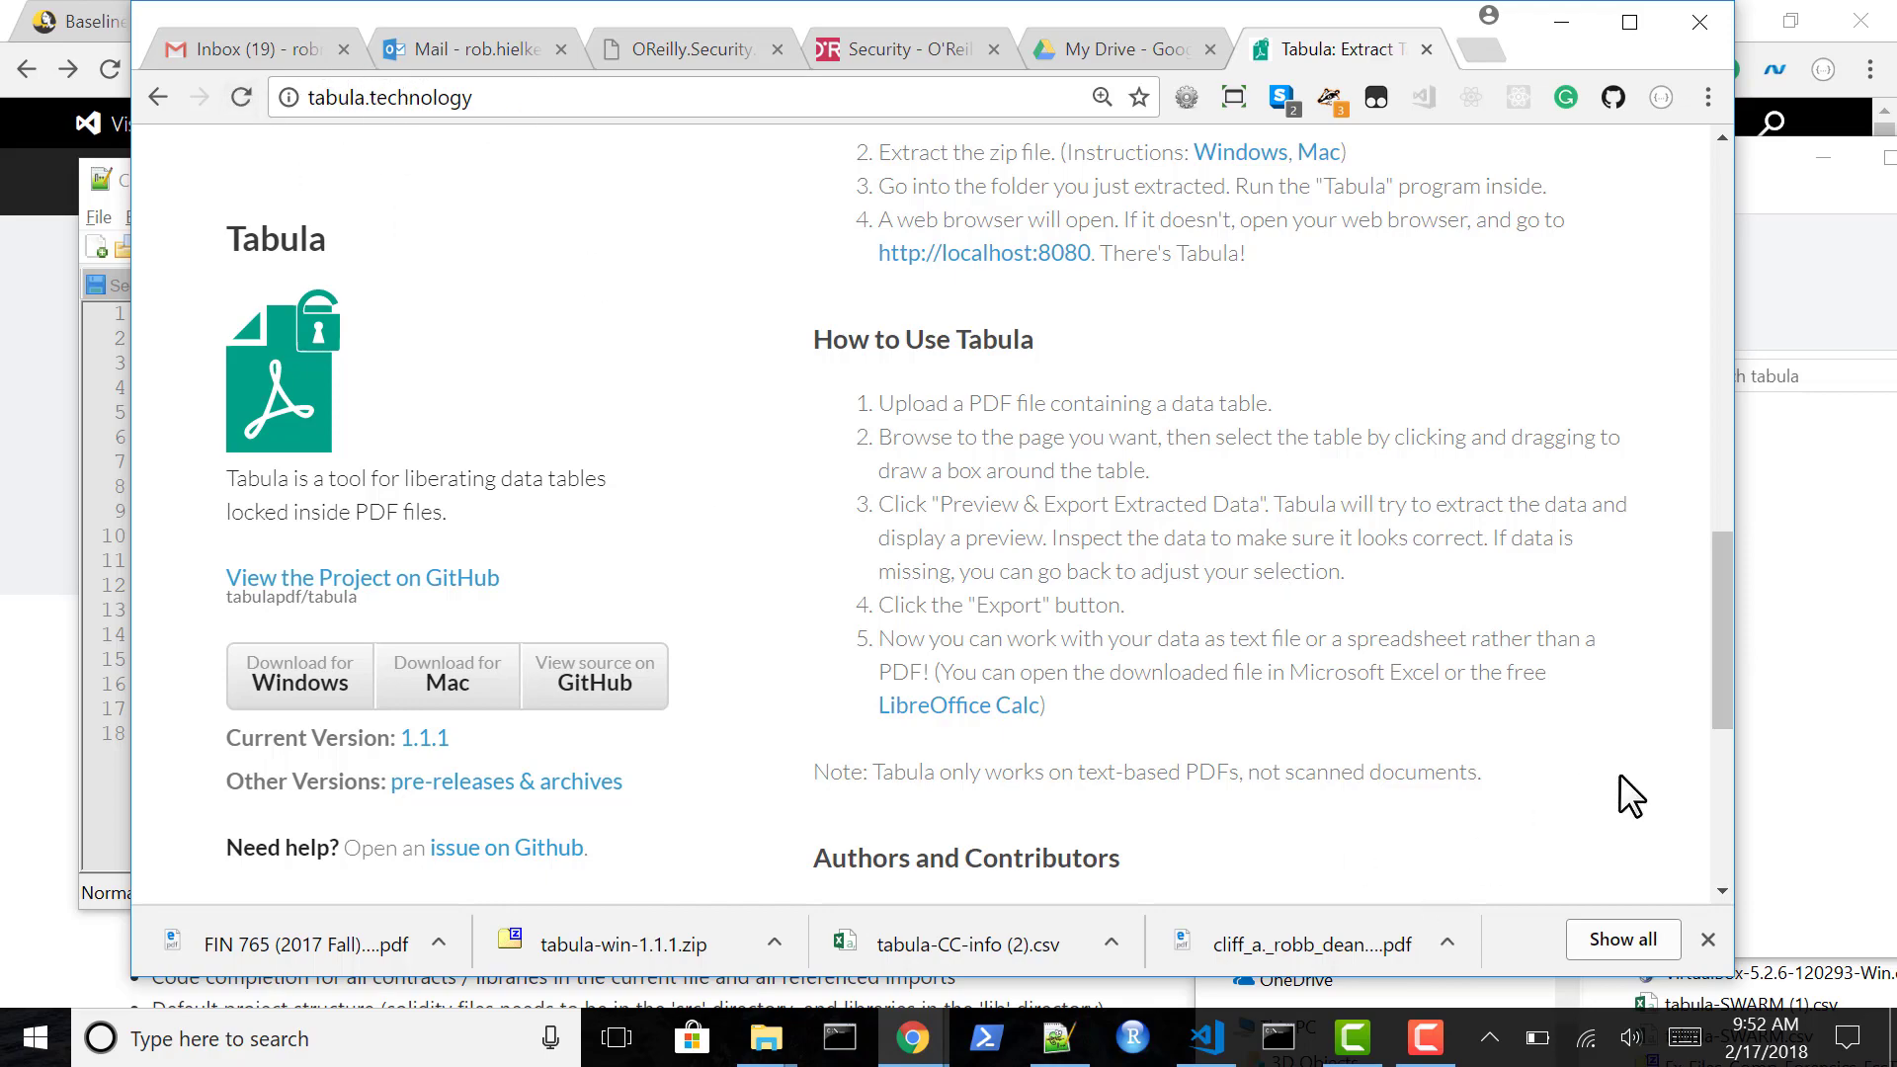
pyautogui.moveTo(1723, 625); pyautogui.dragTo(1722, 354)
pyautogui.scroll(-3, 1722, 356)
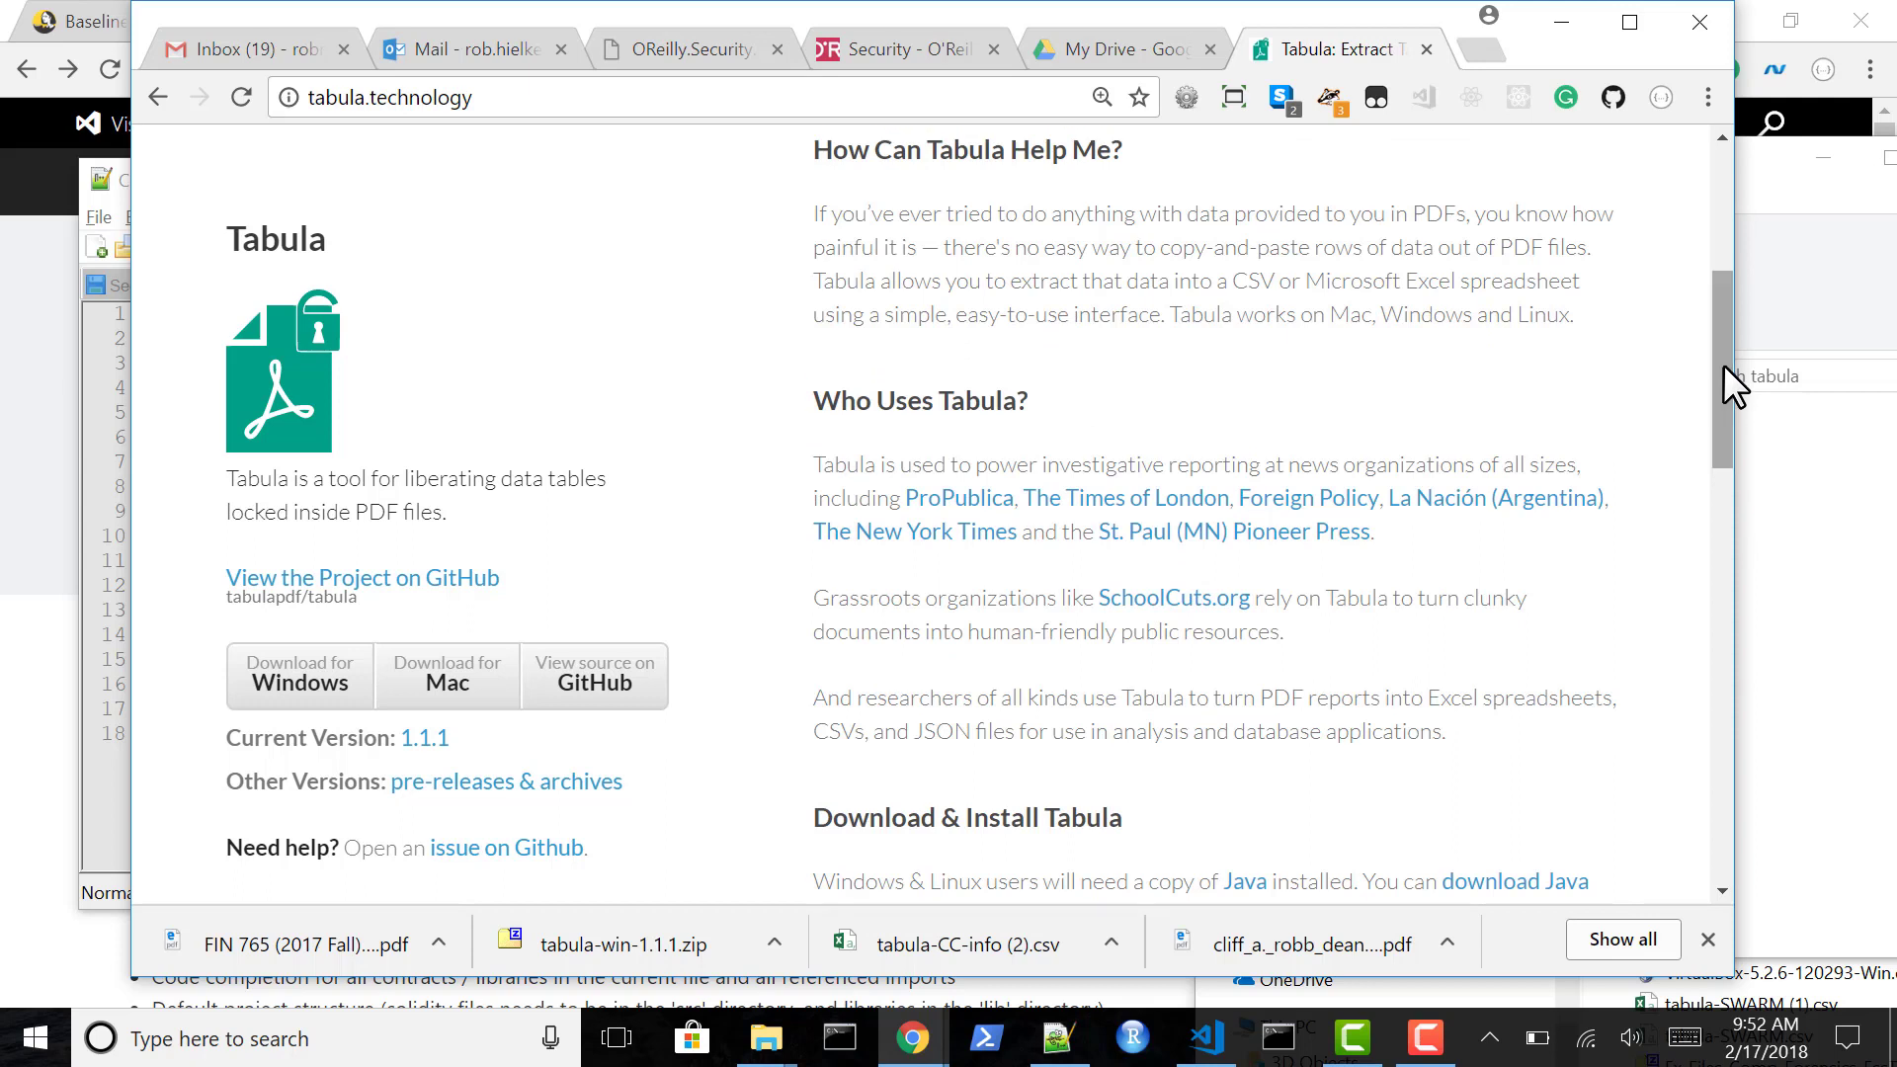
pyautogui.click(282, 684)
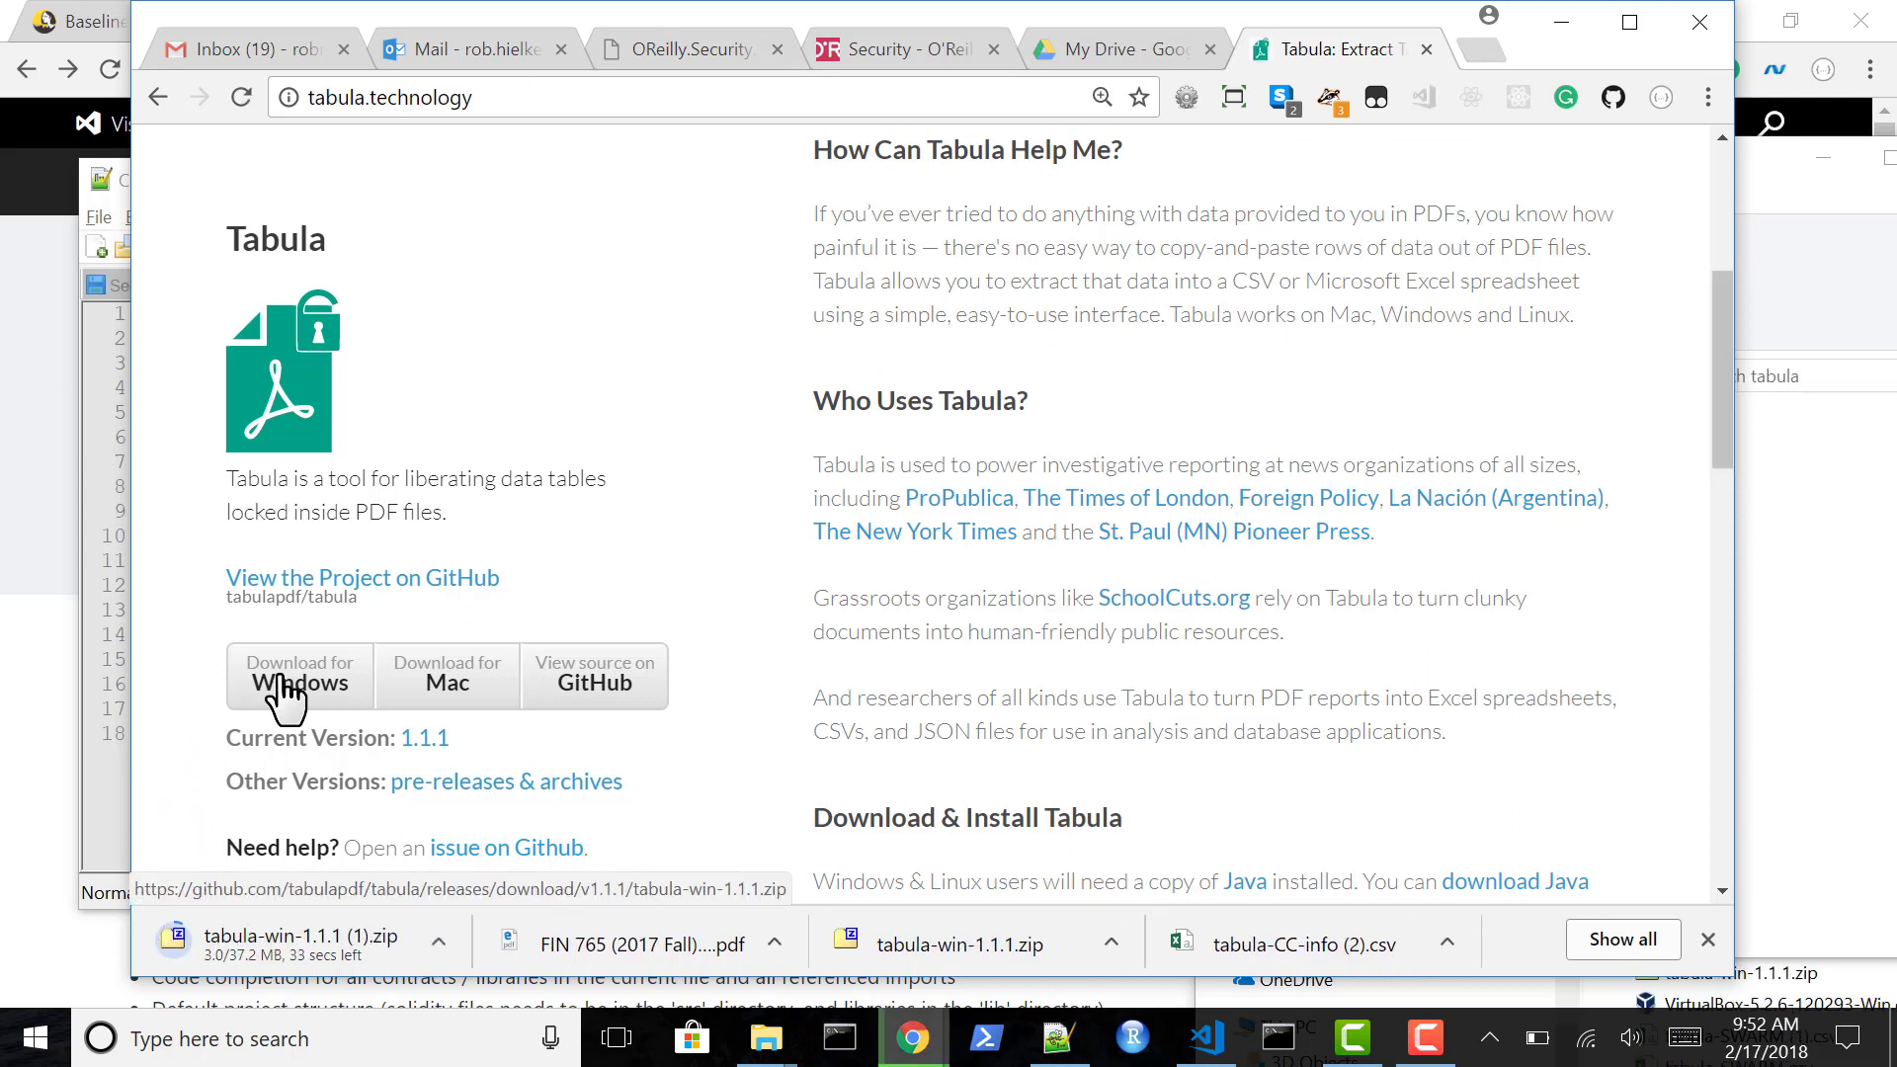
# Run tabula.exe from the Tabula folder to start its server, then return to the notes.
pyautogui.hotkey('alt', 'Tab')
pyautogui.hotkey('alt', 'Tab')
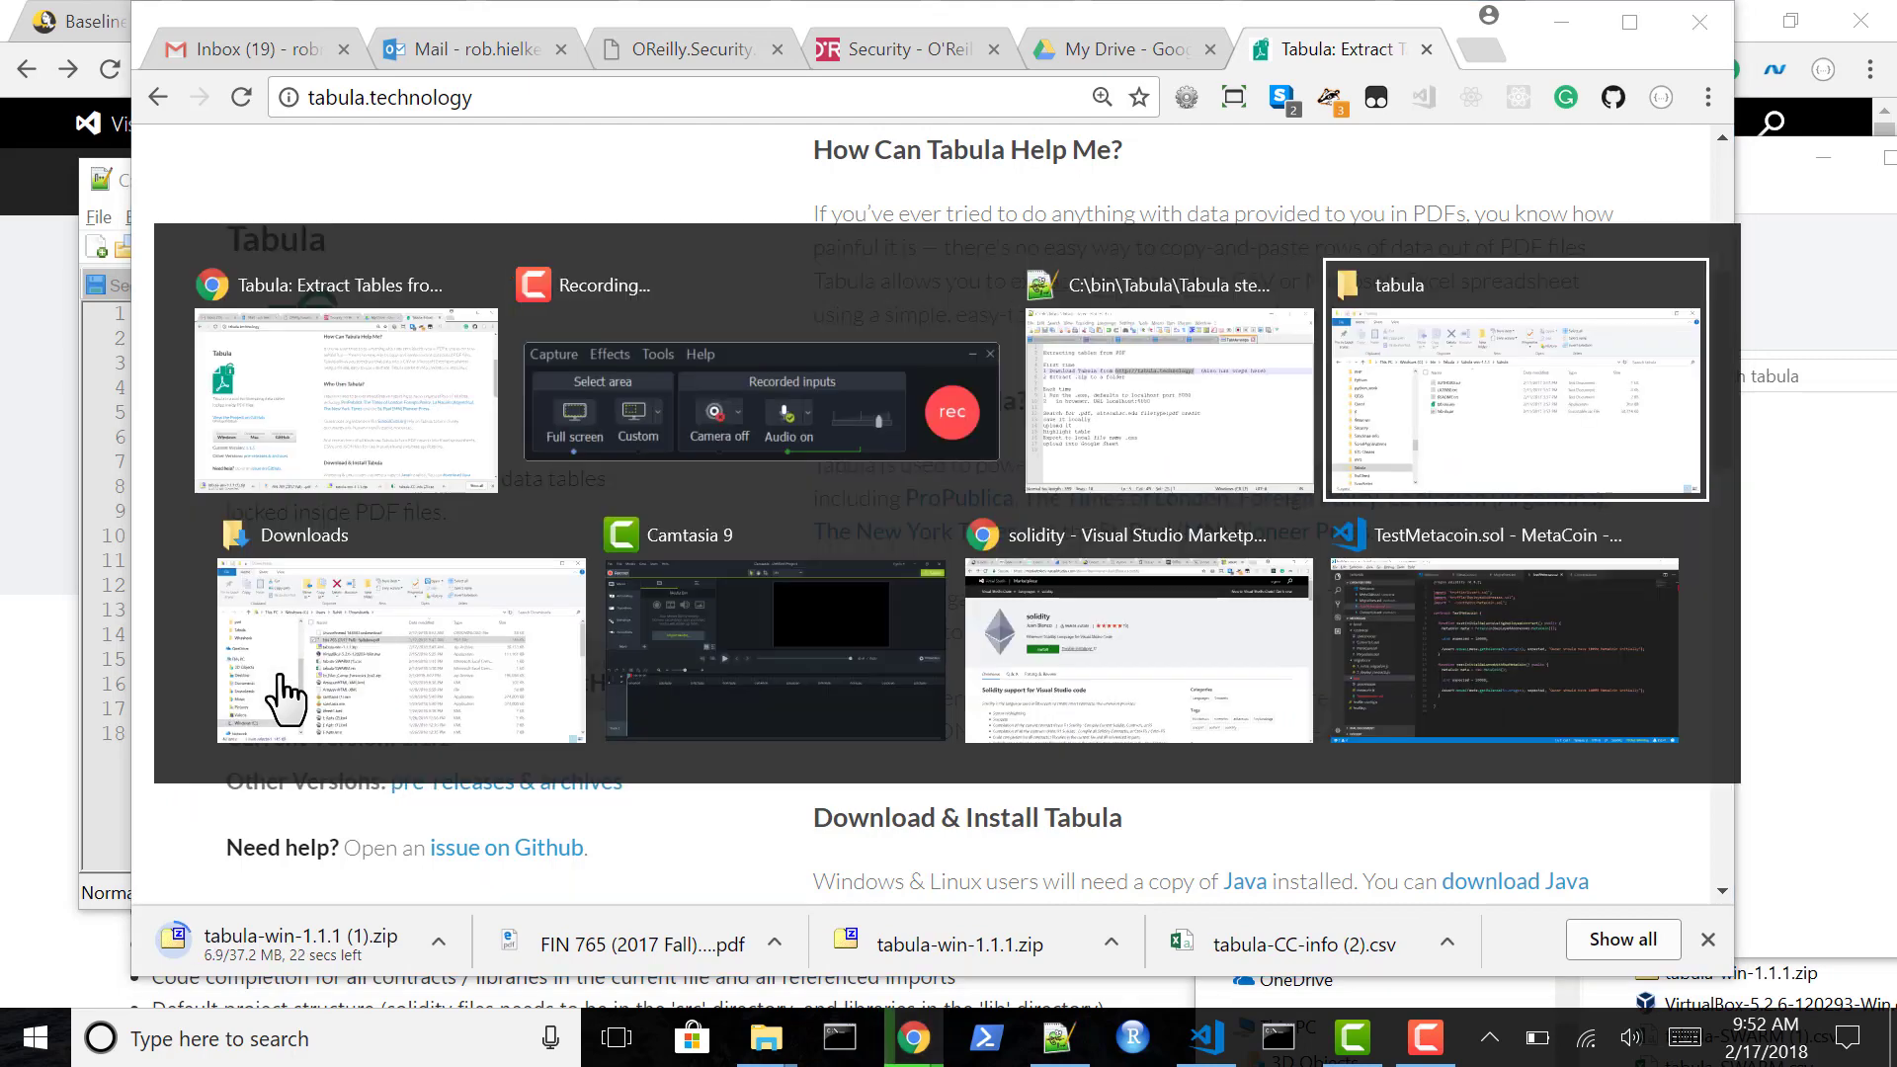
pyautogui.hotkey('alt', 'Tab')
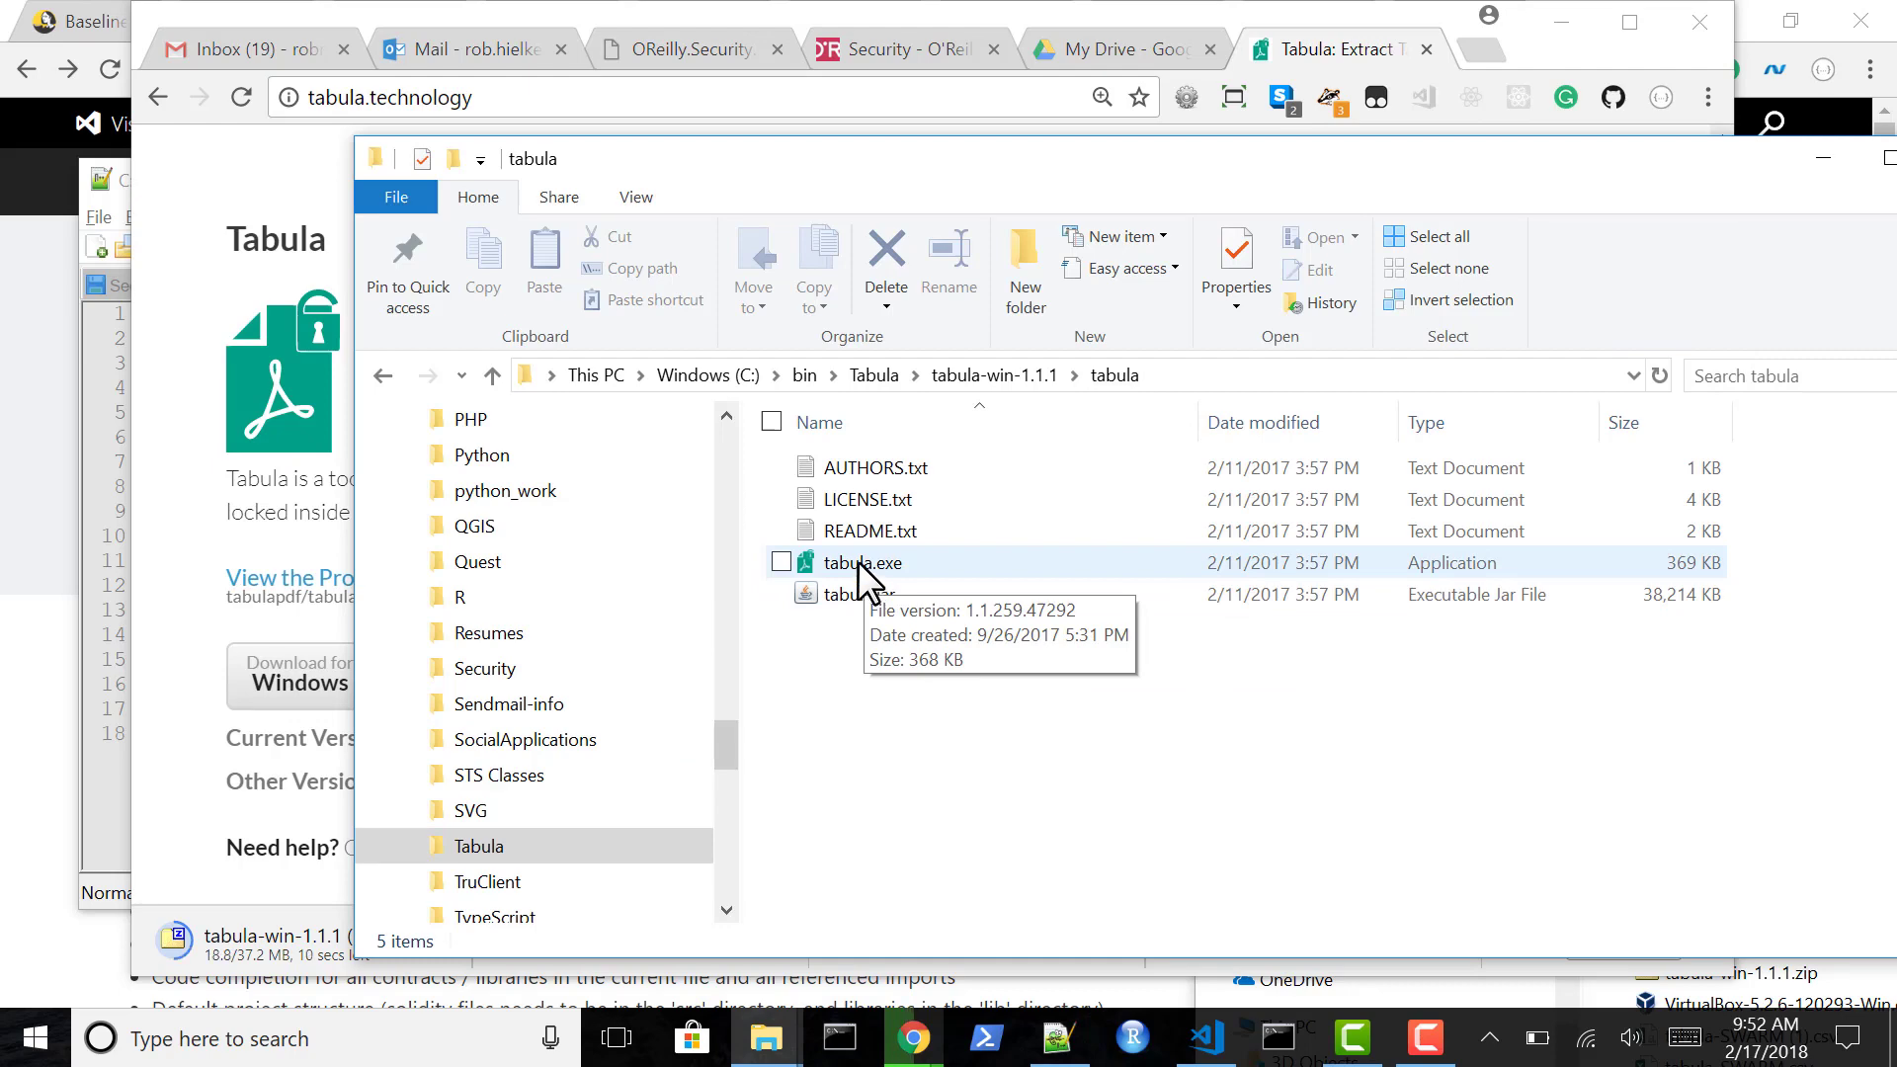
pyautogui.doubleClick(859, 562)
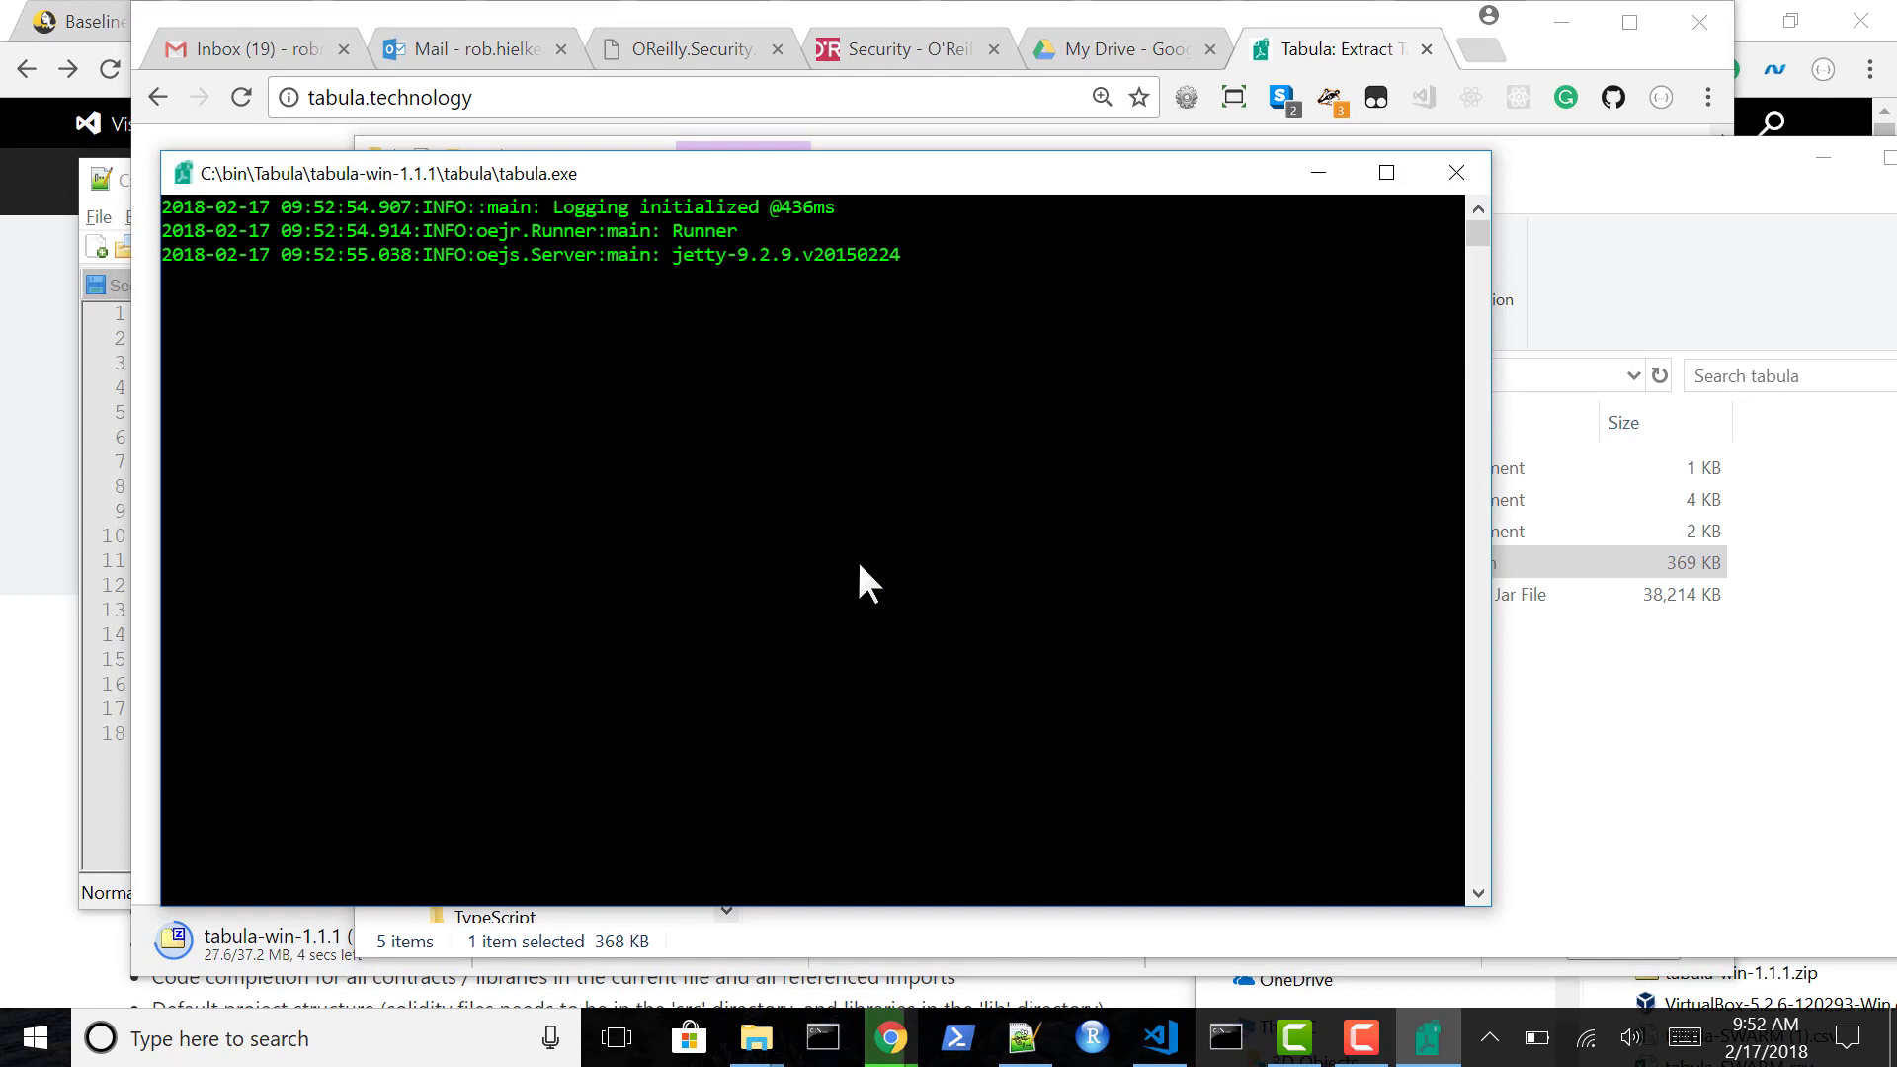
pyautogui.moveTo(841, 174); pyautogui.dragTo(688, 192)
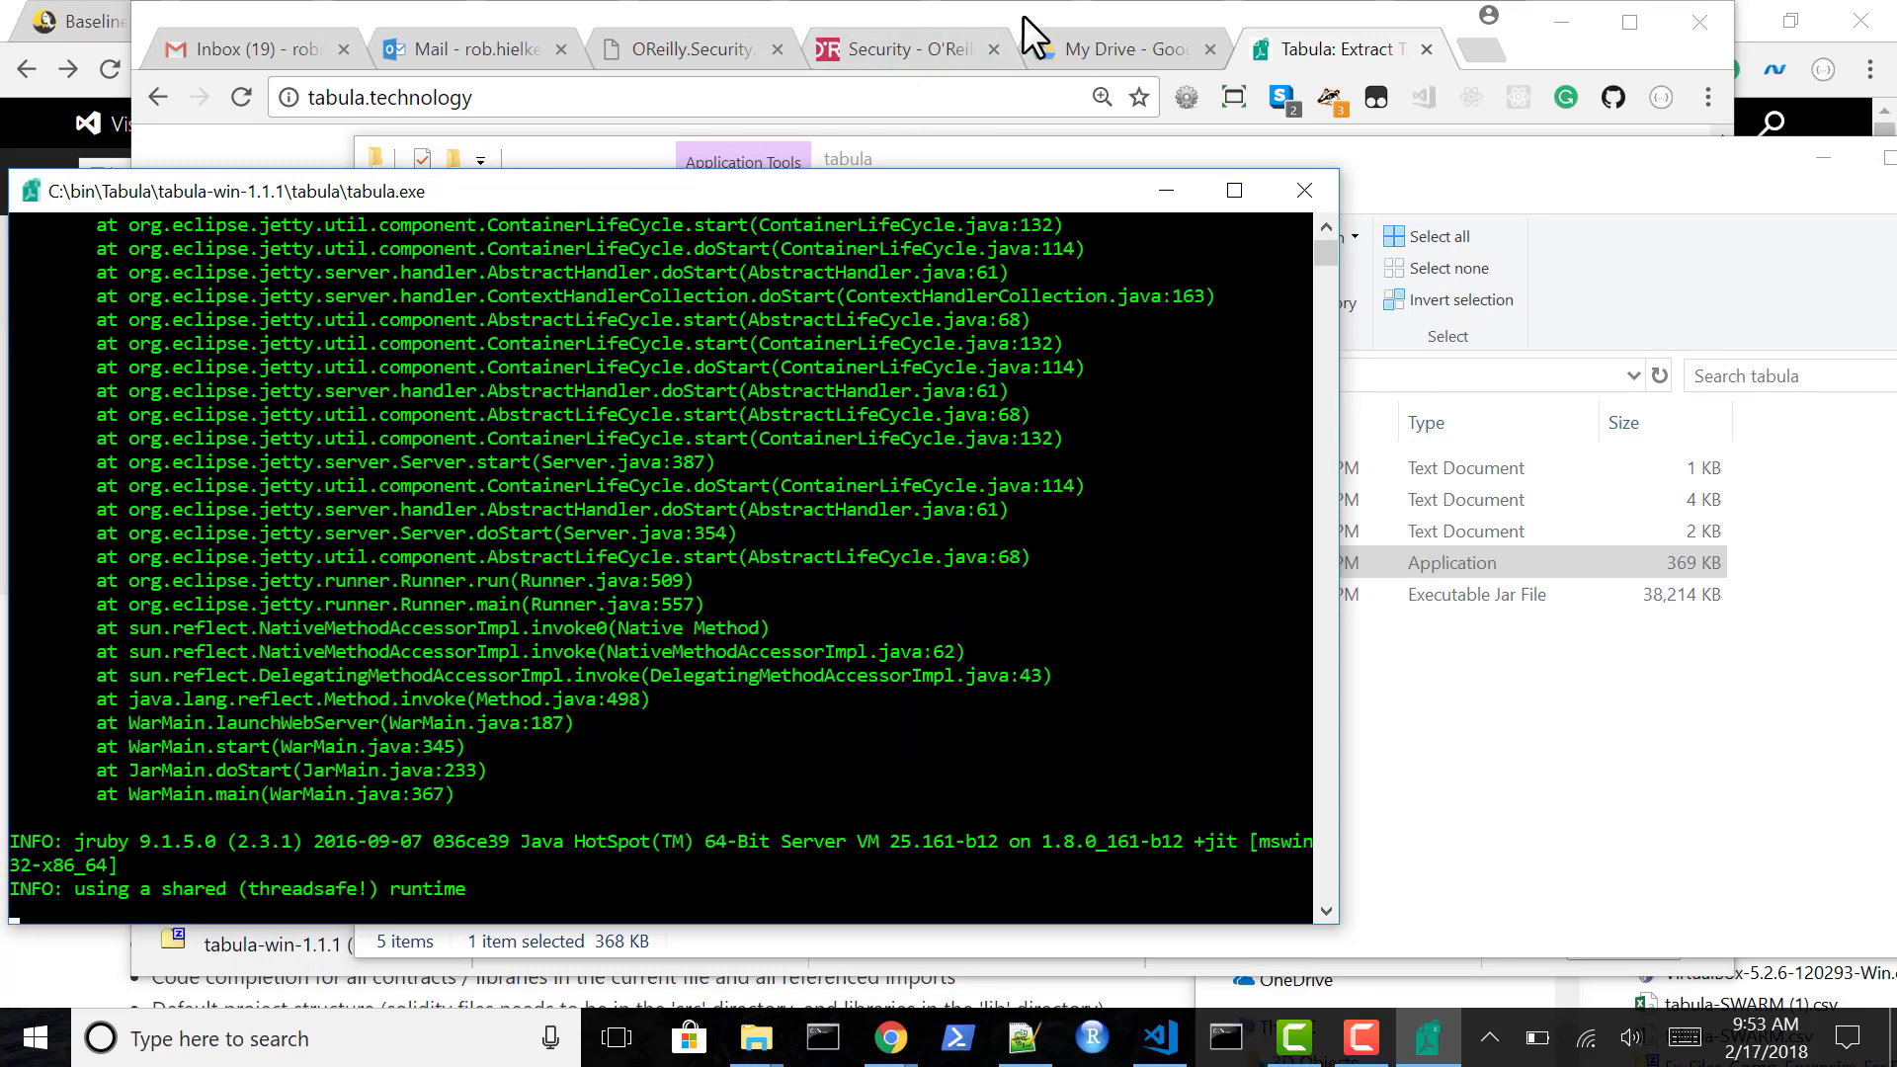
pyautogui.hotkey('alt', 'Tab')
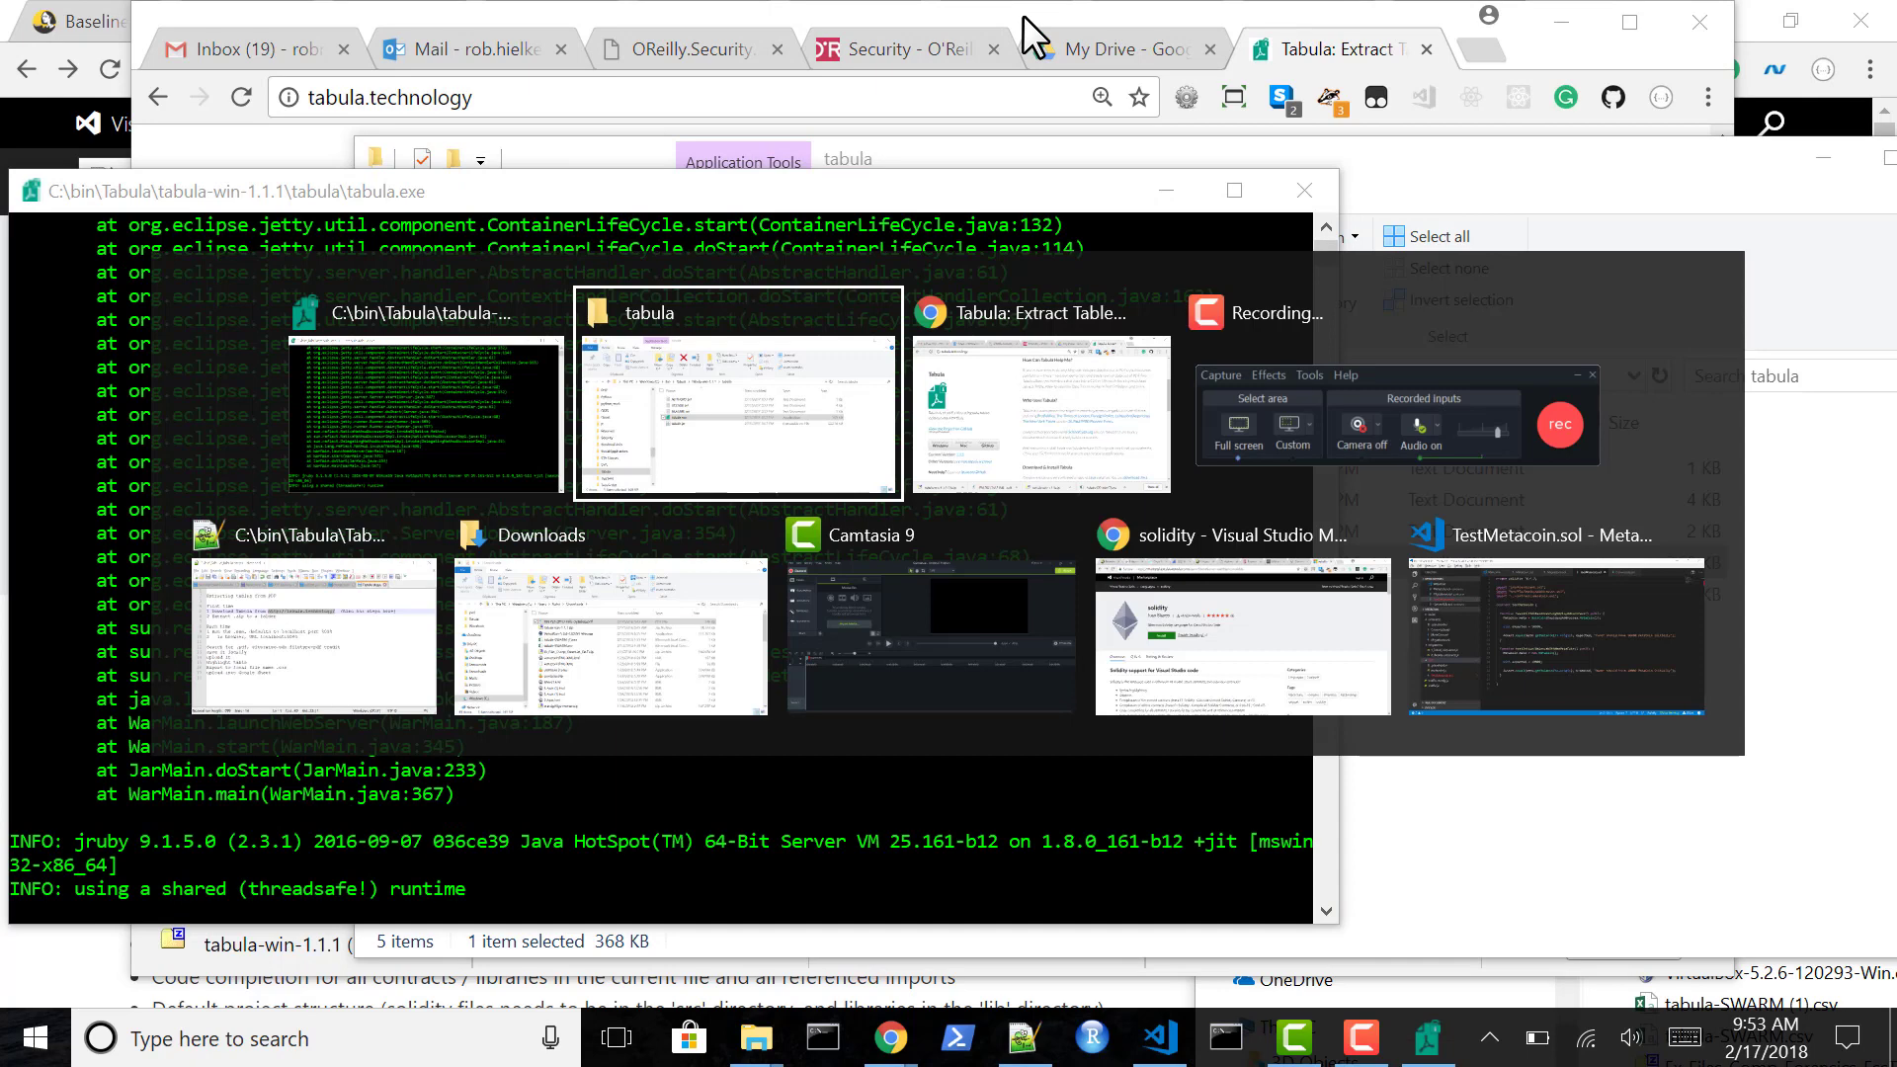
pyautogui.press('Tab')
pyautogui.press('Tab')
pyautogui.press('Tab')
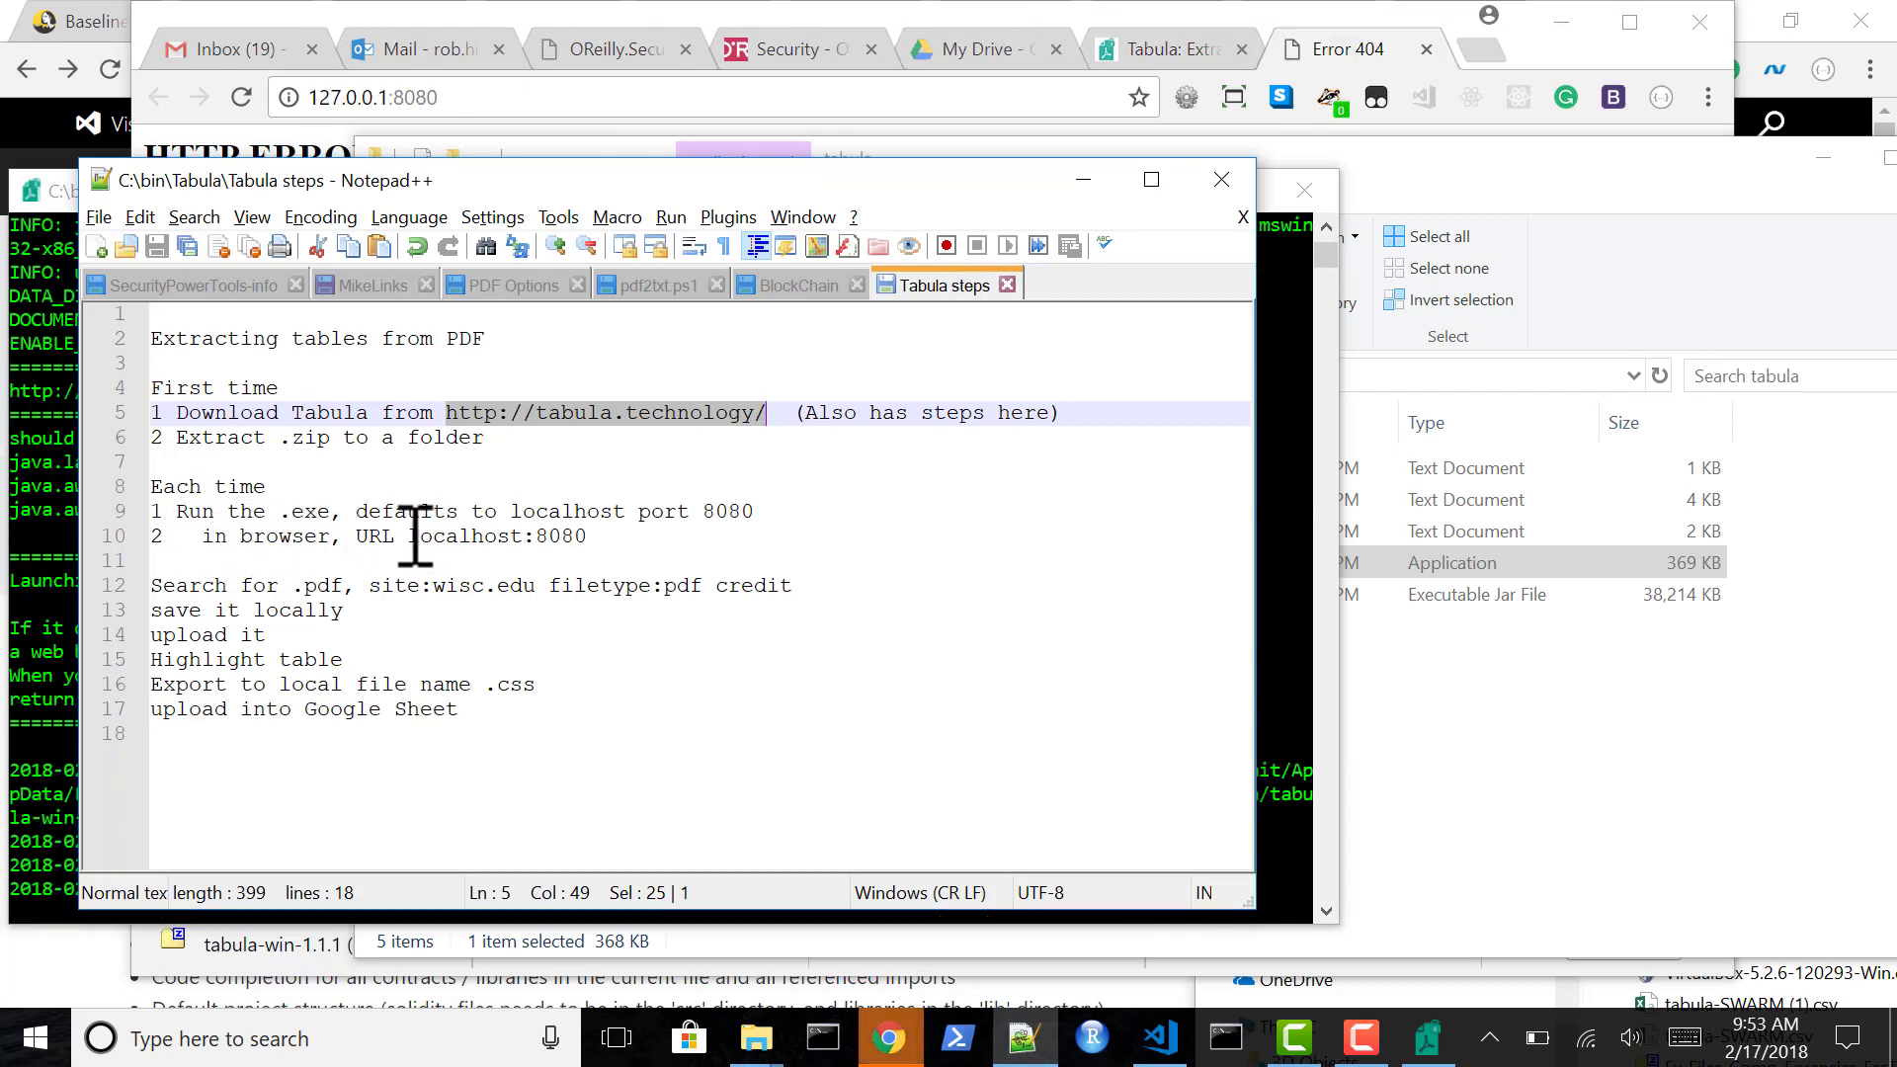
# Copy localhost:8080 from the notes and load it in Chrome to reach Tabula's import page.
pyautogui.moveTo(415, 536); pyautogui.dragTo(621, 541)
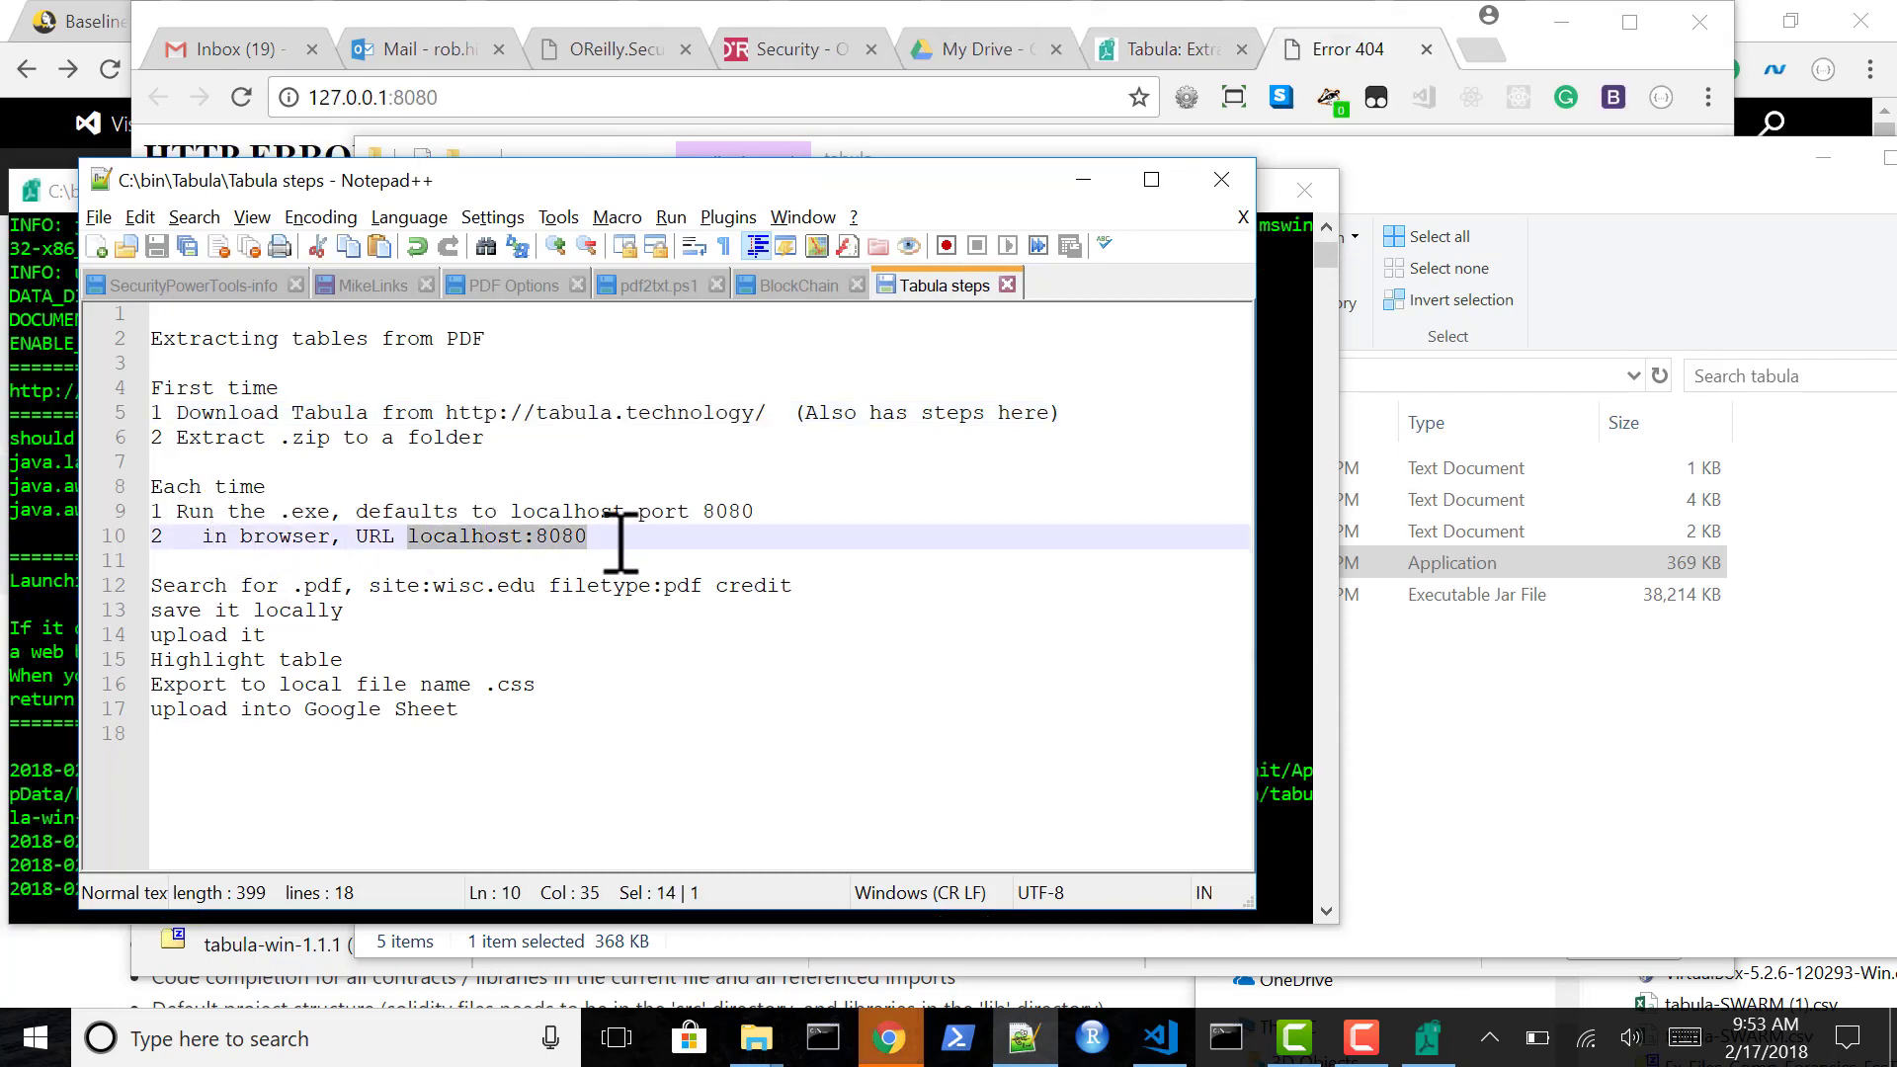
pyautogui.hotkey('alt', 'Tab')
pyautogui.hotkey('alt', 'Tab')
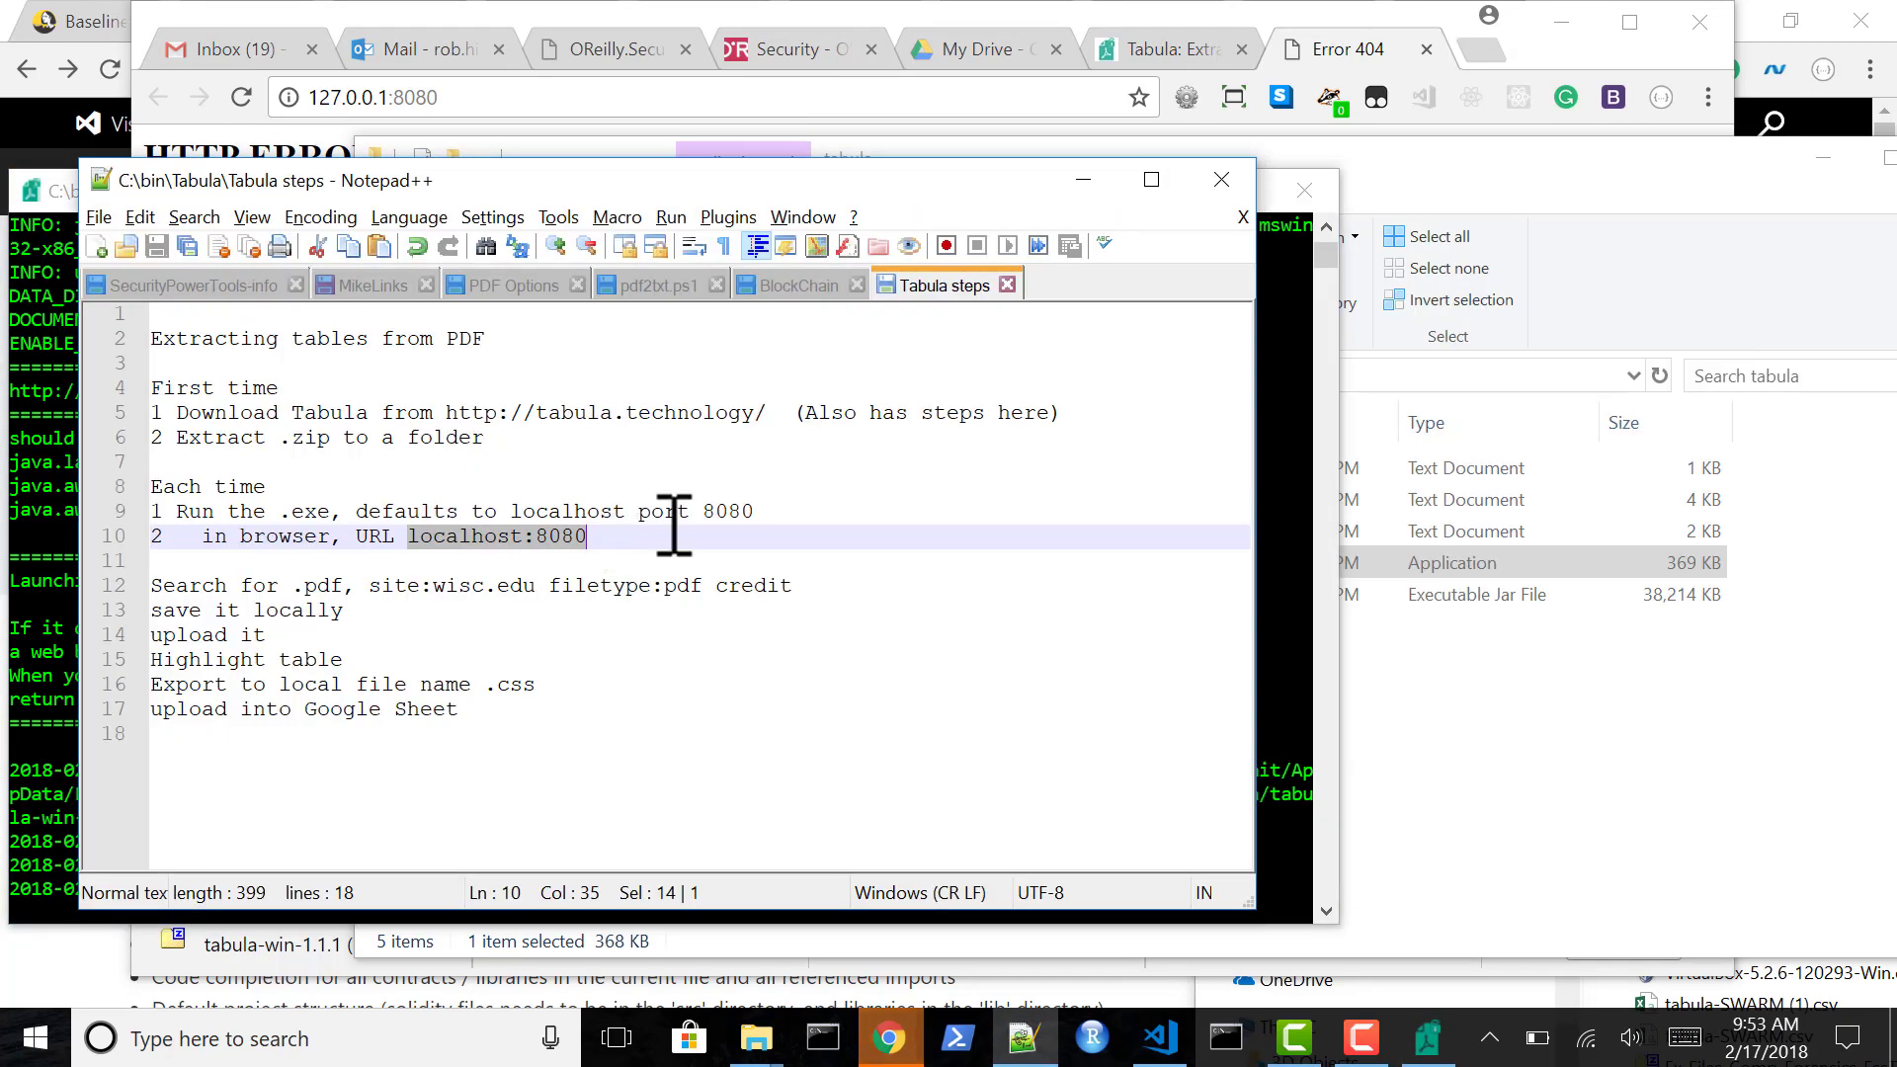
pyautogui.click(1650, 738)
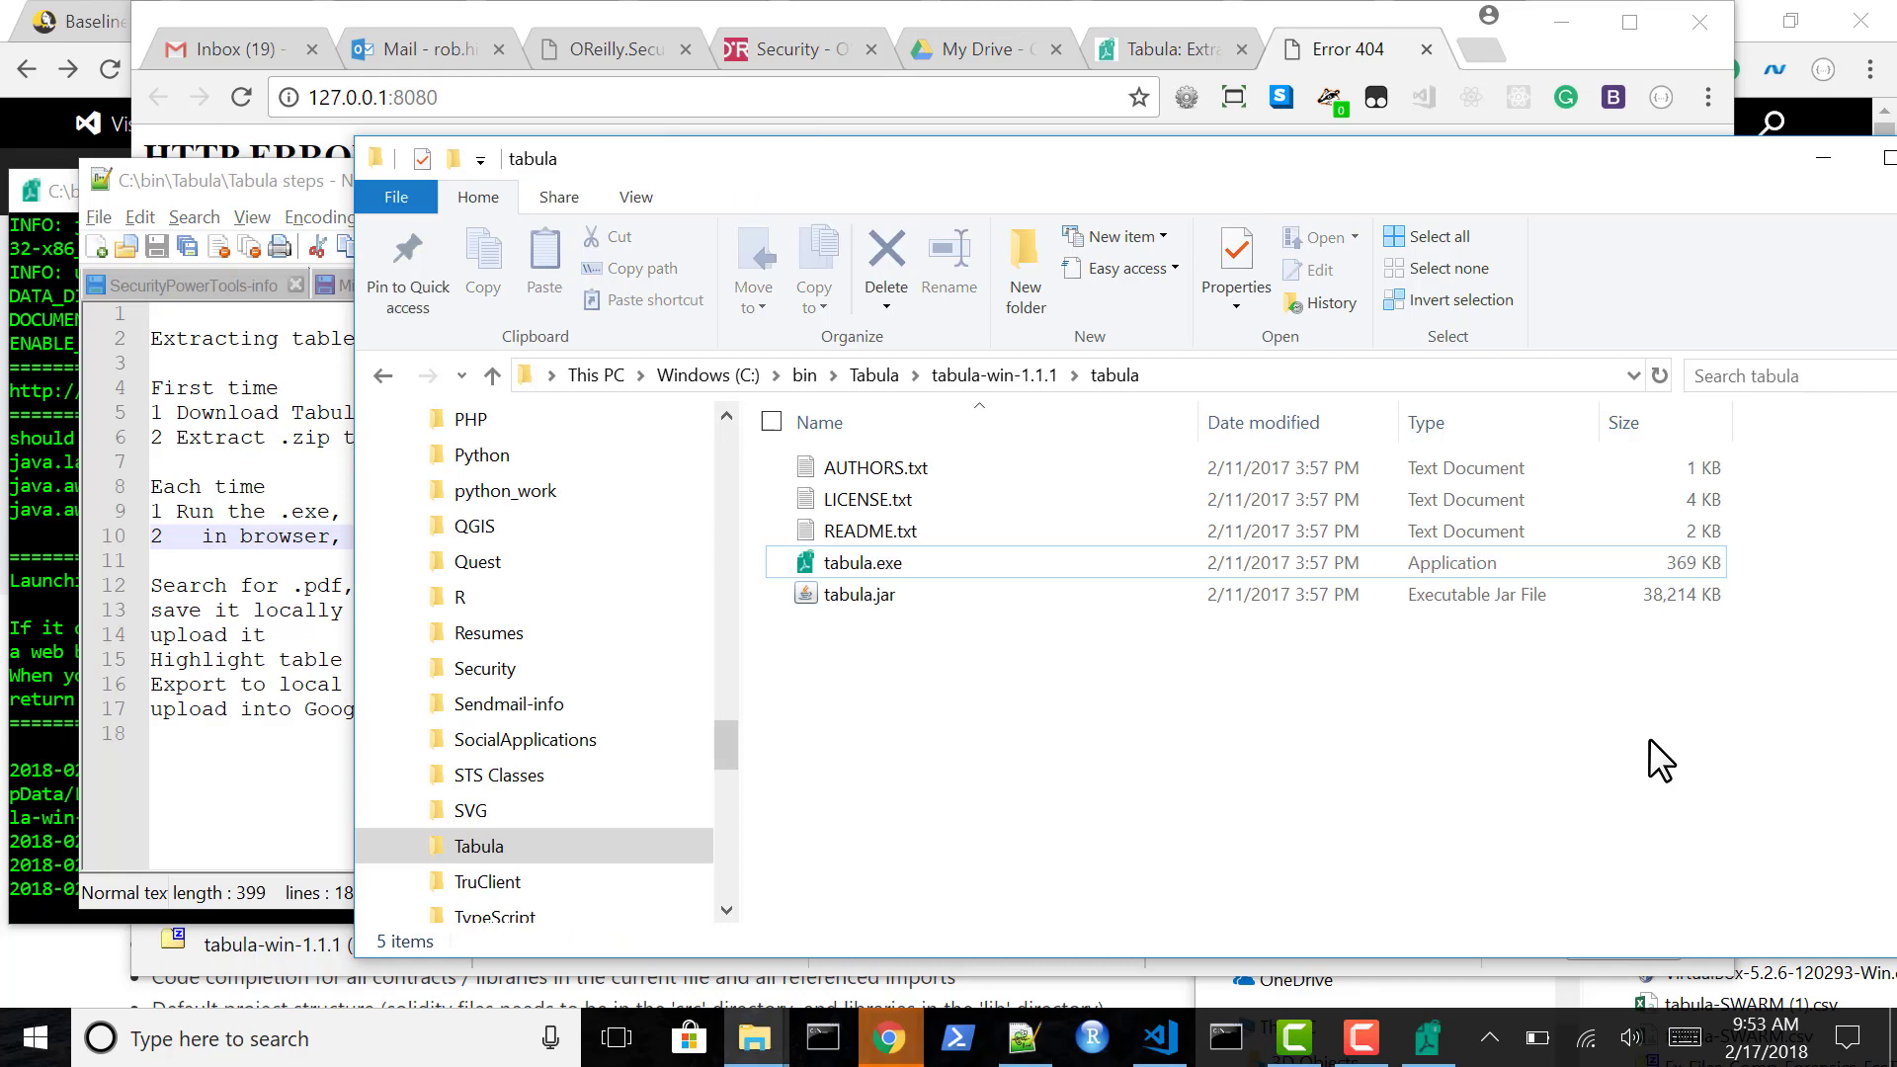
pyautogui.hotkey('alt', 'Tab')
pyautogui.hotkey('alt', 'Tab')
pyautogui.hotkey('alt', 'Tab')
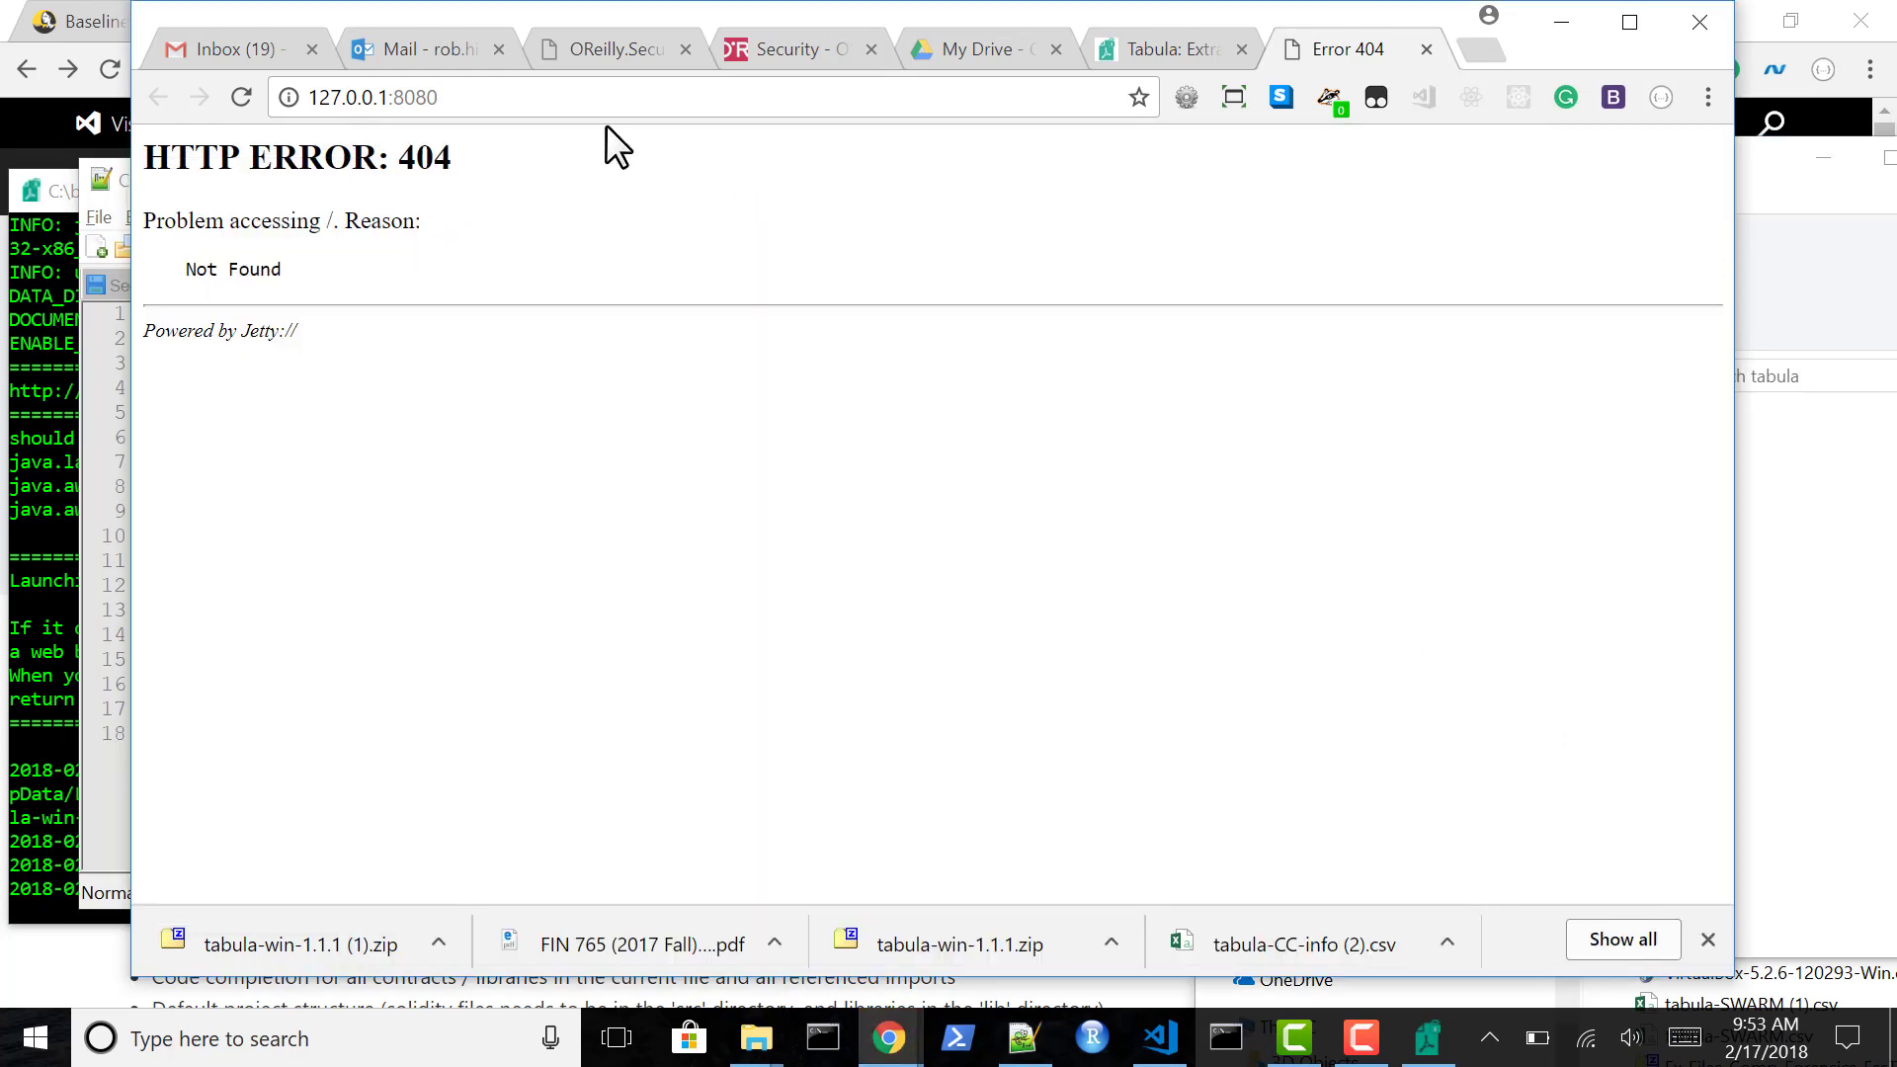
pyautogui.click(482, 102)
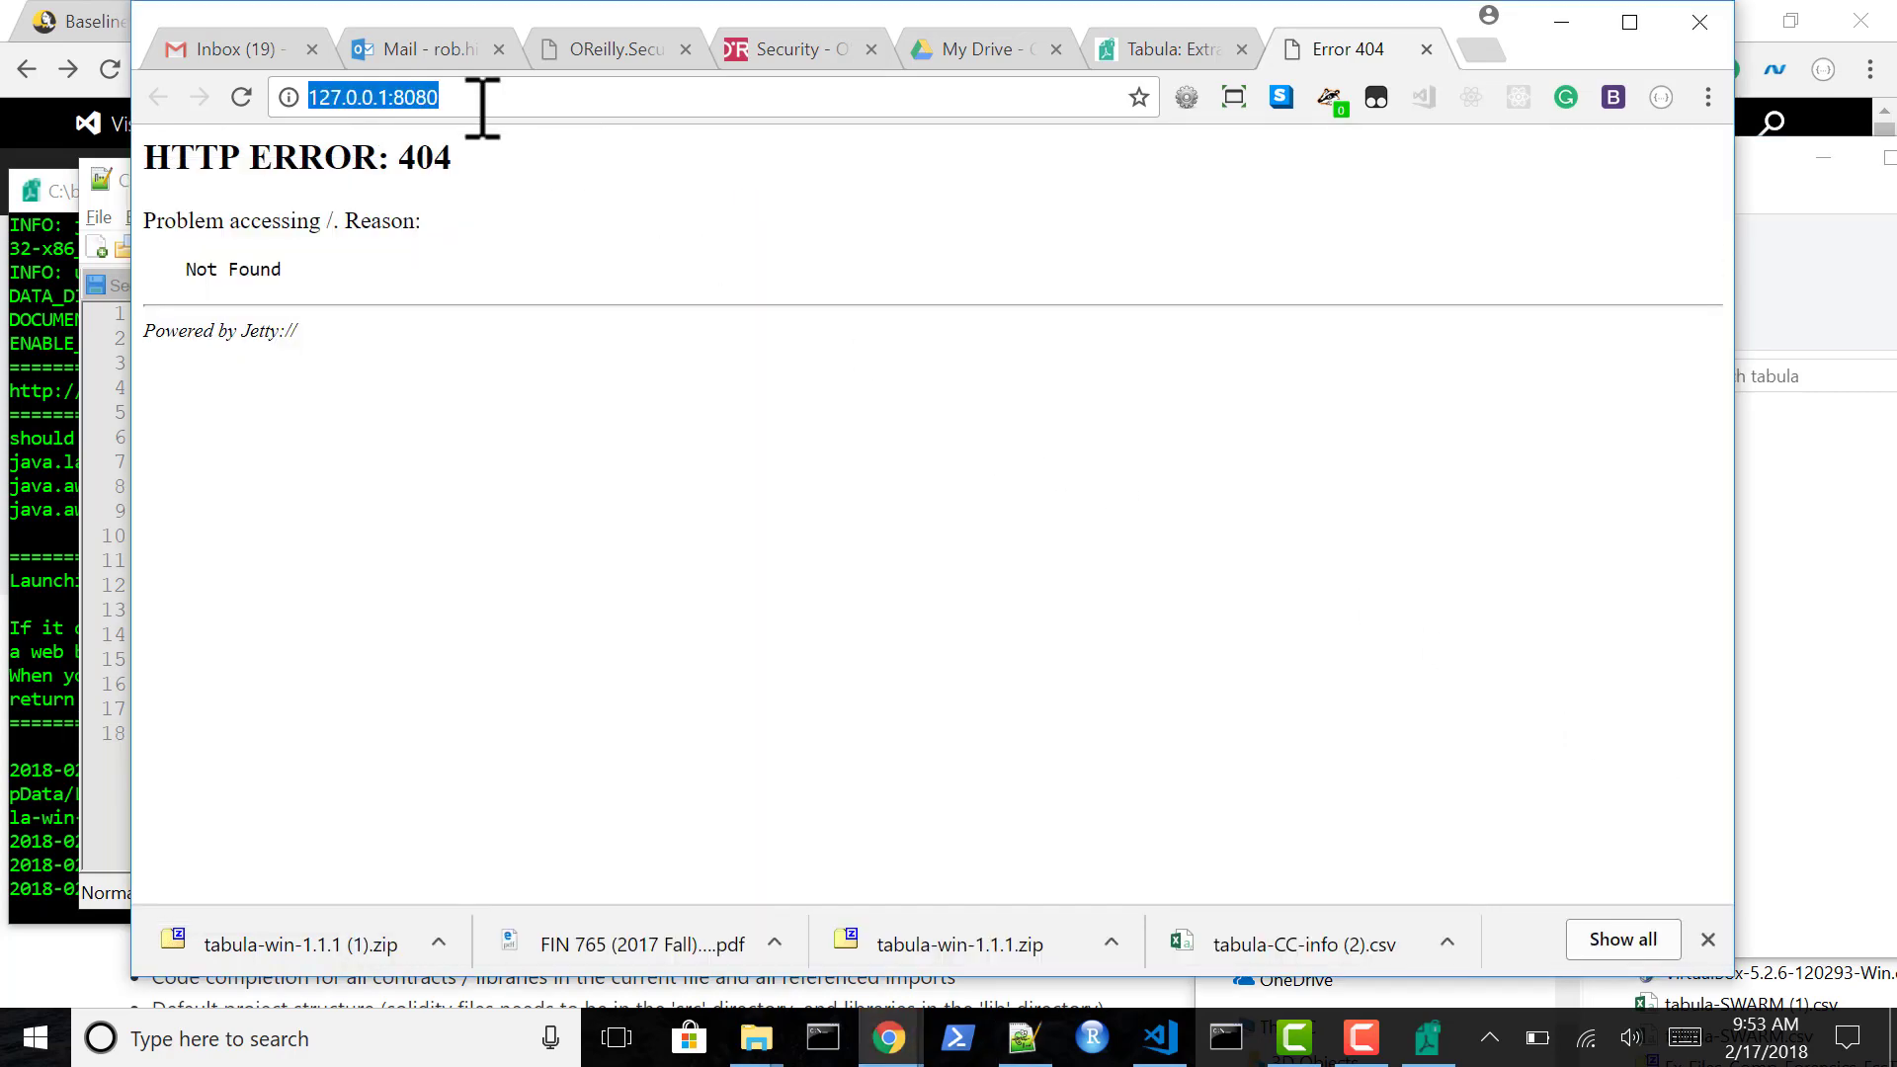
pyautogui.write('localhost:8080')
pyautogui.press('Return')
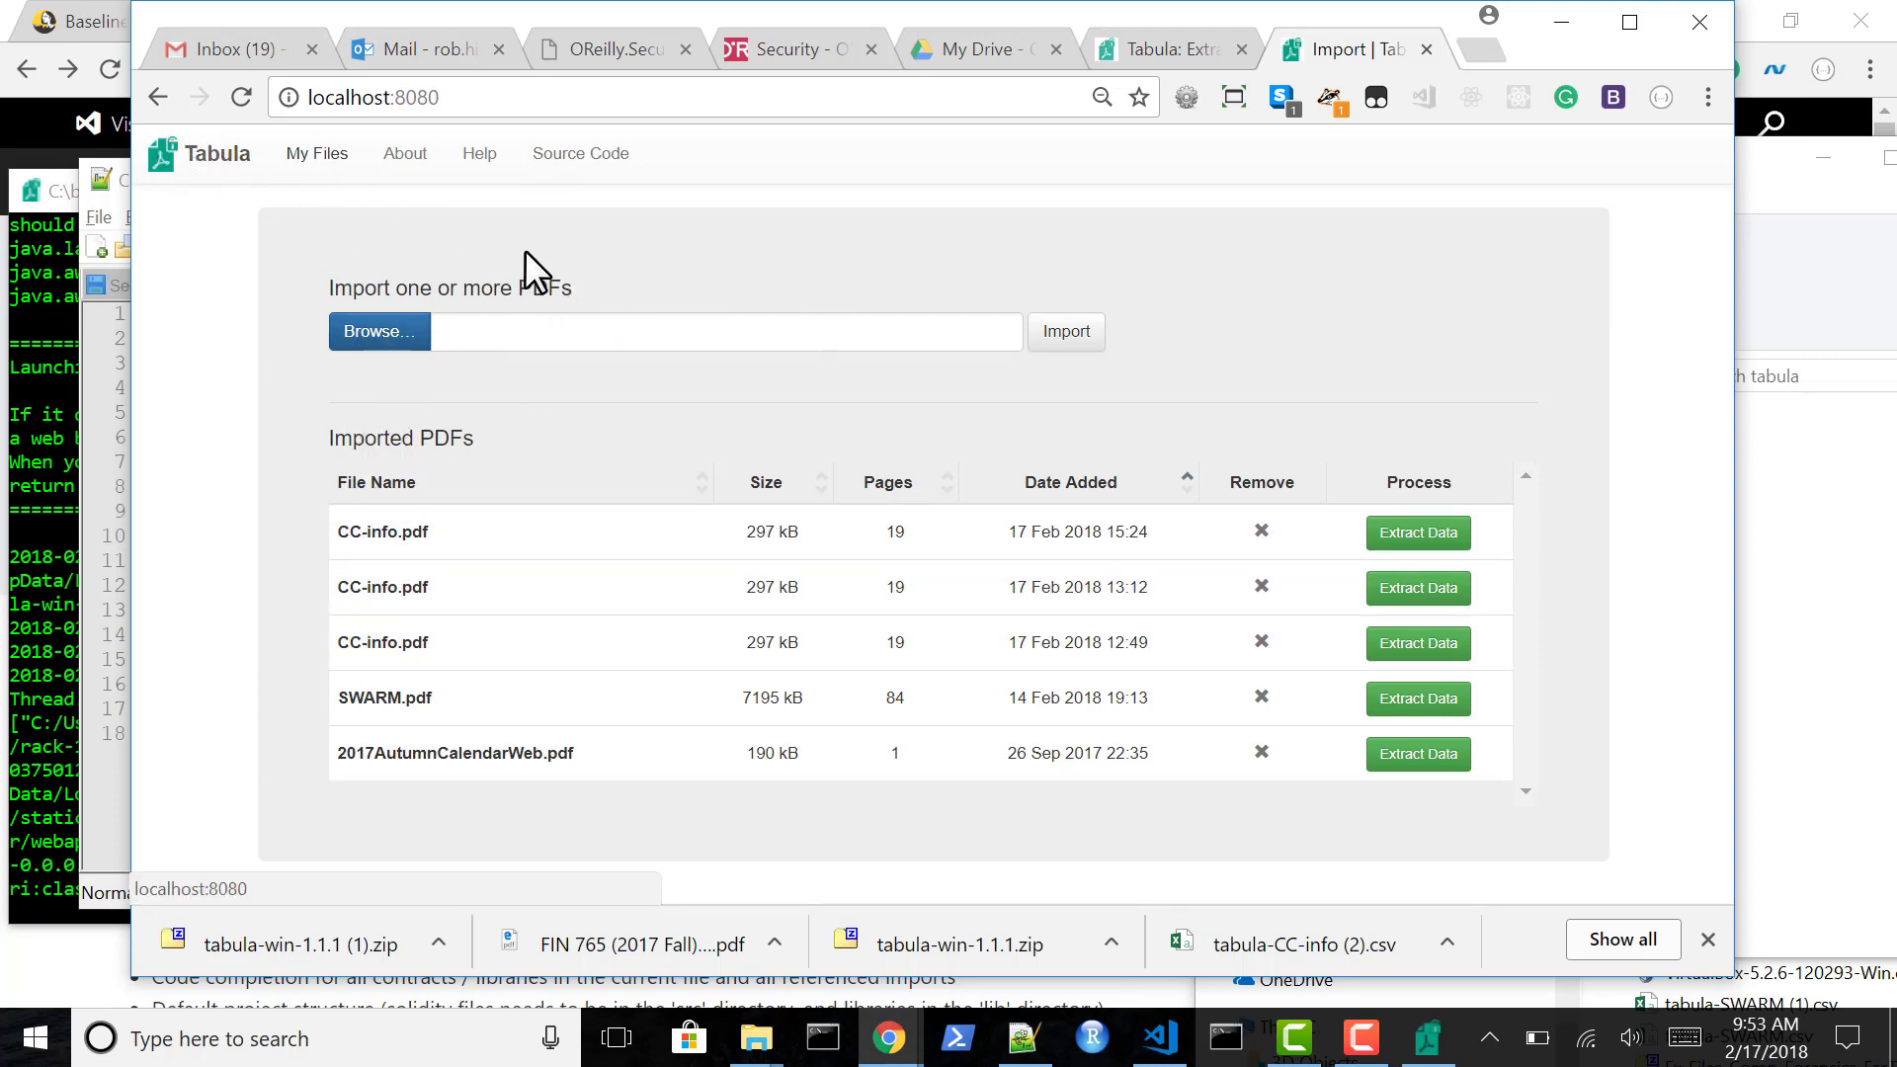
# Locate CC-info.pdf in the C:\bin\Tabula folder, then go back to Tabula's import page.
pyautogui.hotkey('alt', 'Tab')
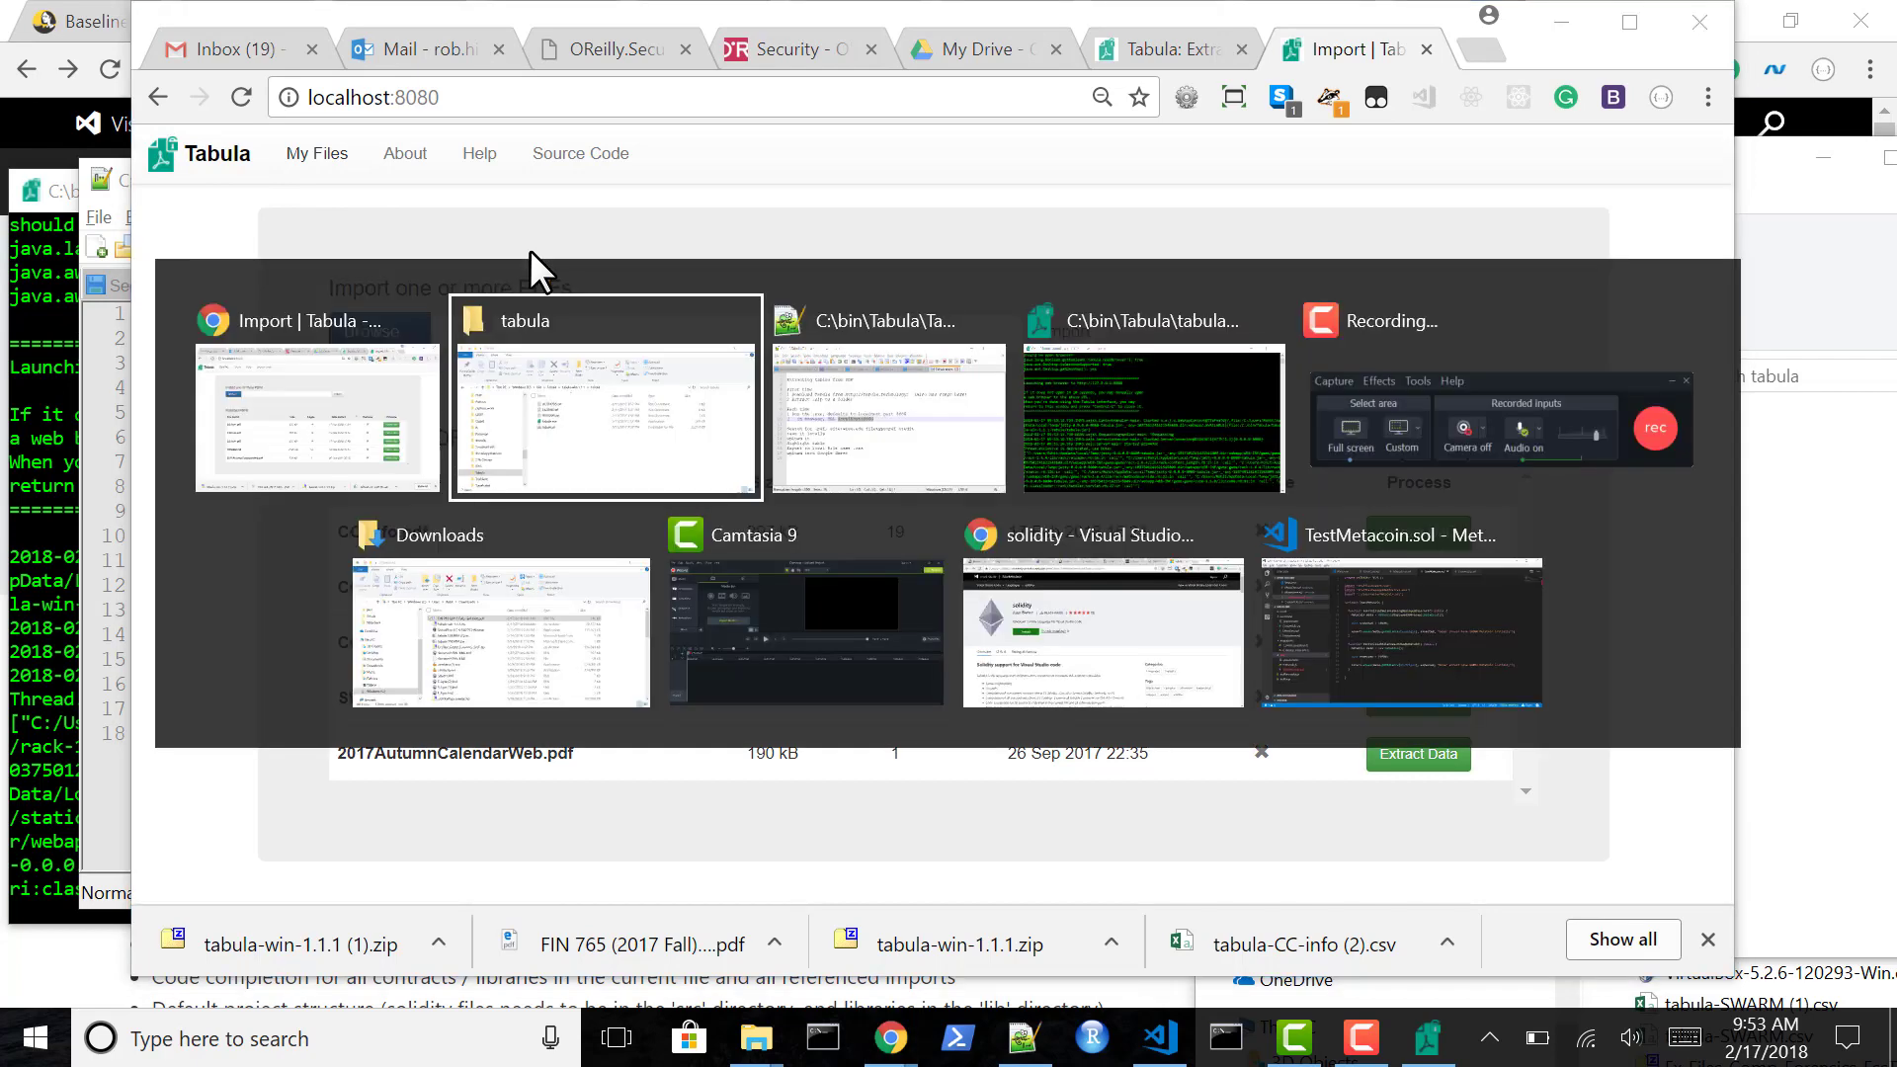
pyautogui.hotkey('alt', 'Tab')
pyautogui.hotkey('alt', 'Tab')
pyautogui.hotkey('alt', 'Tab')
pyautogui.hotkey('alt', 'Tab')
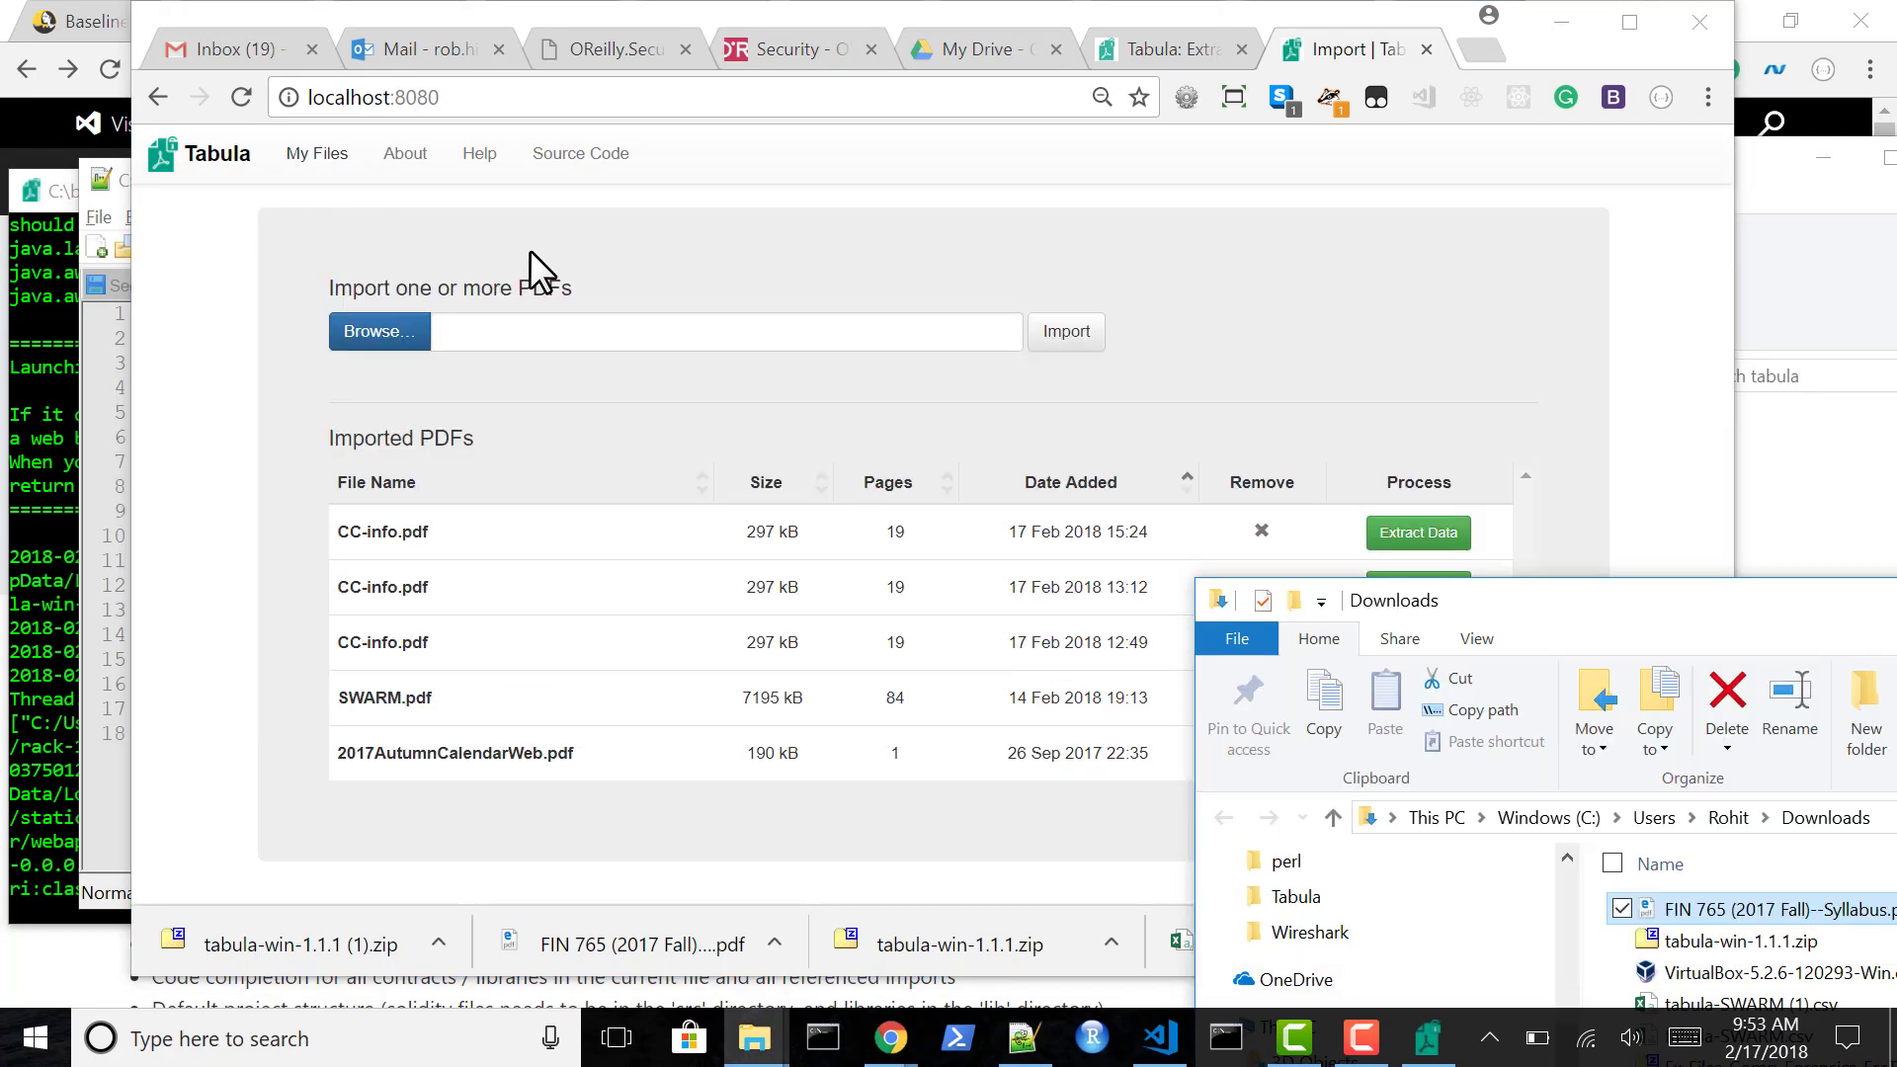
pyautogui.moveTo(1667, 594); pyautogui.dragTo(1551, 530)
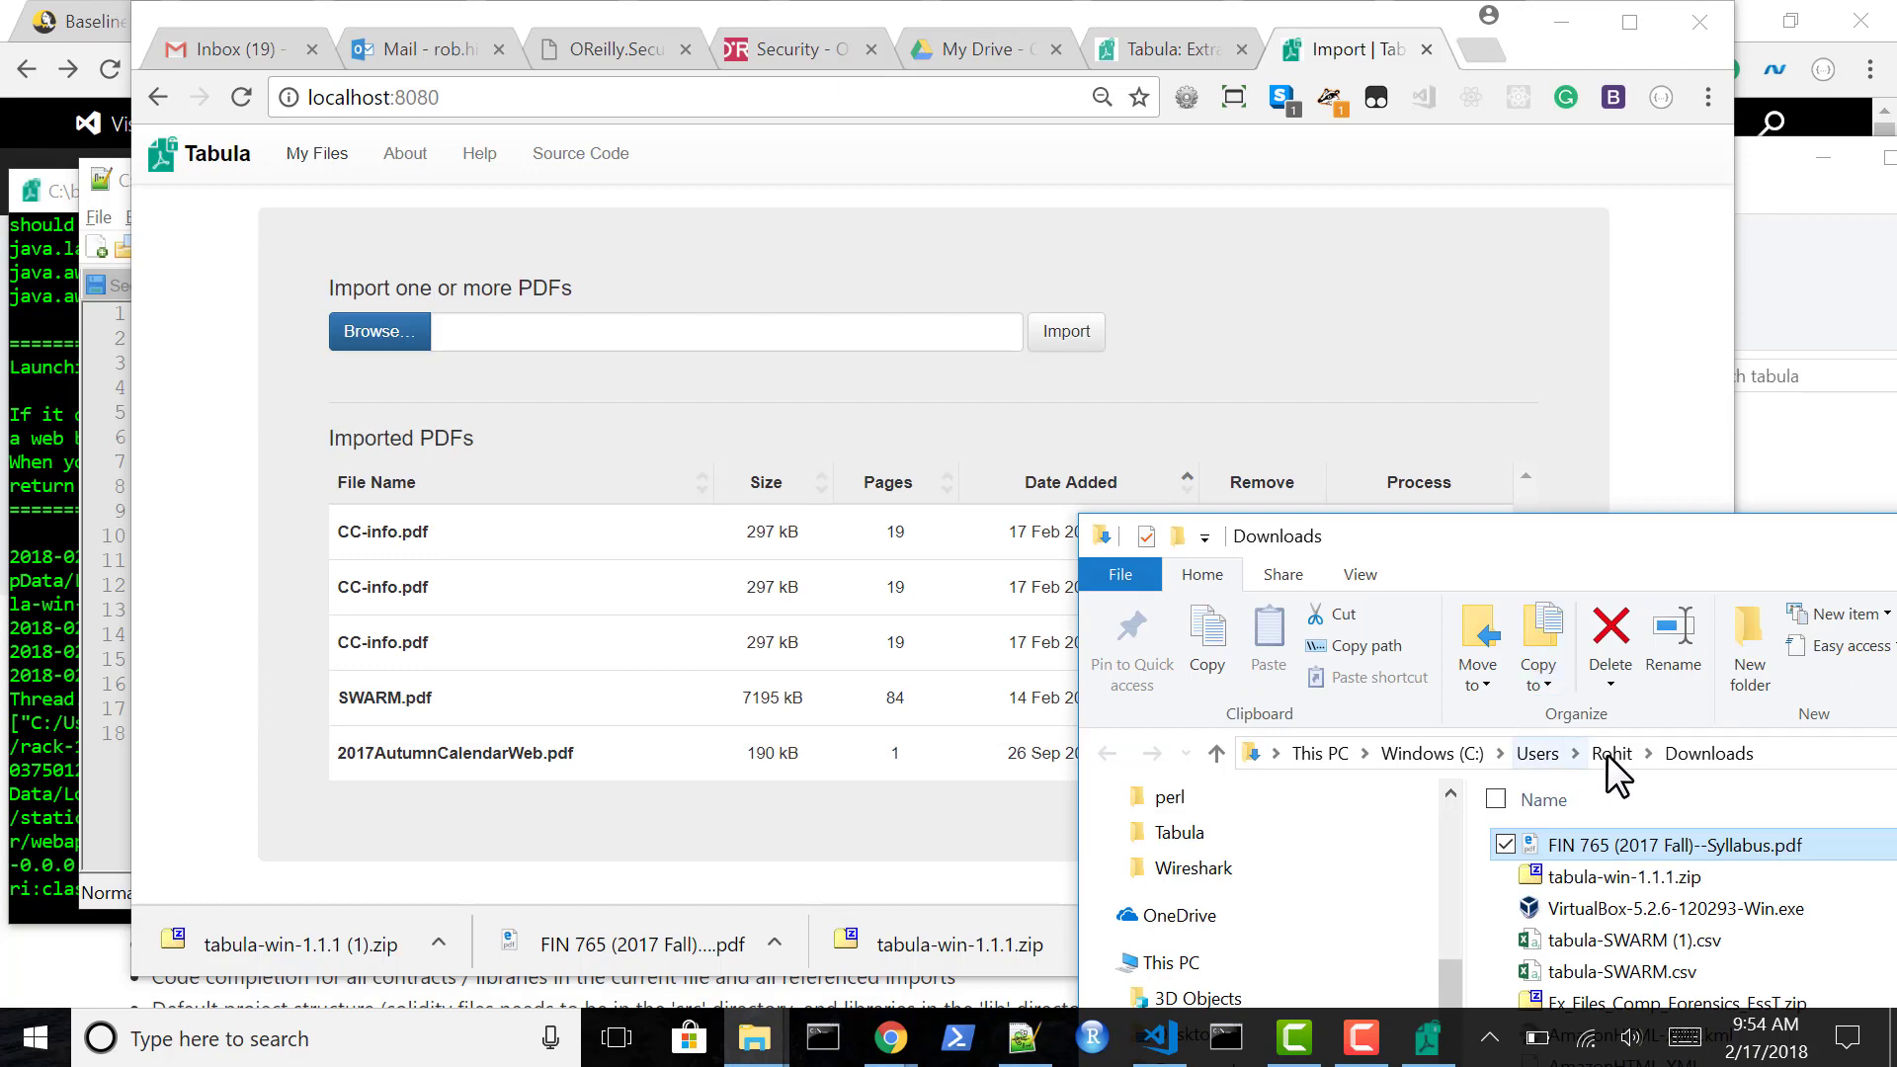
pyautogui.hotkey('alt', 'Tab')
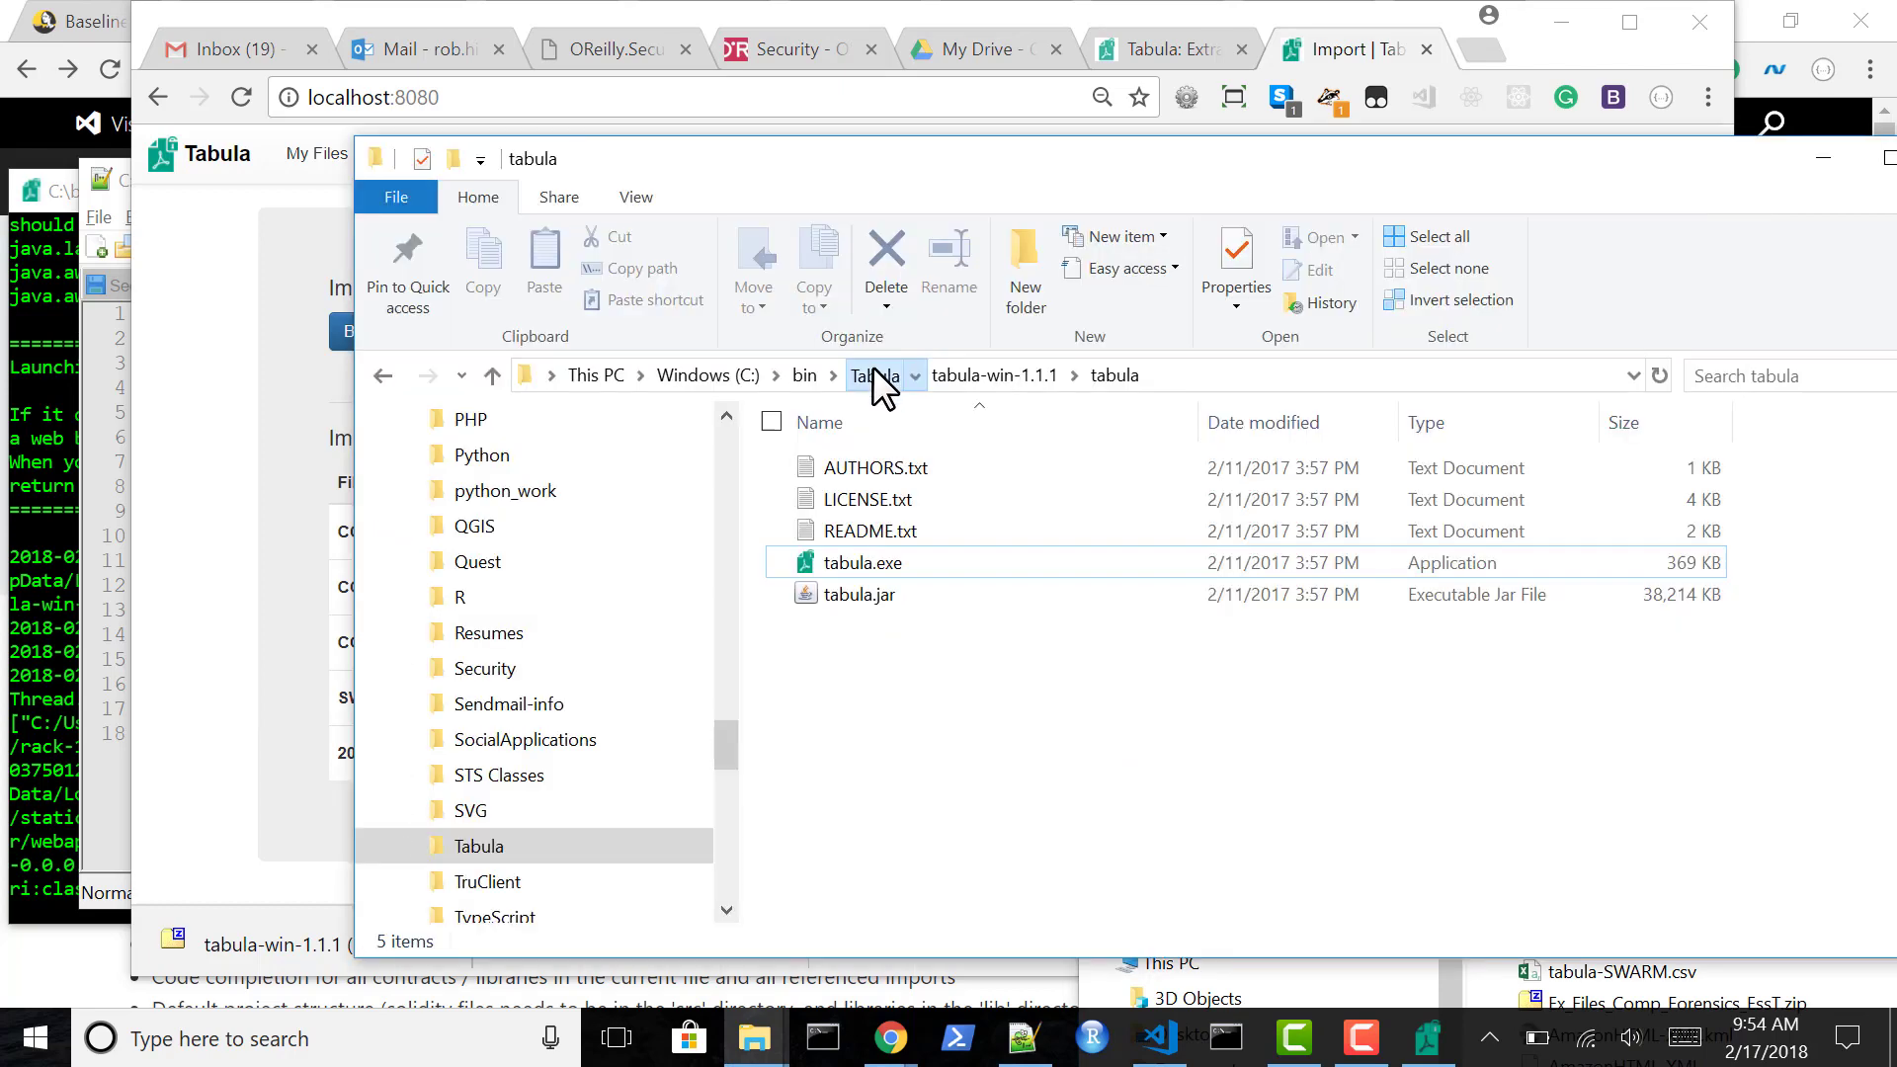
pyautogui.click(873, 366)
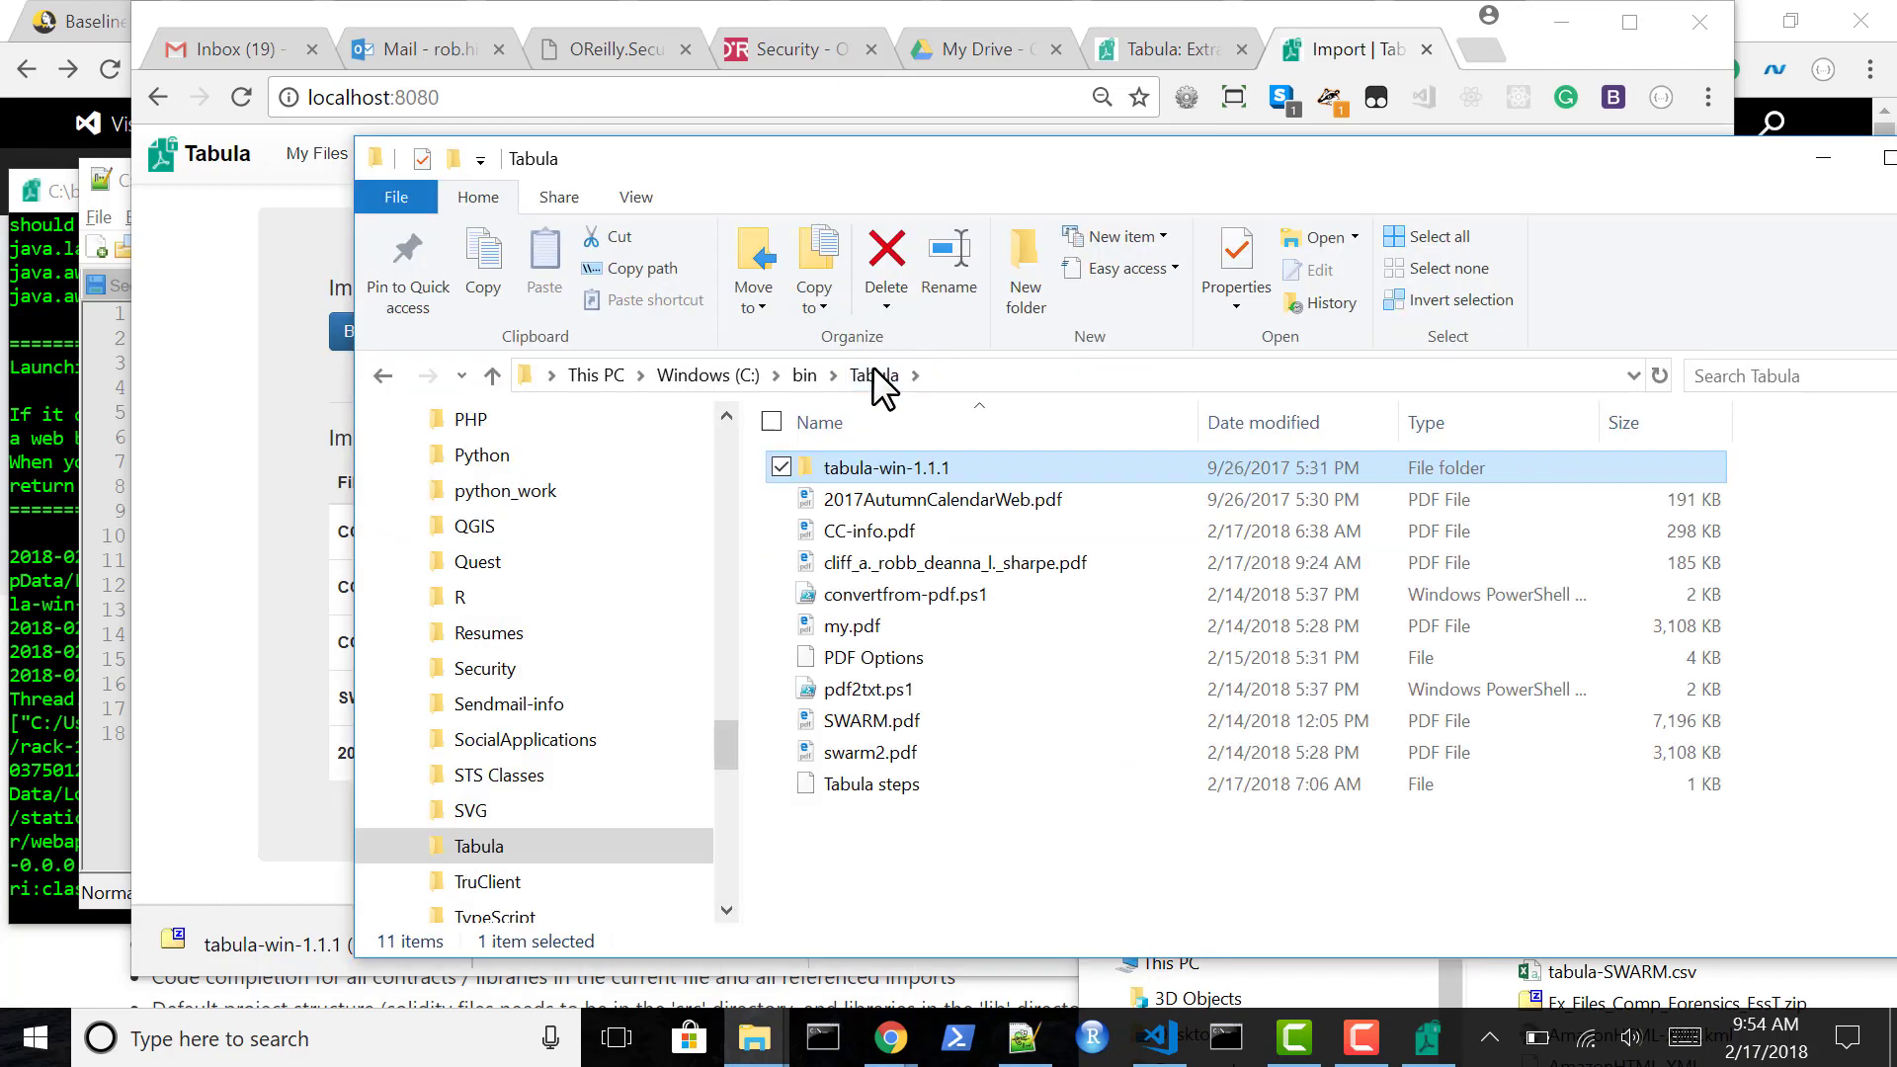
pyautogui.click(861, 532)
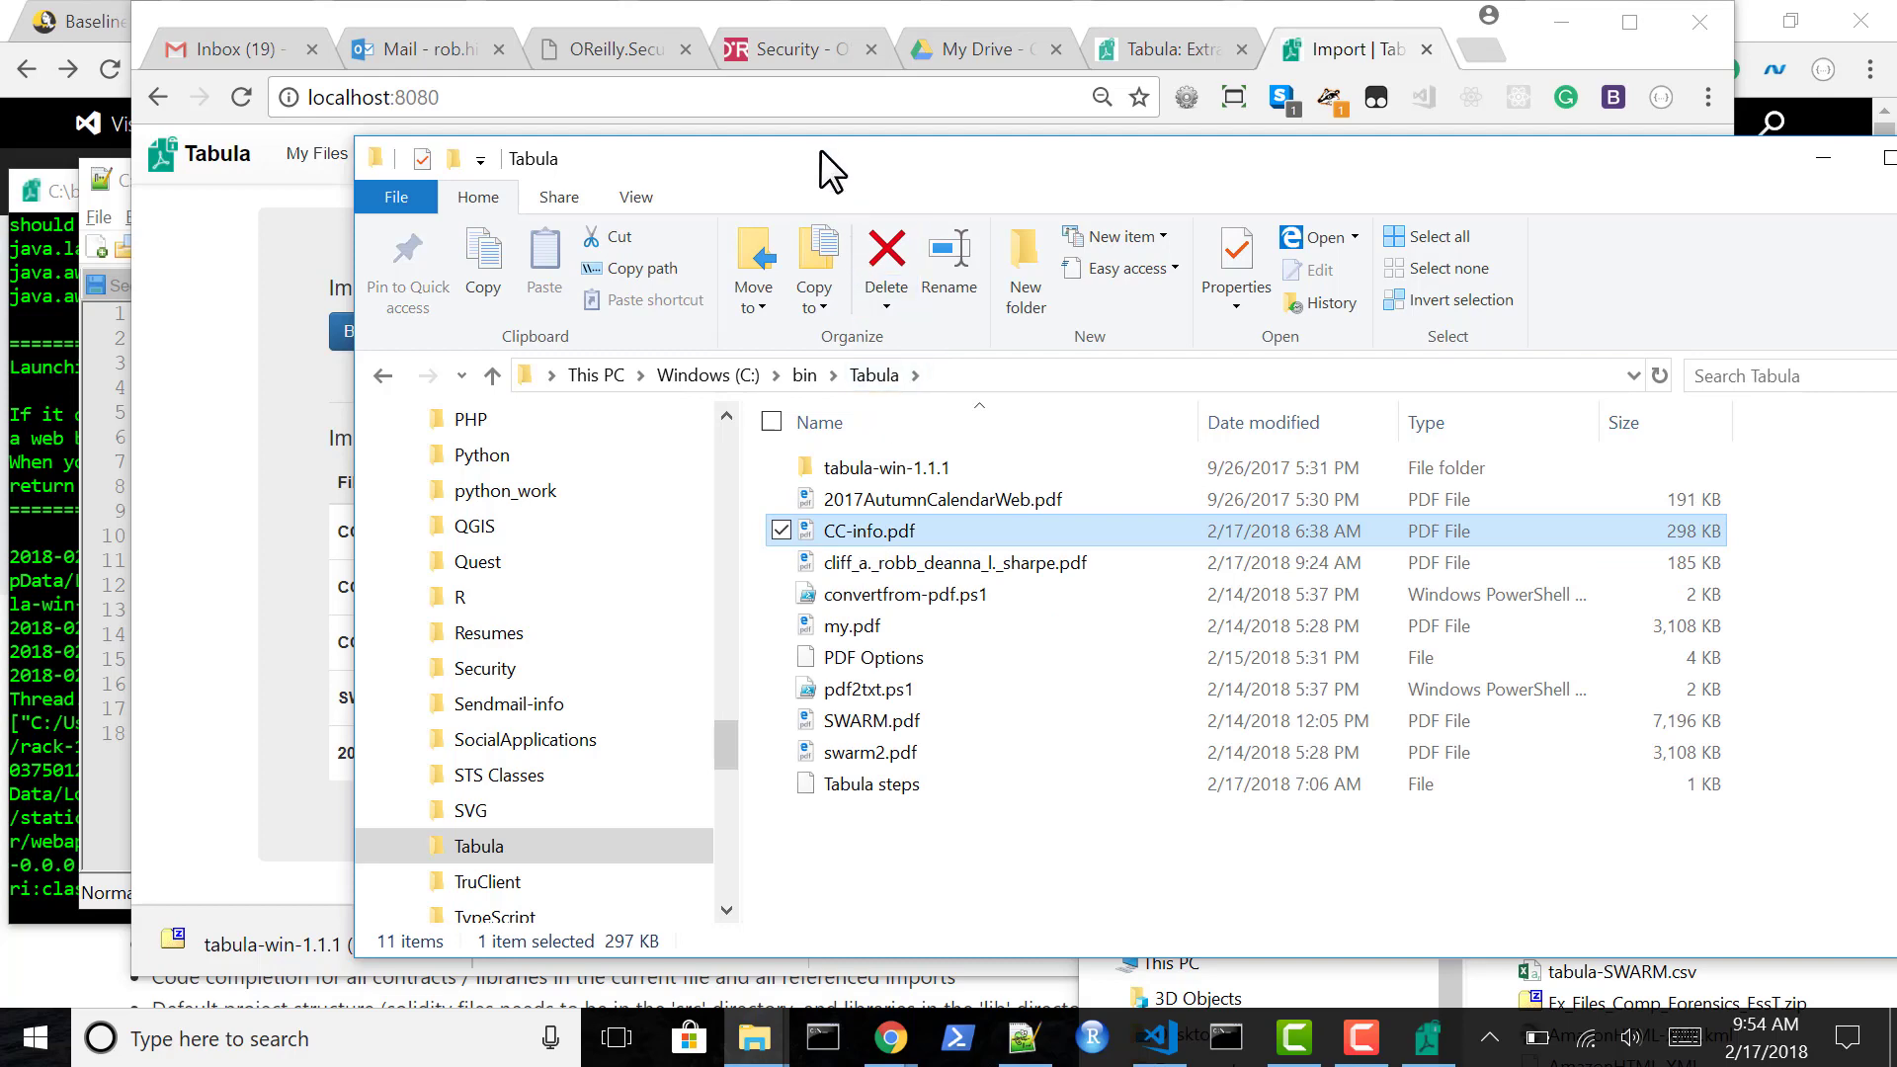
pyautogui.moveTo(819, 150); pyautogui.dragTo(1337, 395)
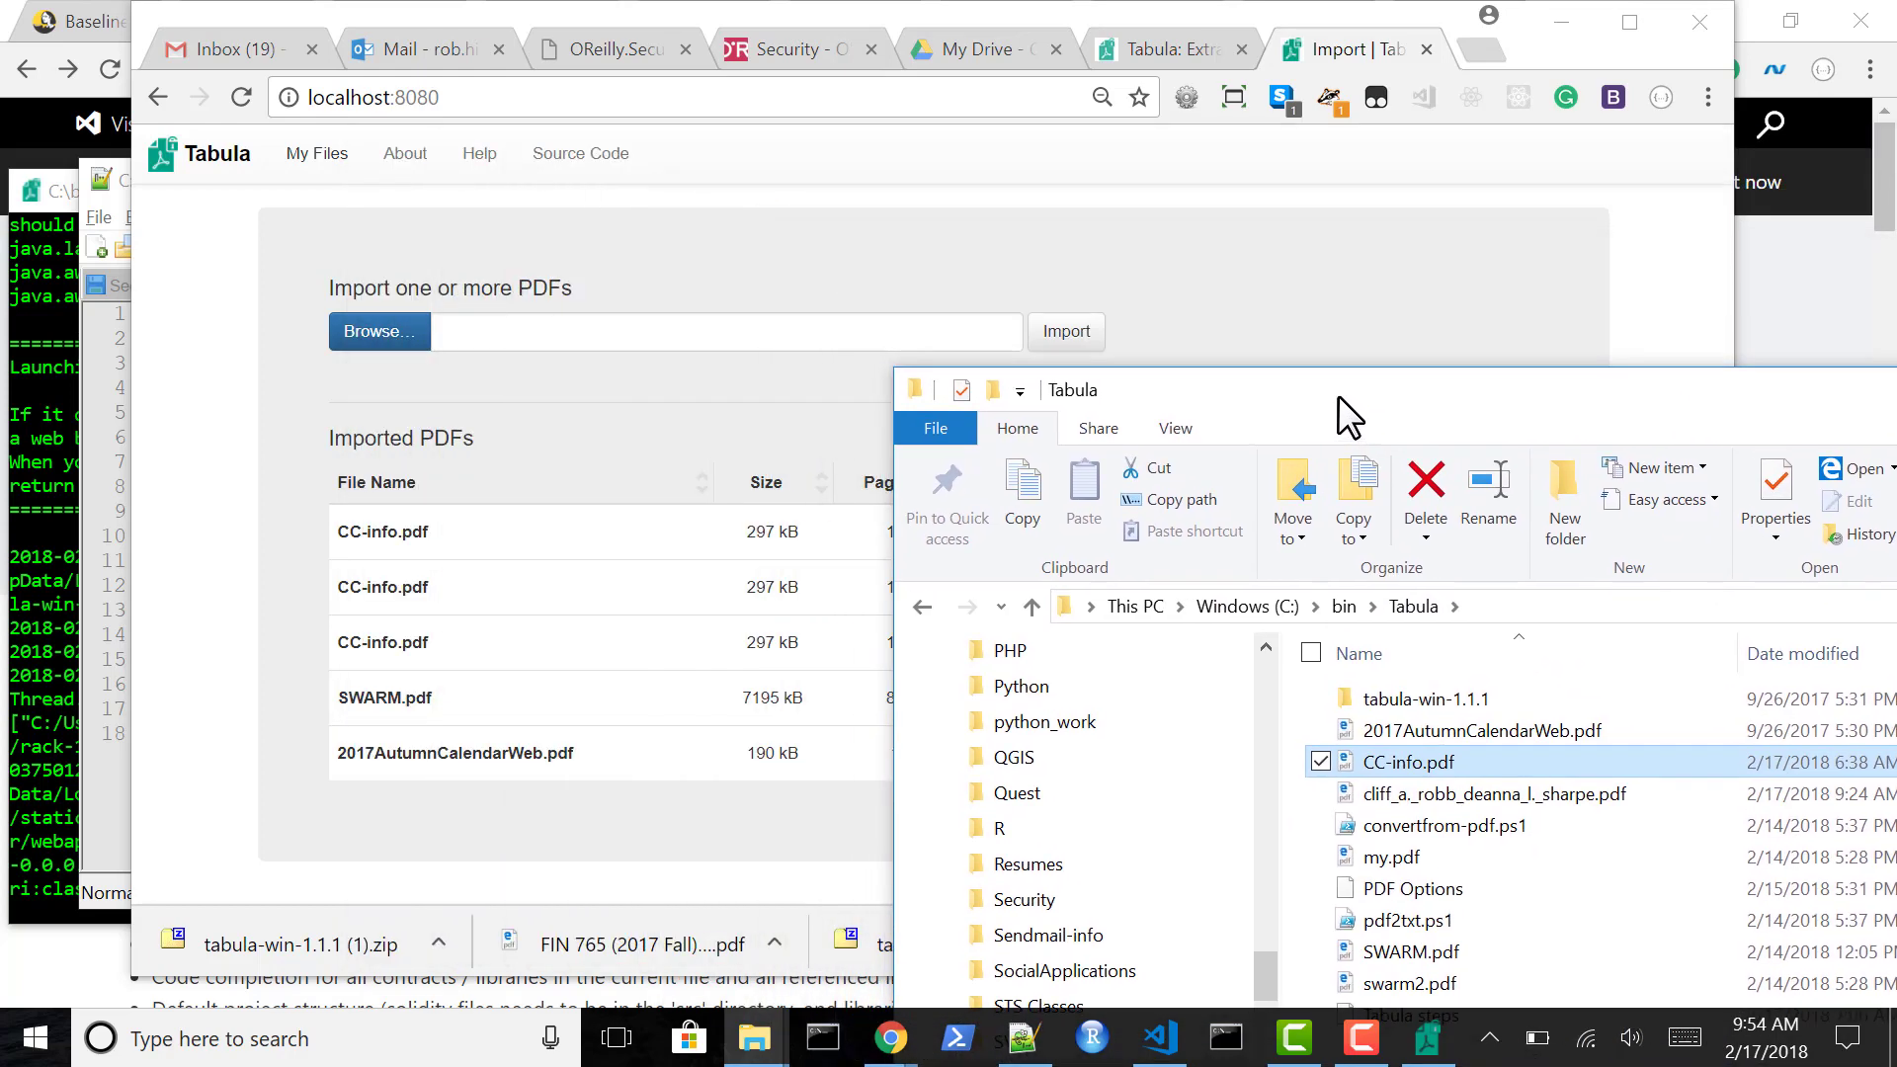
pyautogui.hotkey('alt', 'Tab')
pyautogui.hotkey('alt', 'Tab')
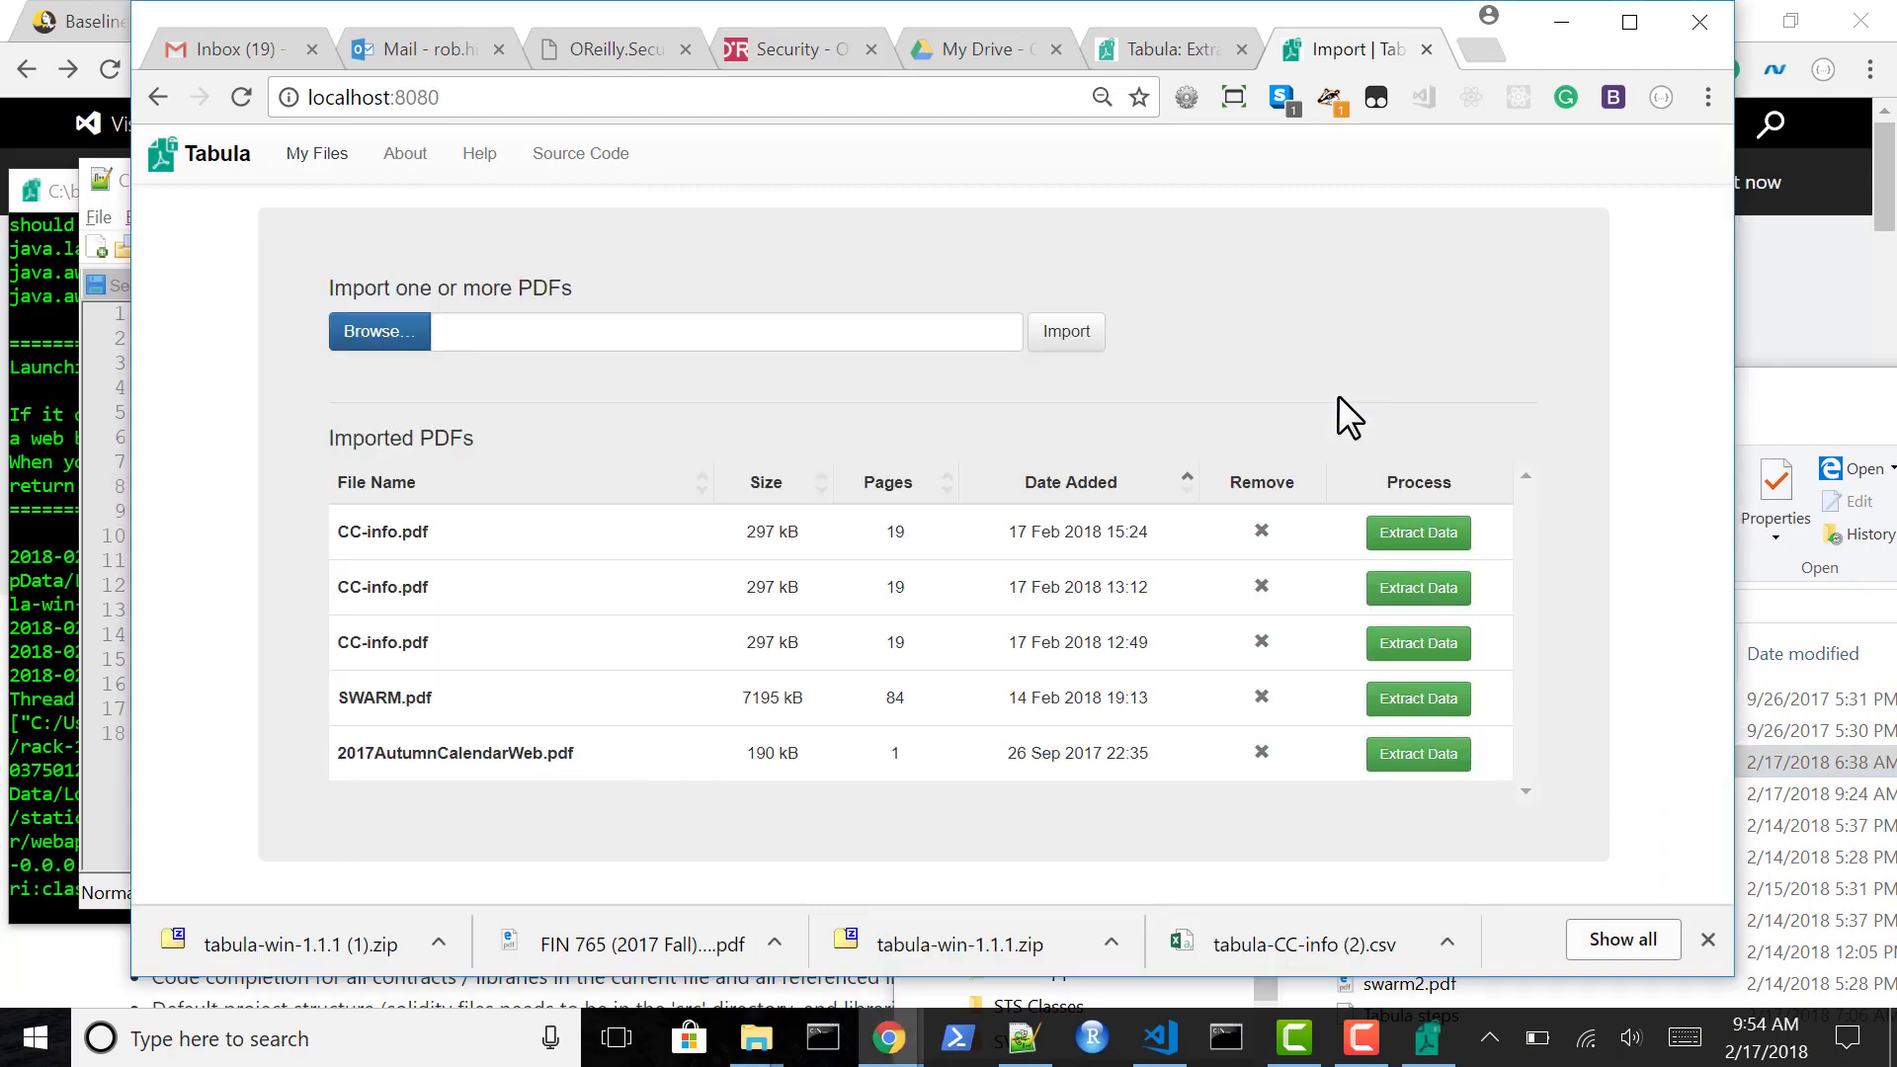
# In a new tab, search Google for 'site:wisc.edu filetype:pdf credit' and inspect the first result.
pyautogui.click(1482, 49)
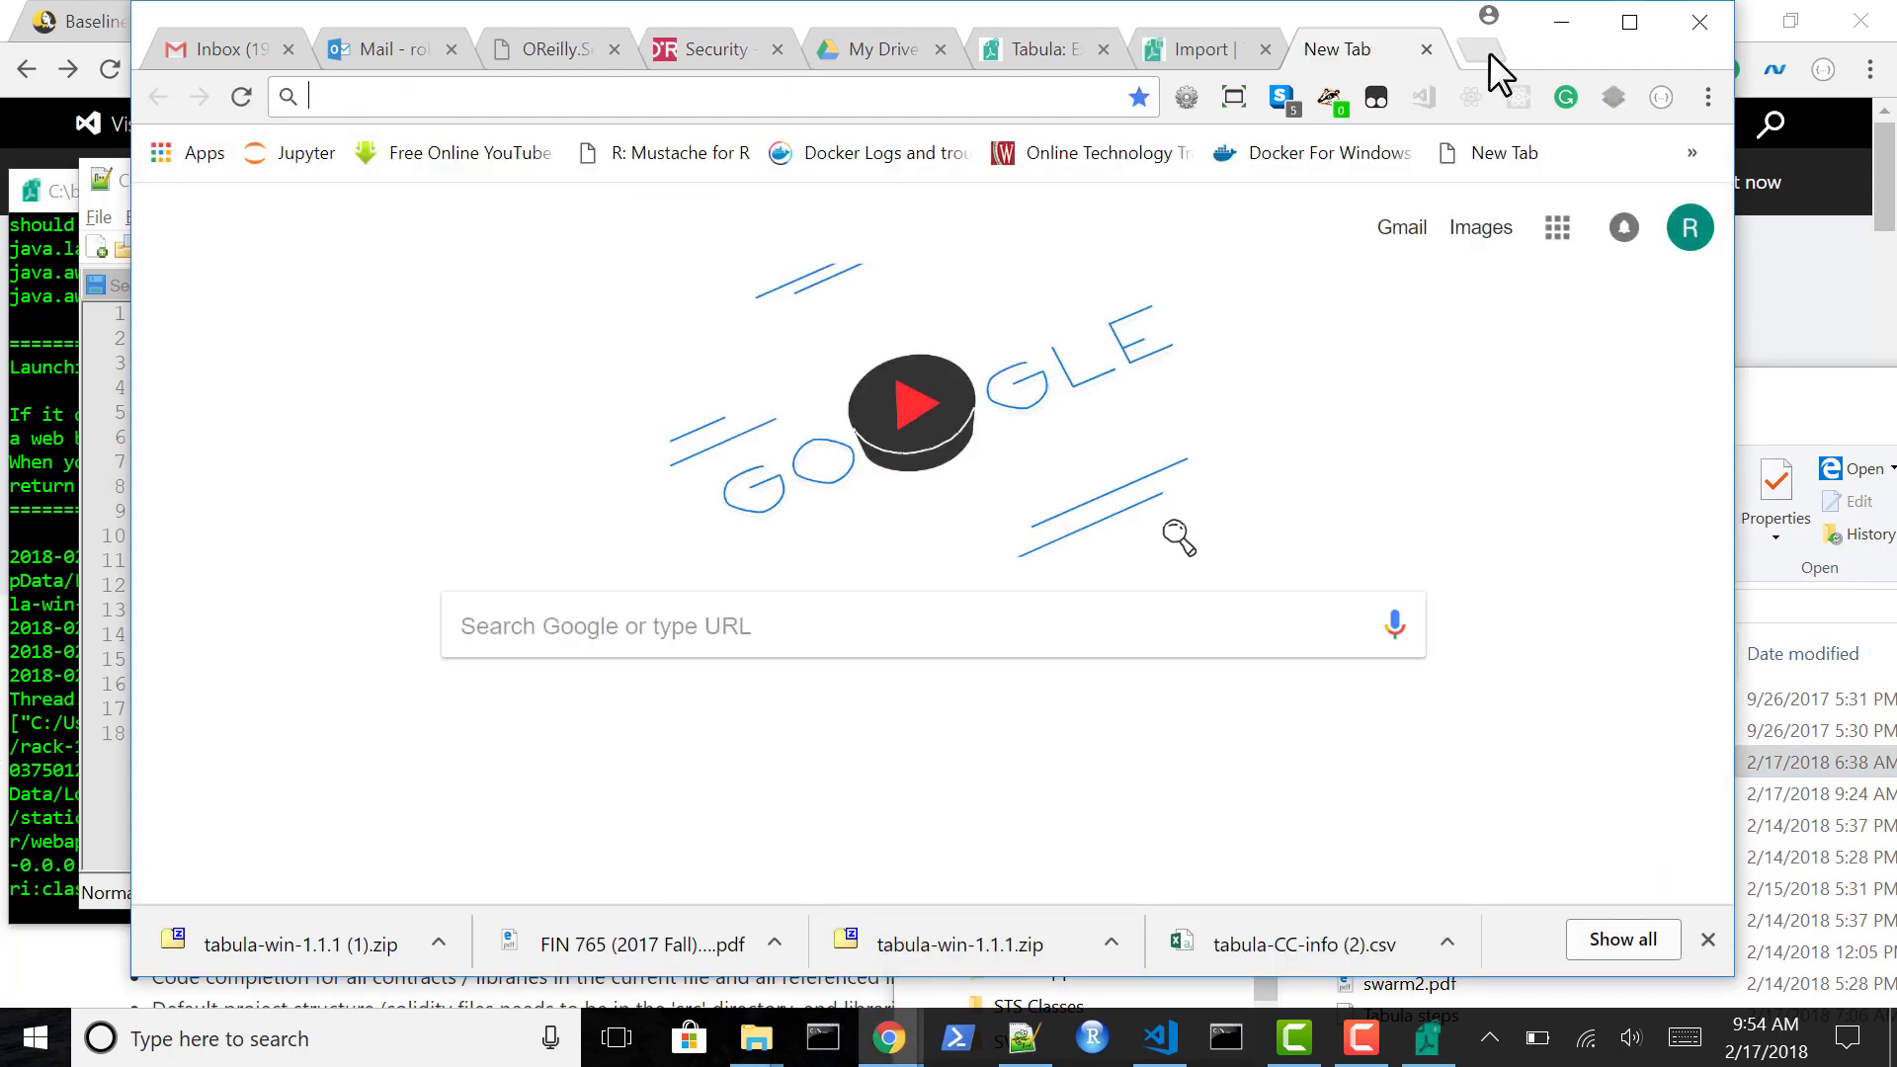
pyautogui.hotkey('alt', 'Tab')
pyautogui.hotkey('alt', 'Tab')
pyautogui.hotkey('alt', 'Tab')
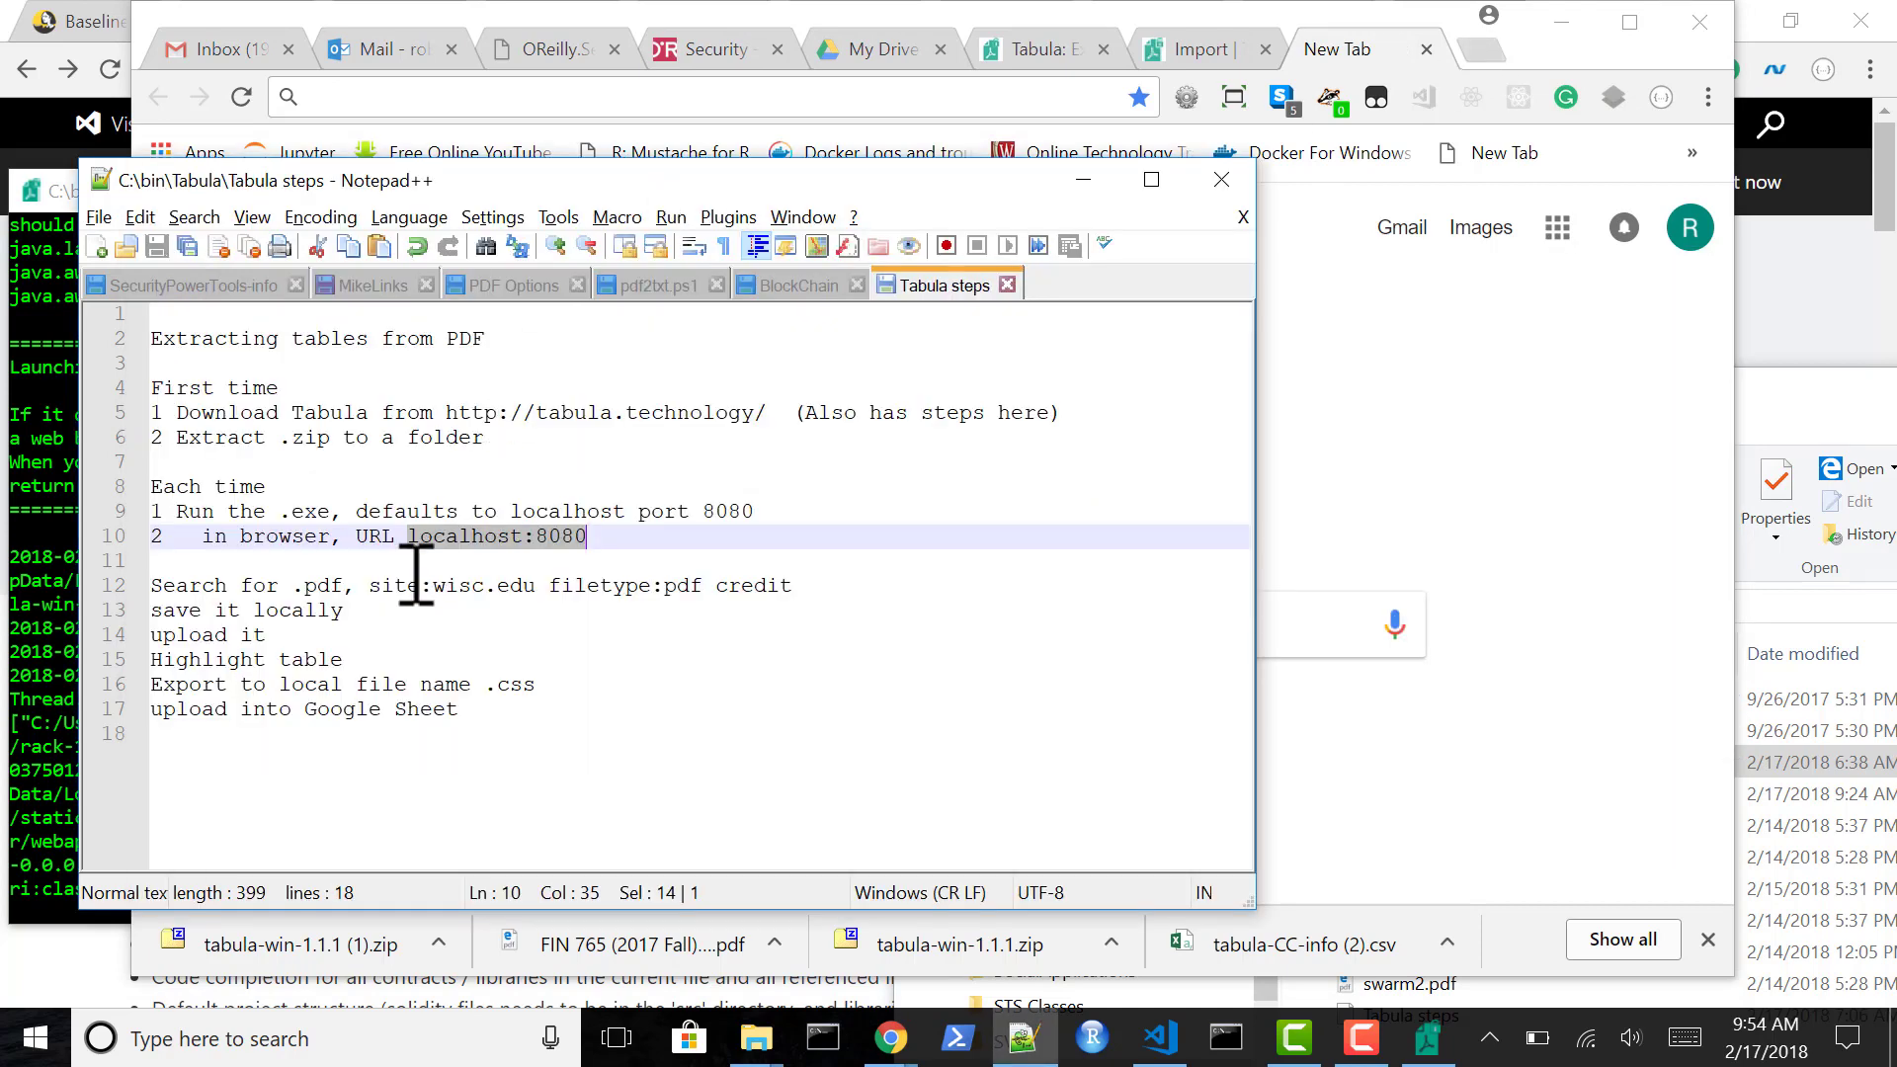
pyautogui.moveTo(370, 585); pyautogui.dragTo(816, 589)
pyautogui.hotkey('ctrl', 'c')
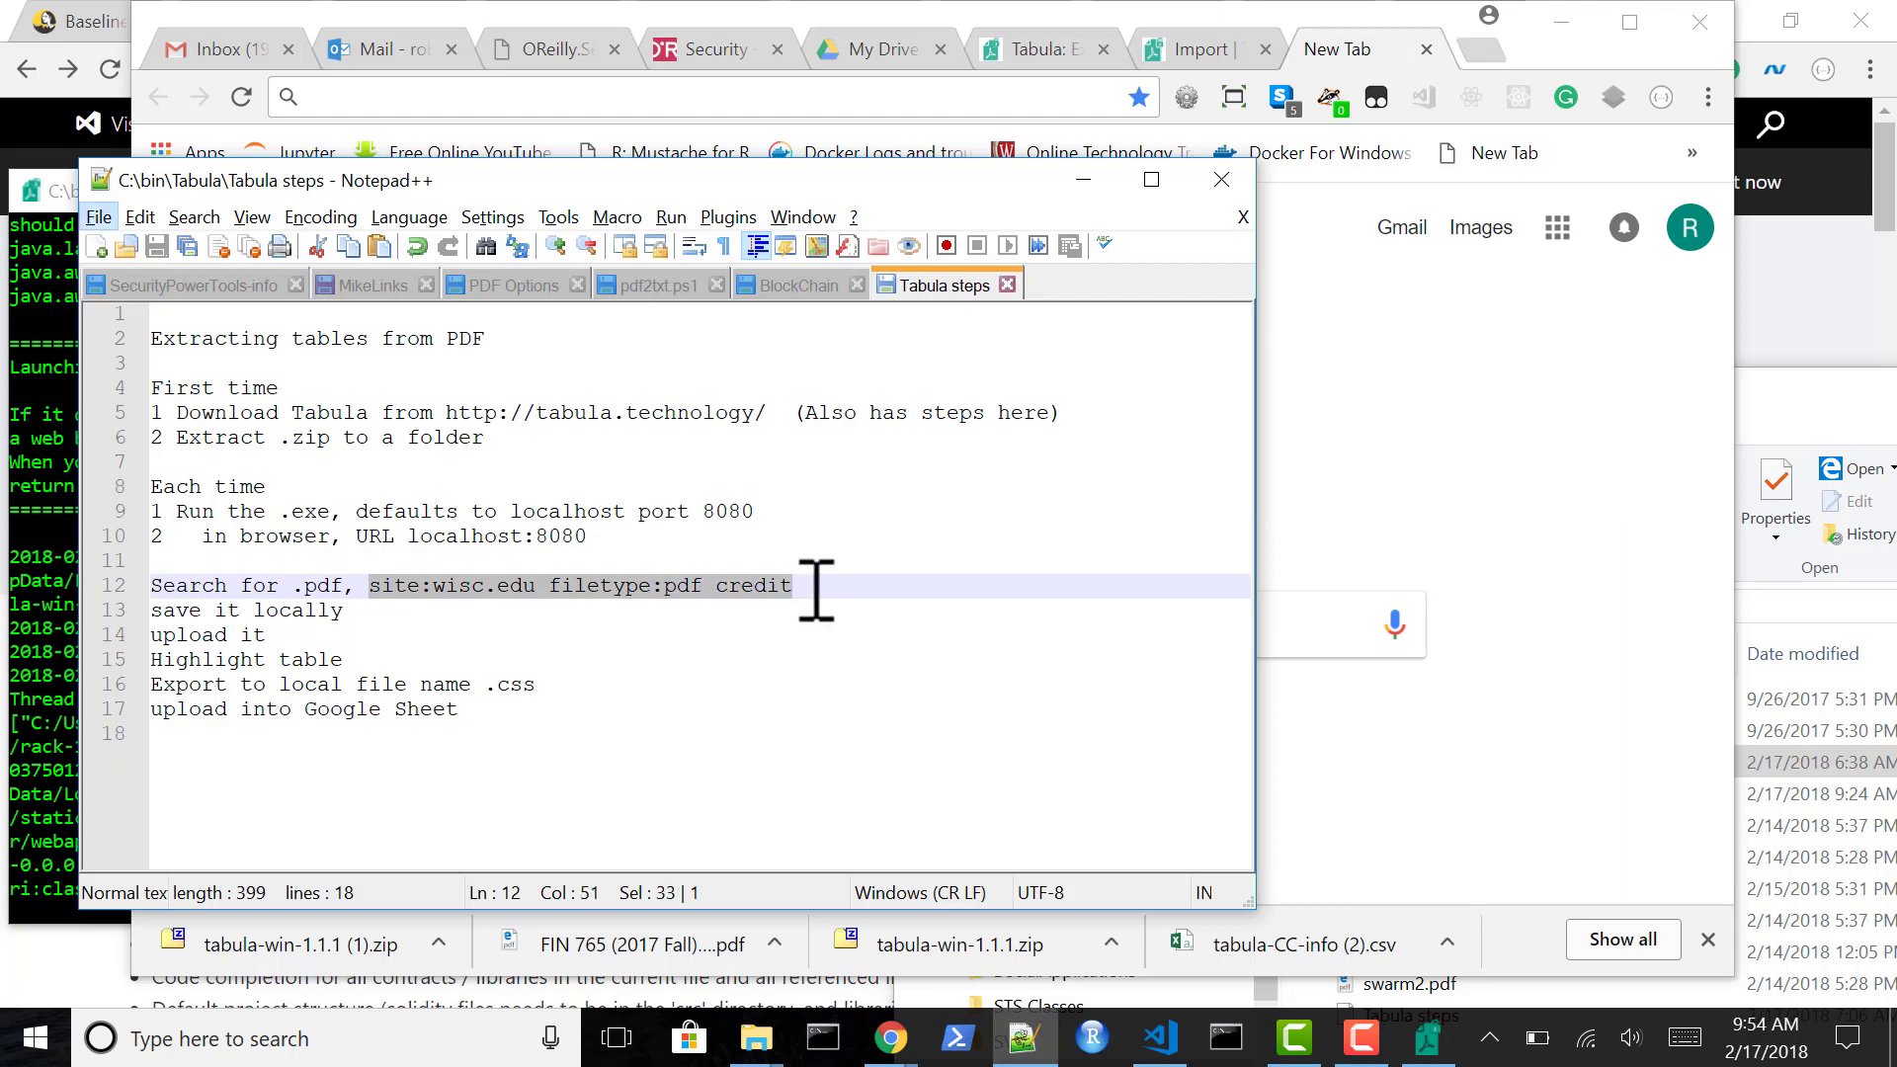
pyautogui.hotkey('alt', 'Tab')
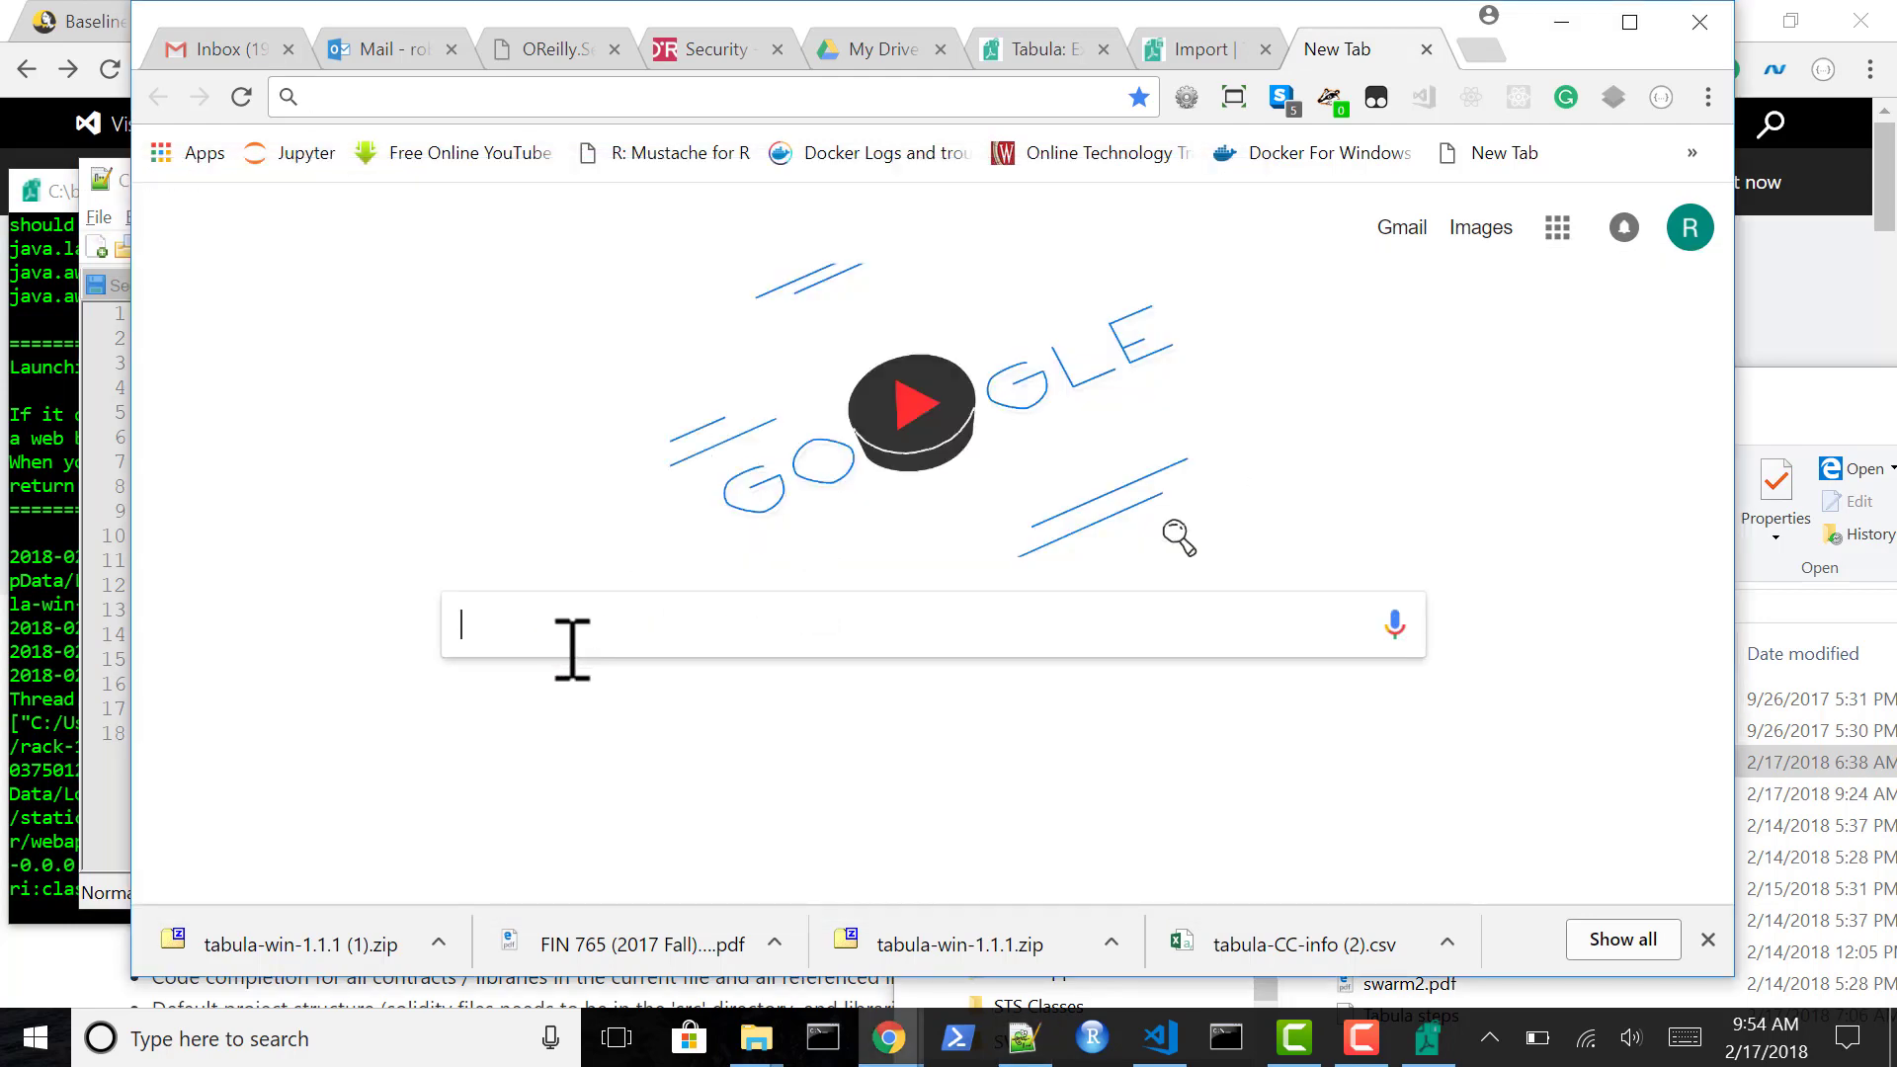
pyautogui.hotkey('ctrl', 'v')
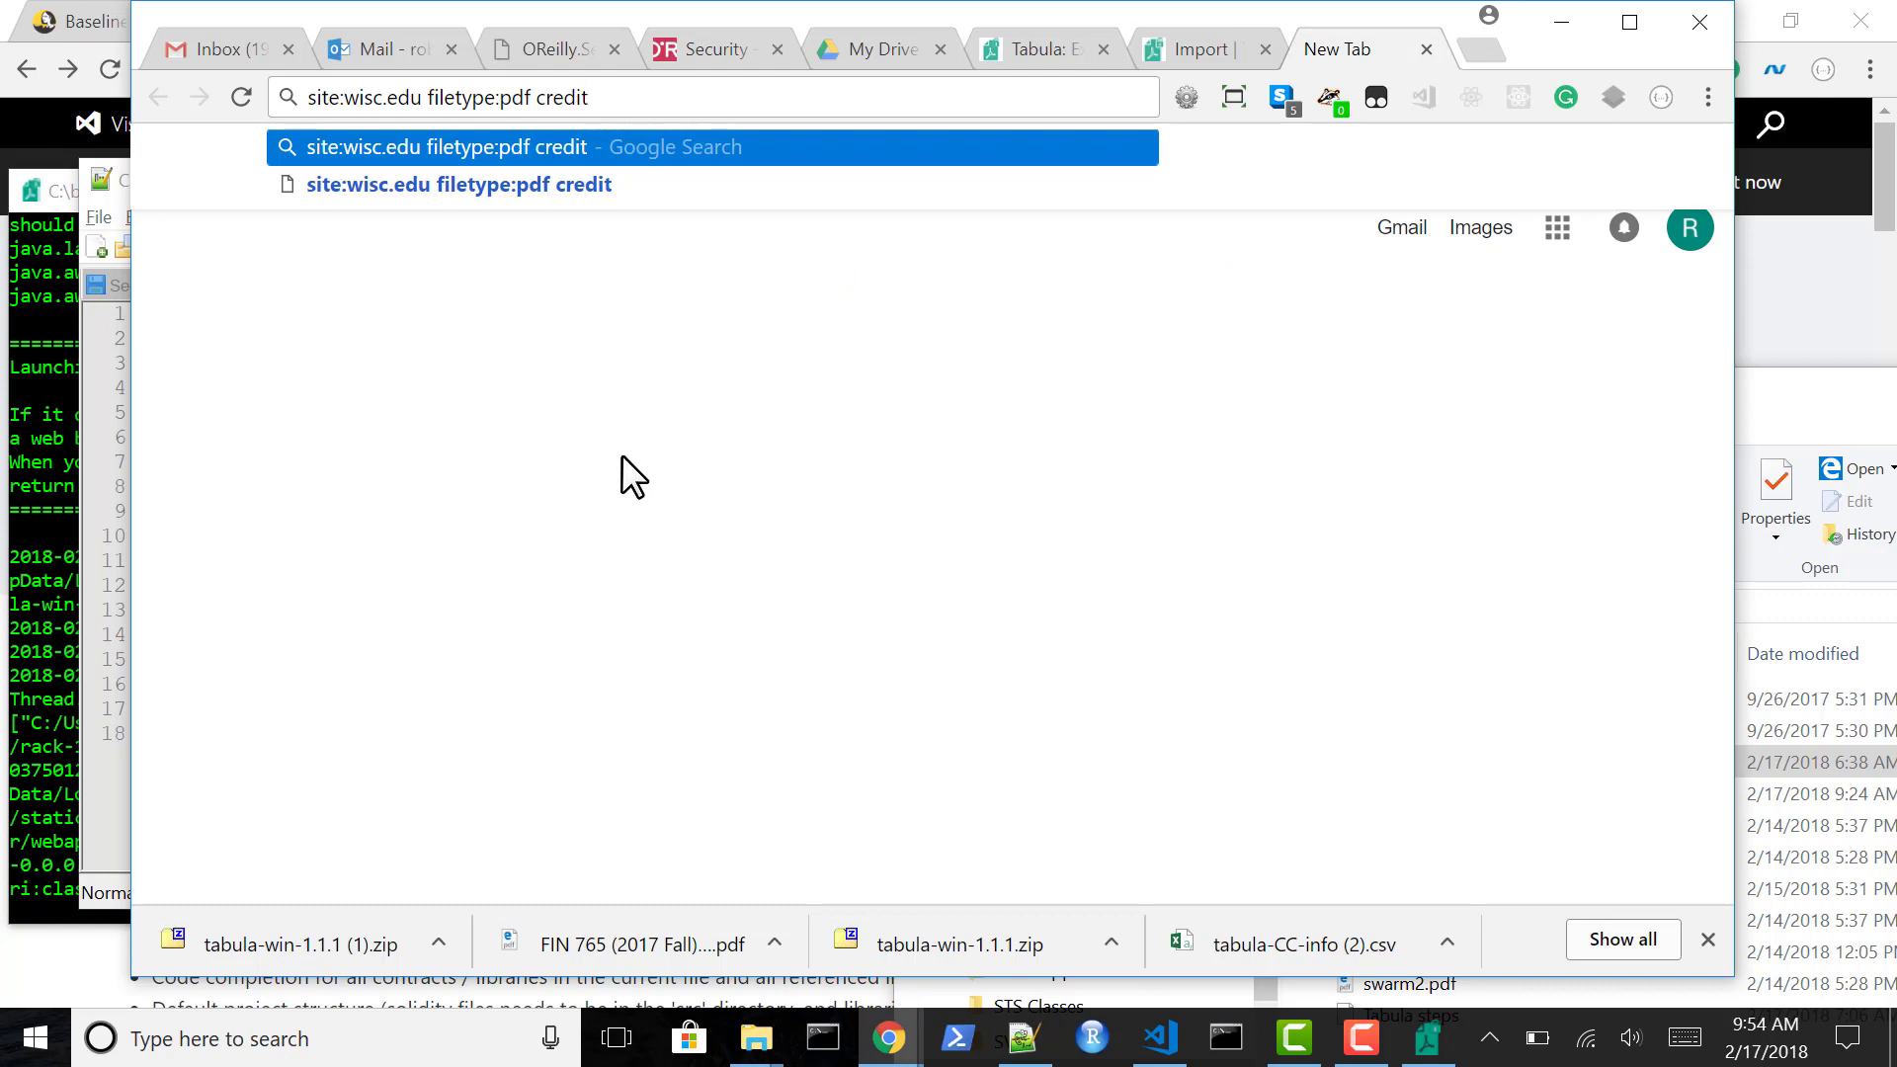
pyautogui.press('Return')
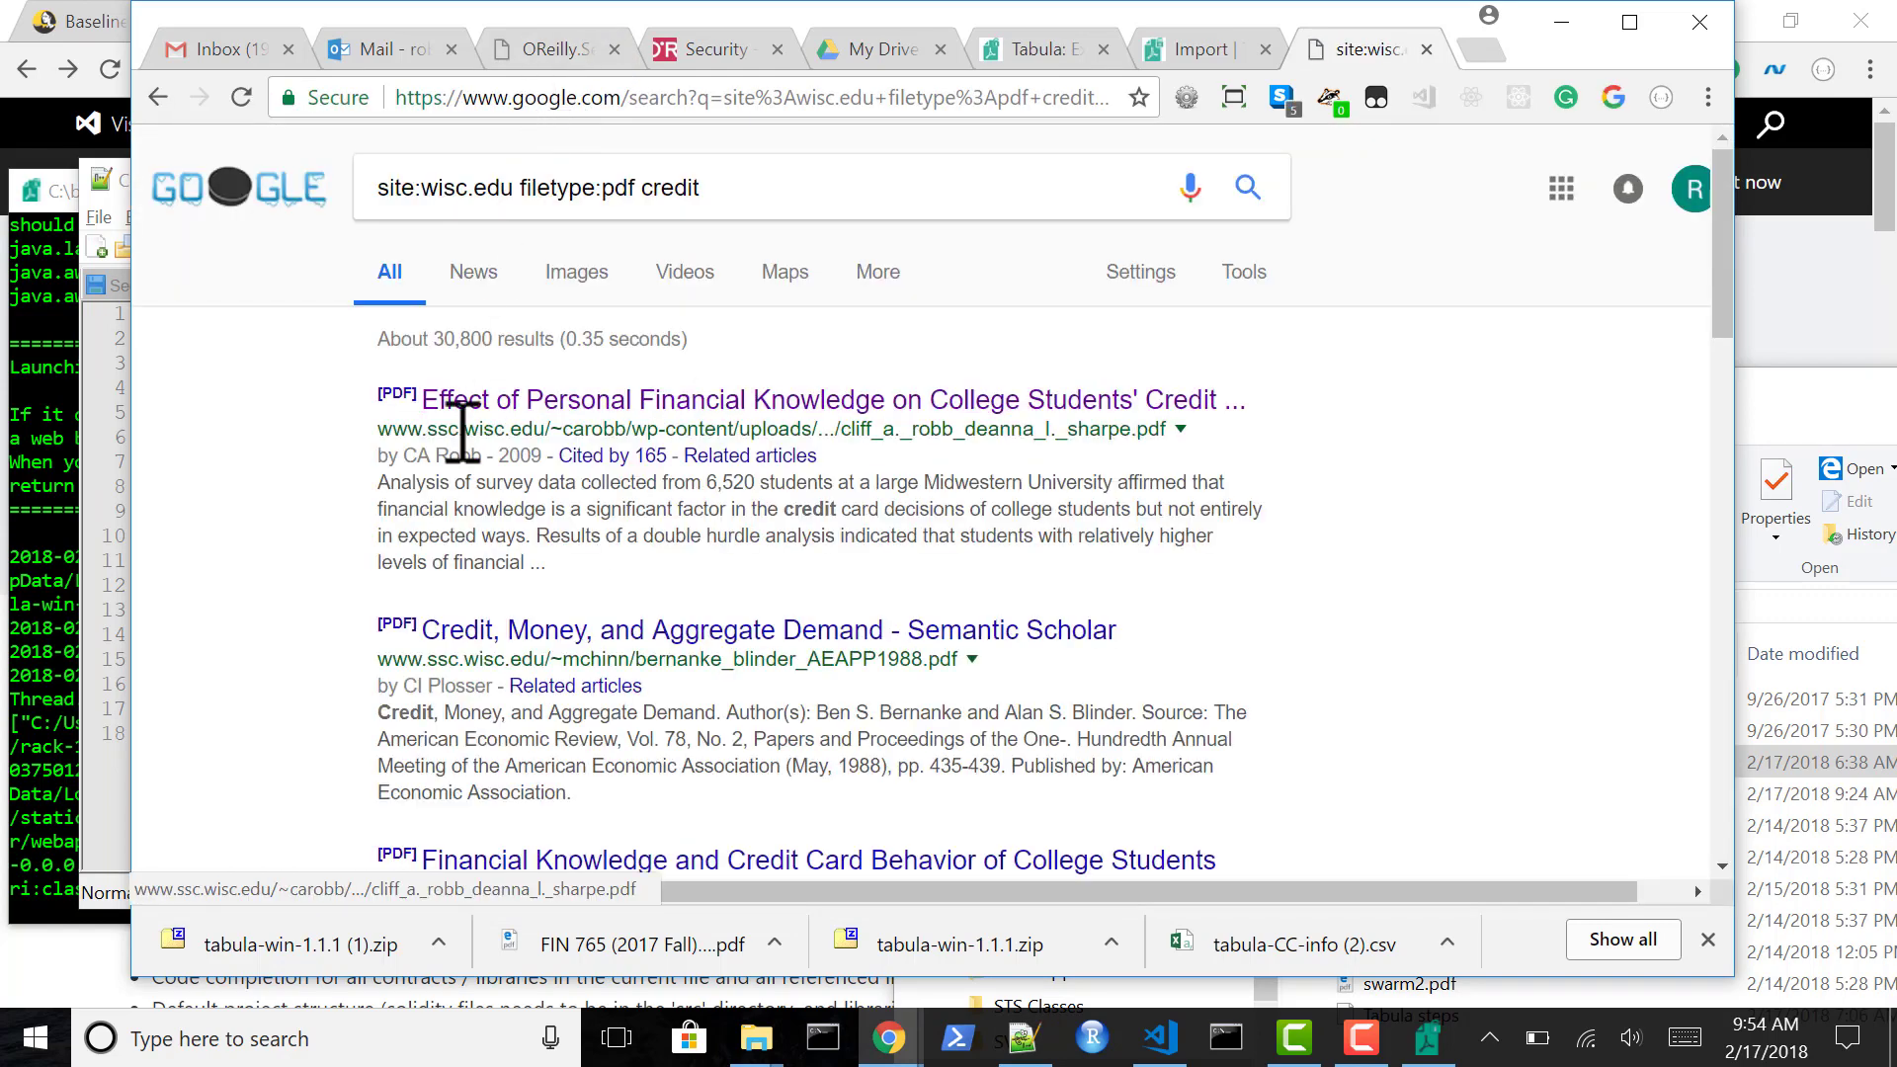
pyautogui.moveTo(465, 431); pyautogui.dragTo(545, 432)
pyautogui.moveTo(1146, 430); pyautogui.dragTo(1187, 441)
pyautogui.click(1032, 489)
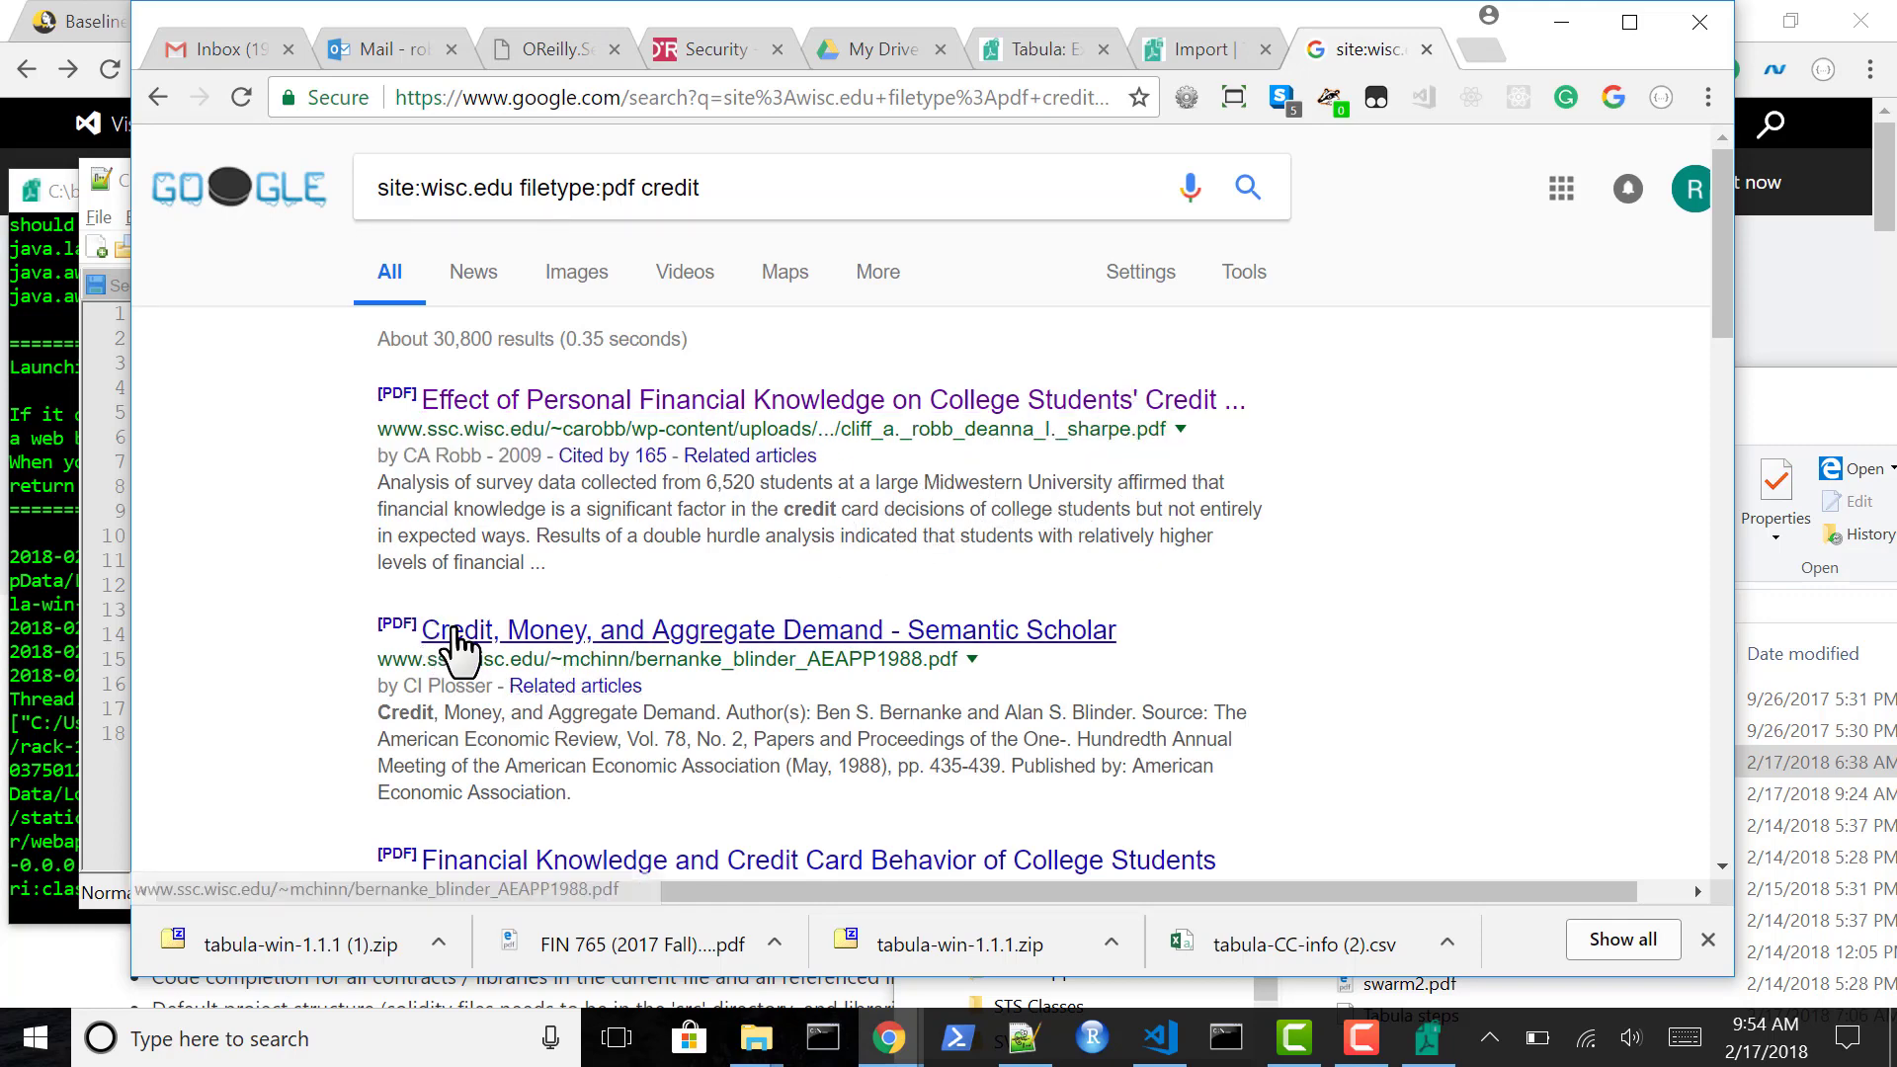
# Open the first result's credit card behavior PDF, cancel saving it, and scroll to its regression table.
pyautogui.click(691, 403)
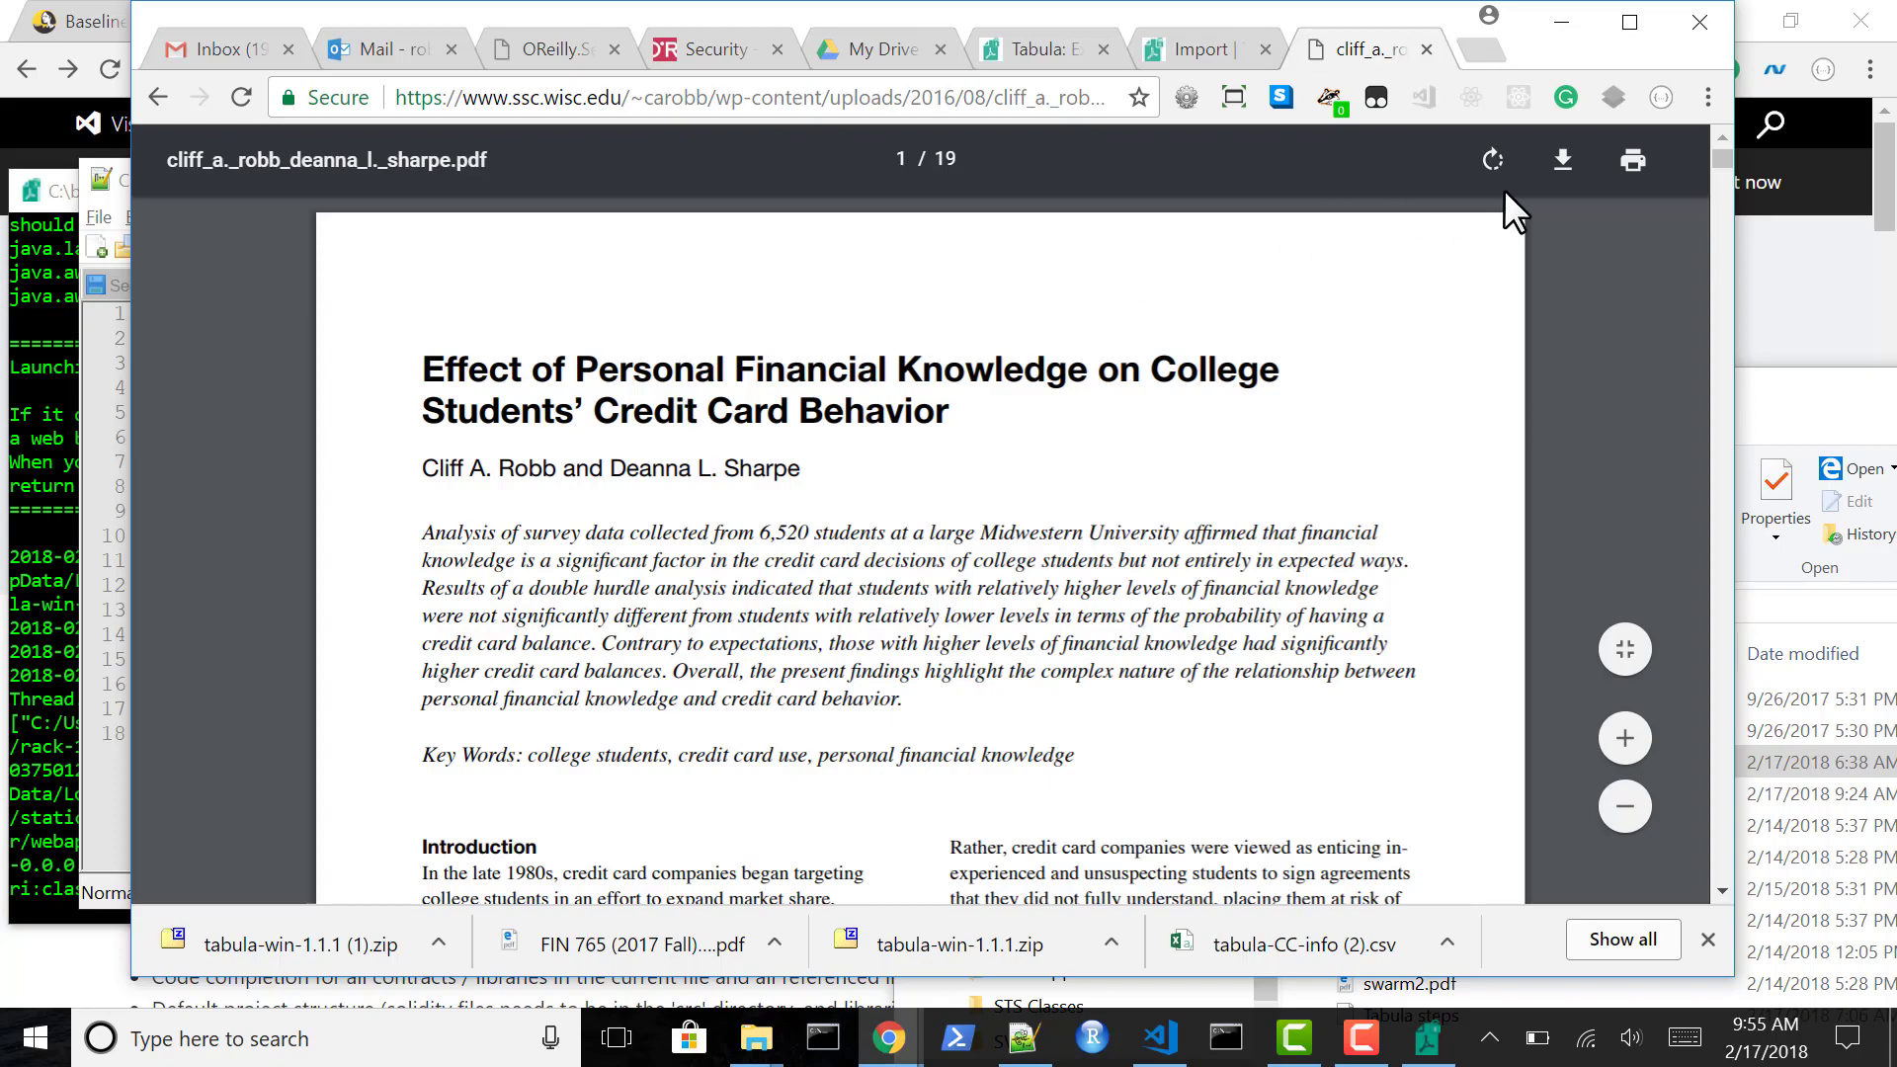
pyautogui.click(1562, 159)
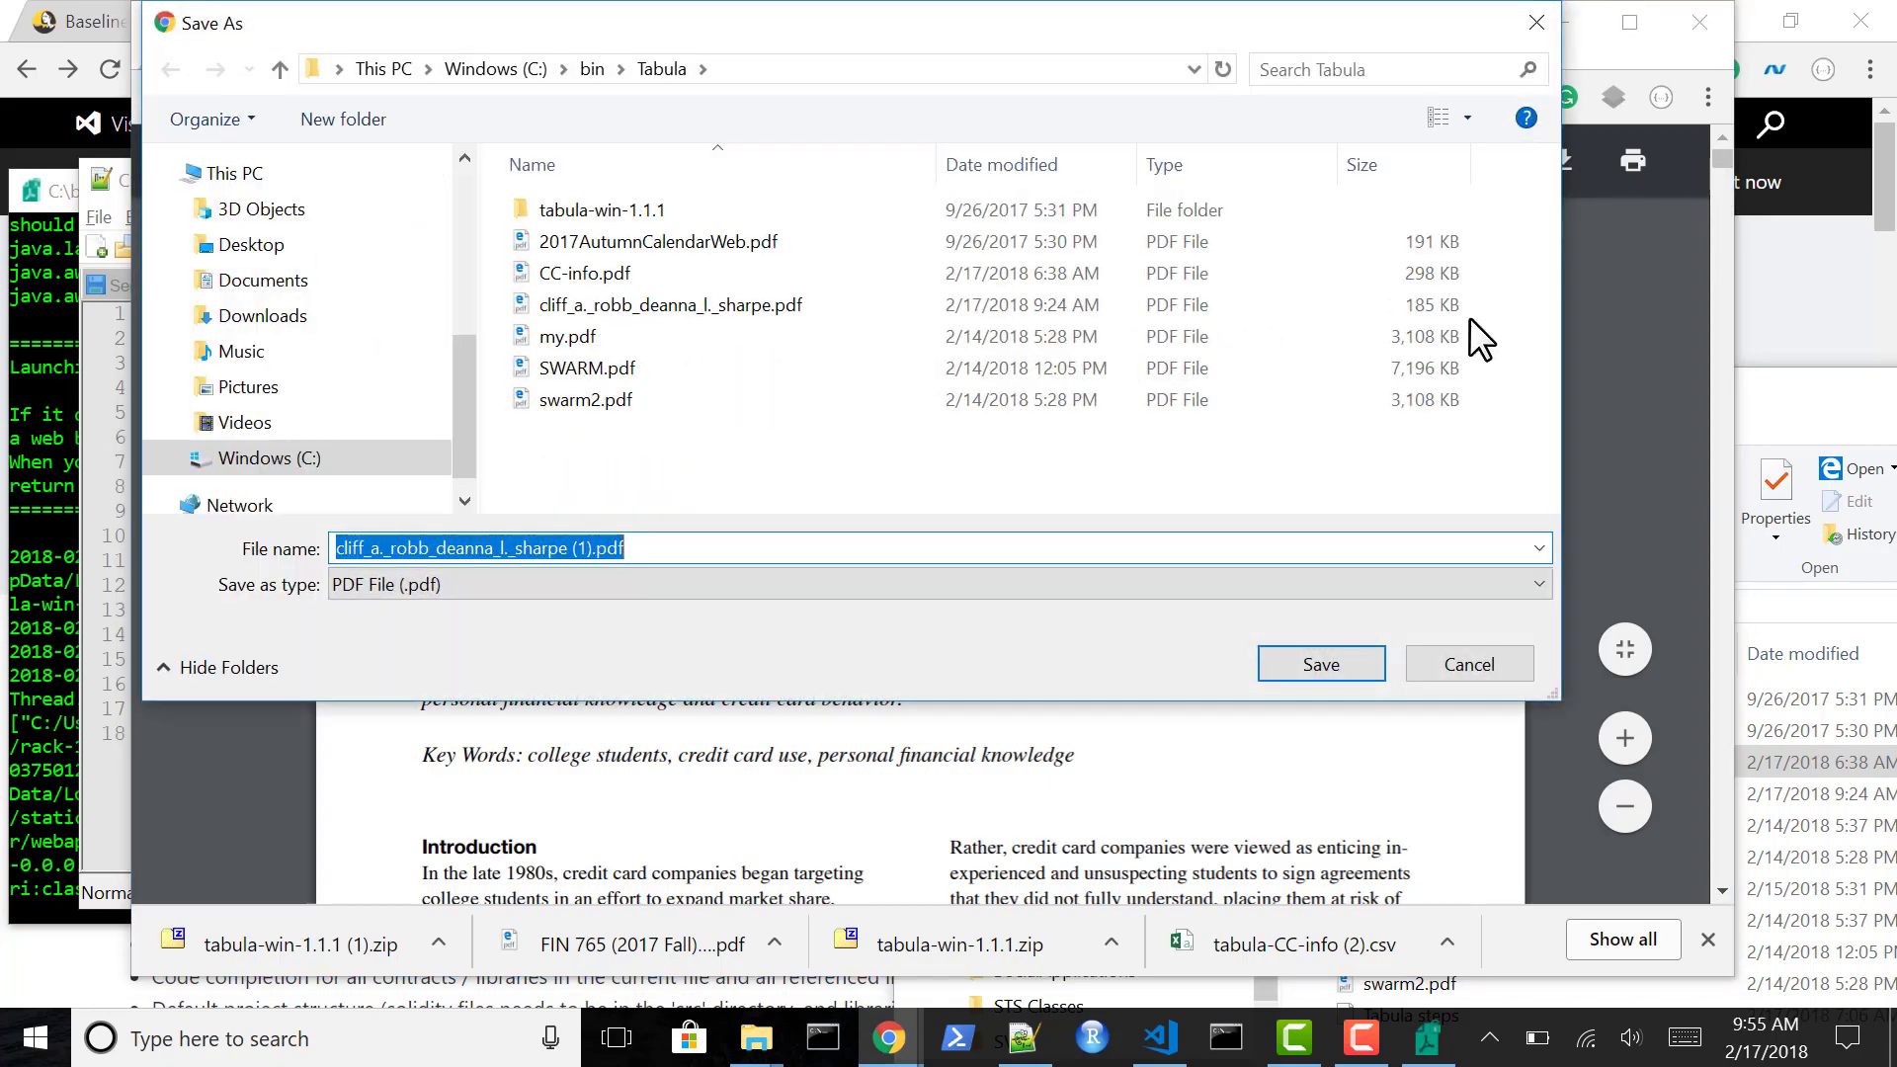
pyautogui.click(1482, 657)
pyautogui.moveTo(1719, 287); pyautogui.dragTo(1737, 478)
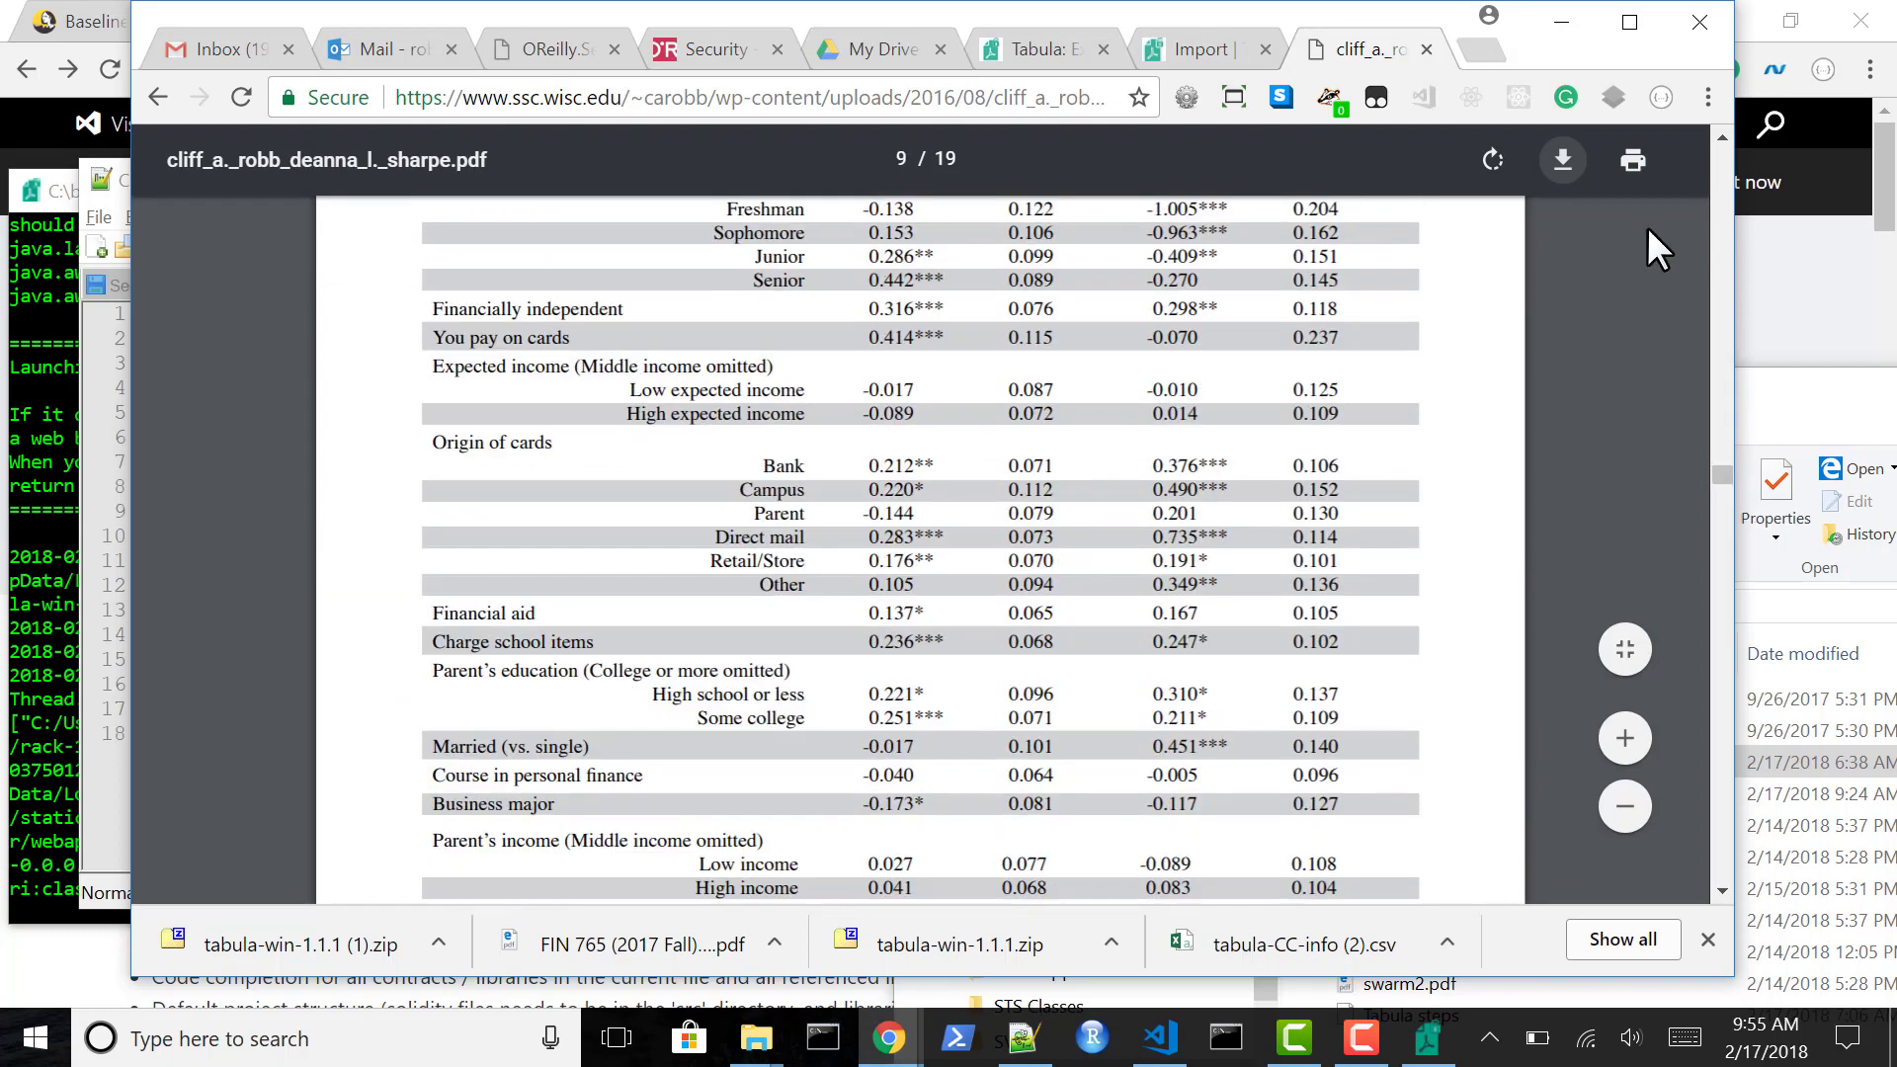
# Close the PDF tab, move the Tabula folder window aside, and return to Tabula's import page.
pyautogui.click(1426, 49)
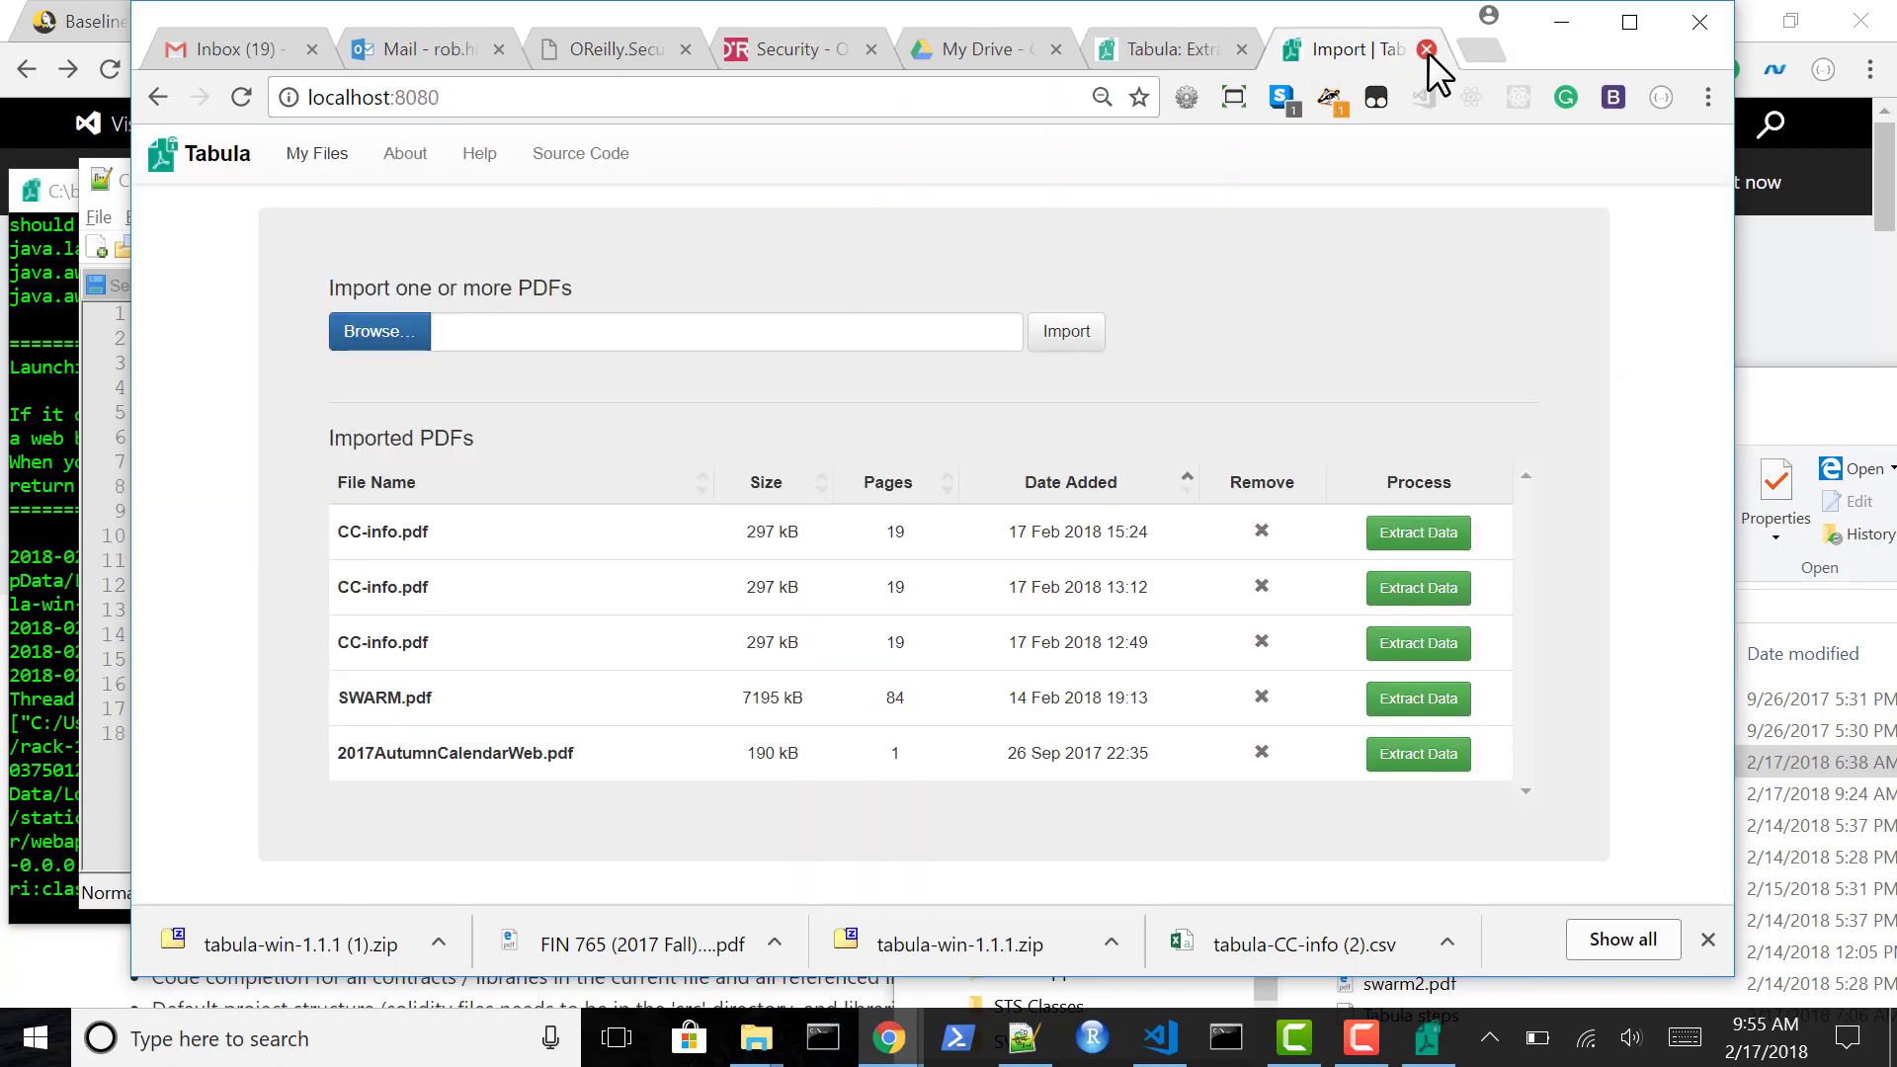
pyautogui.hotkey('alt', 'Tab')
pyautogui.press('Tab')
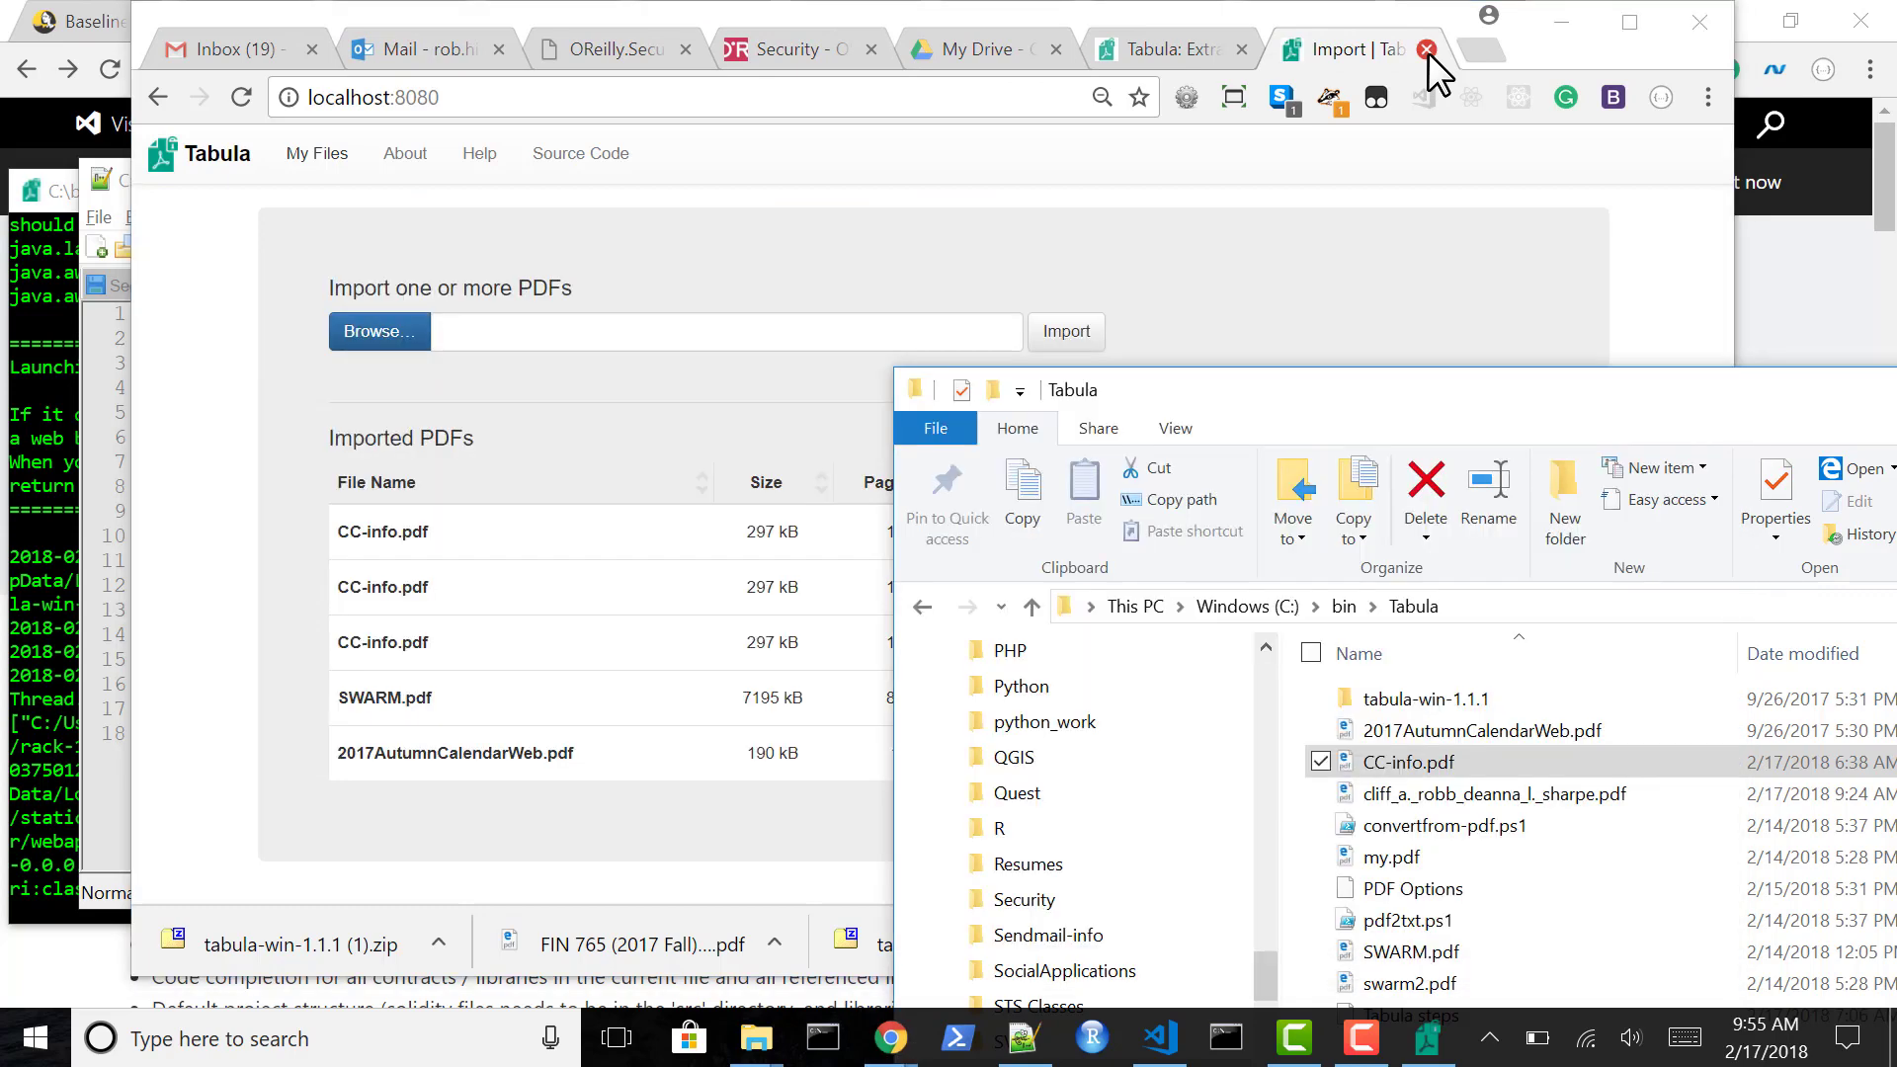
pyautogui.moveTo(1373, 394); pyautogui.dragTo(1533, 460)
pyautogui.hotkey('alt', 'Tab')
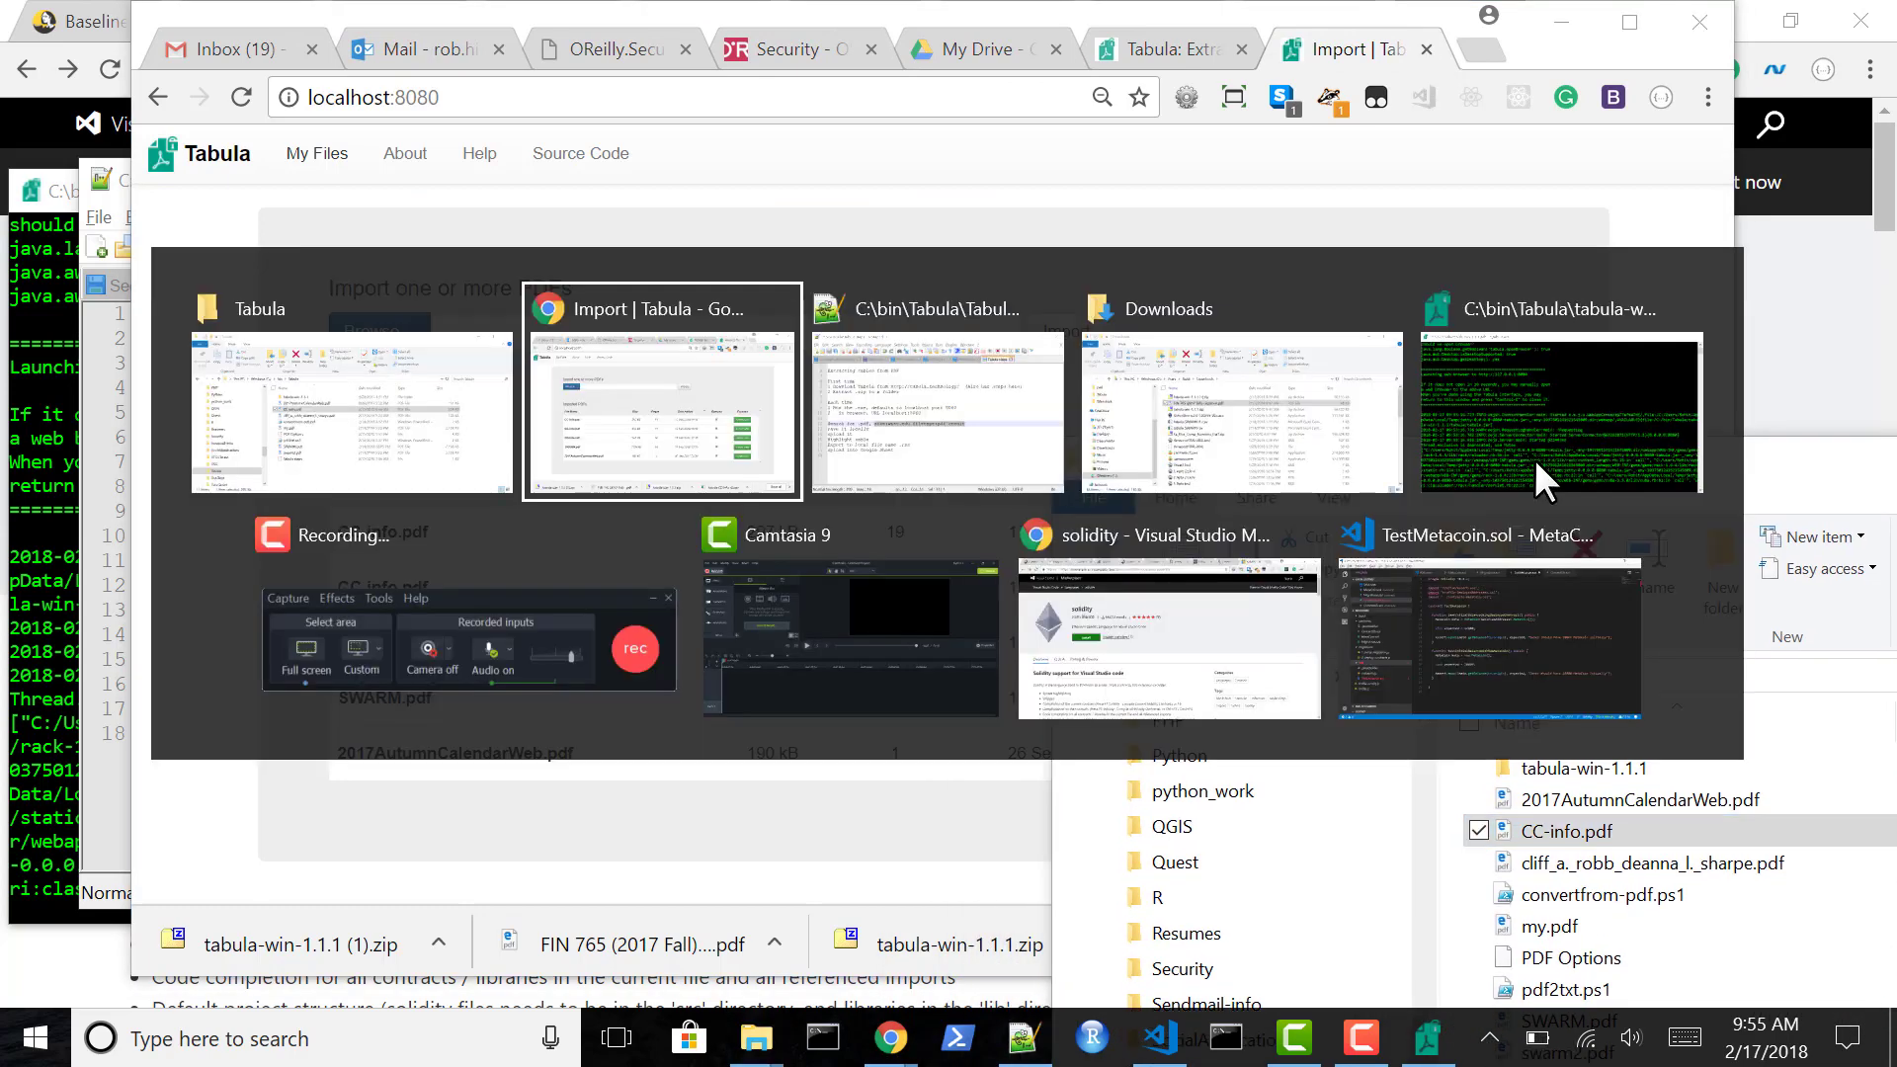
# Browse to CC-info.pdf and import it into Tabula, checking the server console during upload.
pyautogui.click(373, 336)
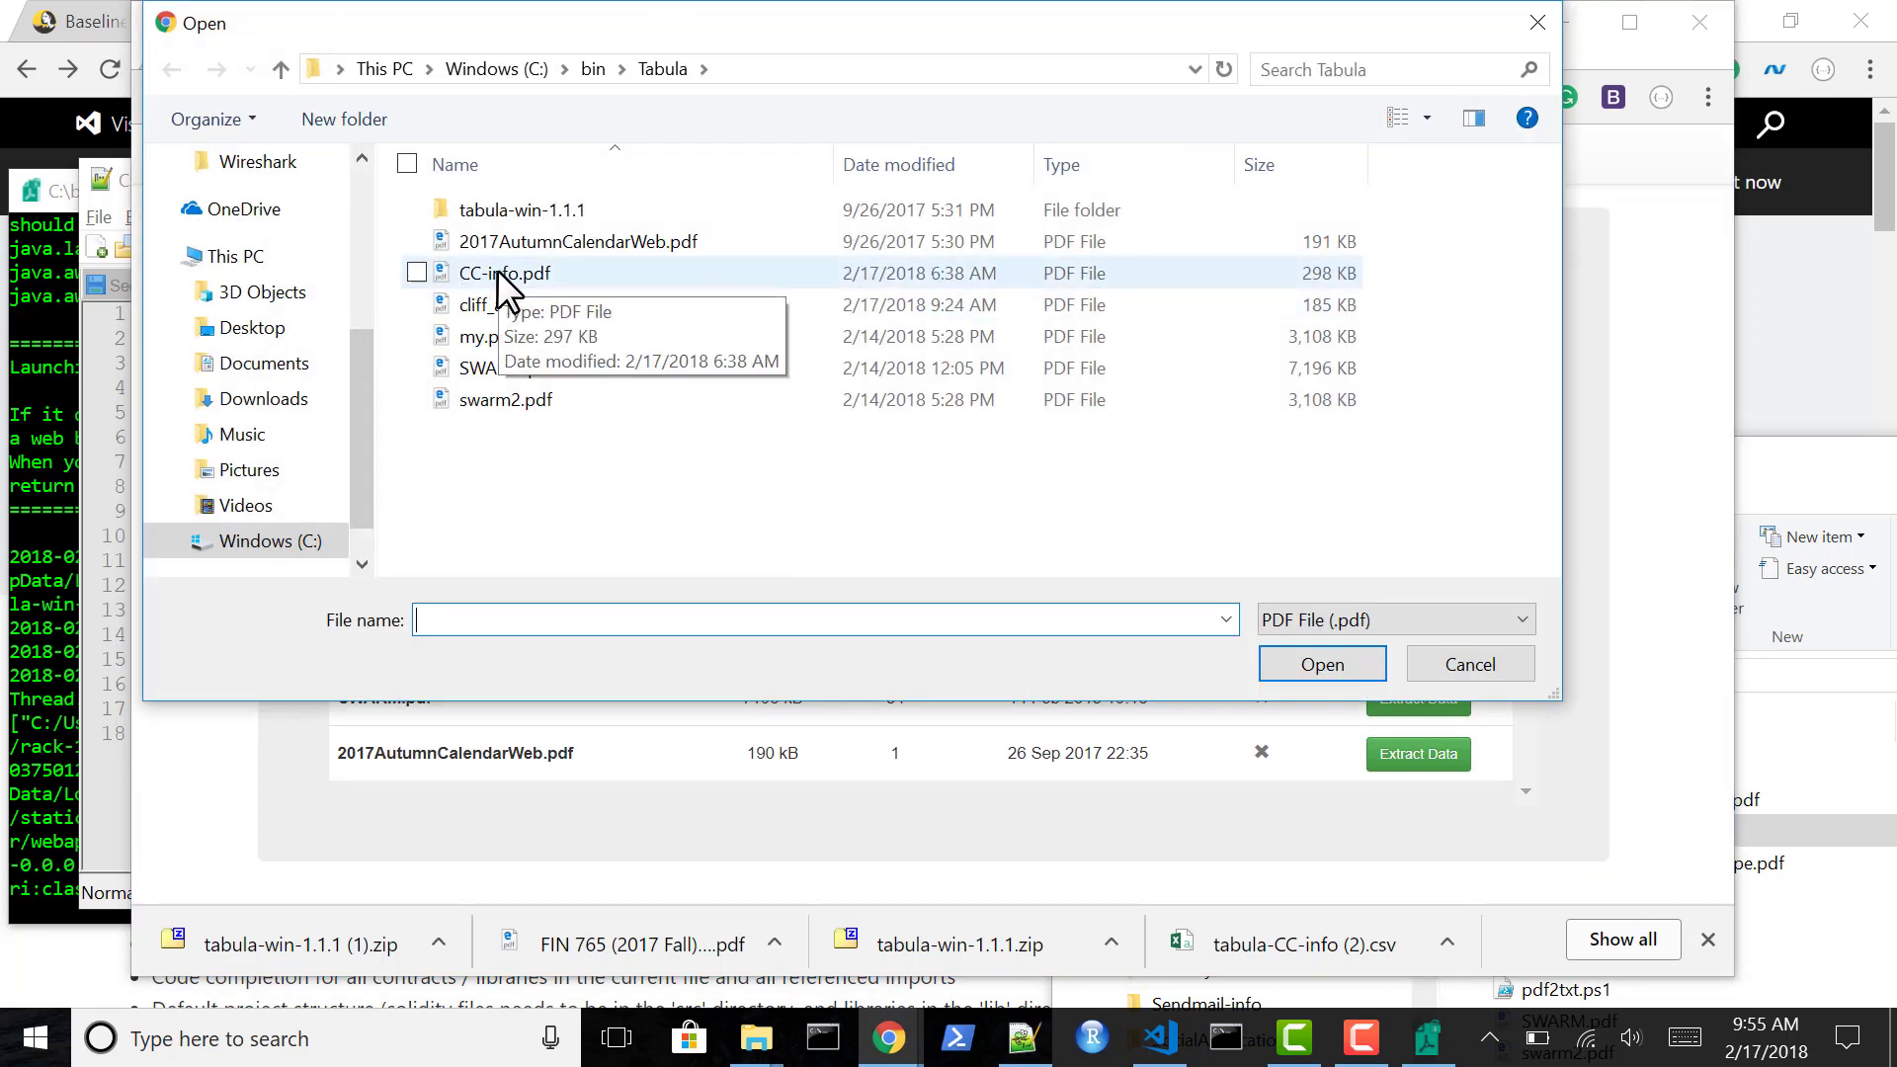
pyautogui.doubleClick(495, 270)
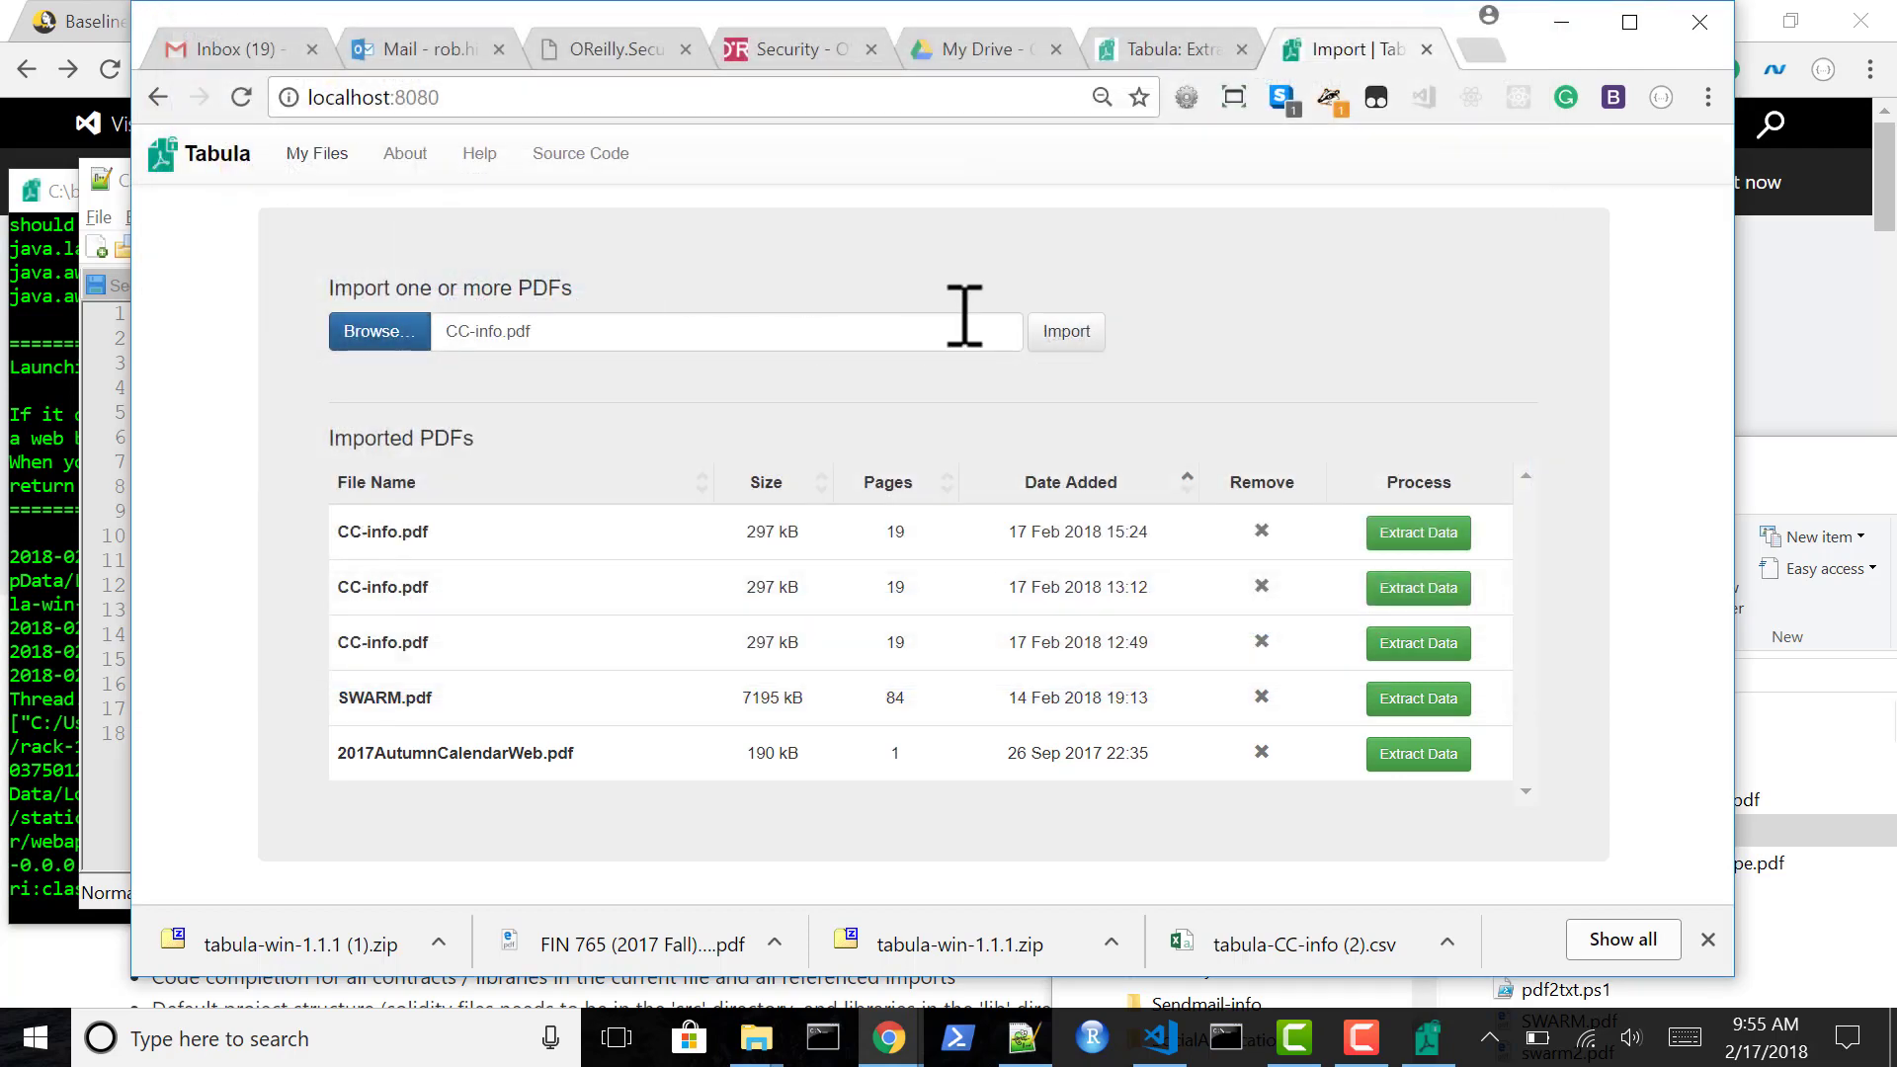
pyautogui.click(1064, 341)
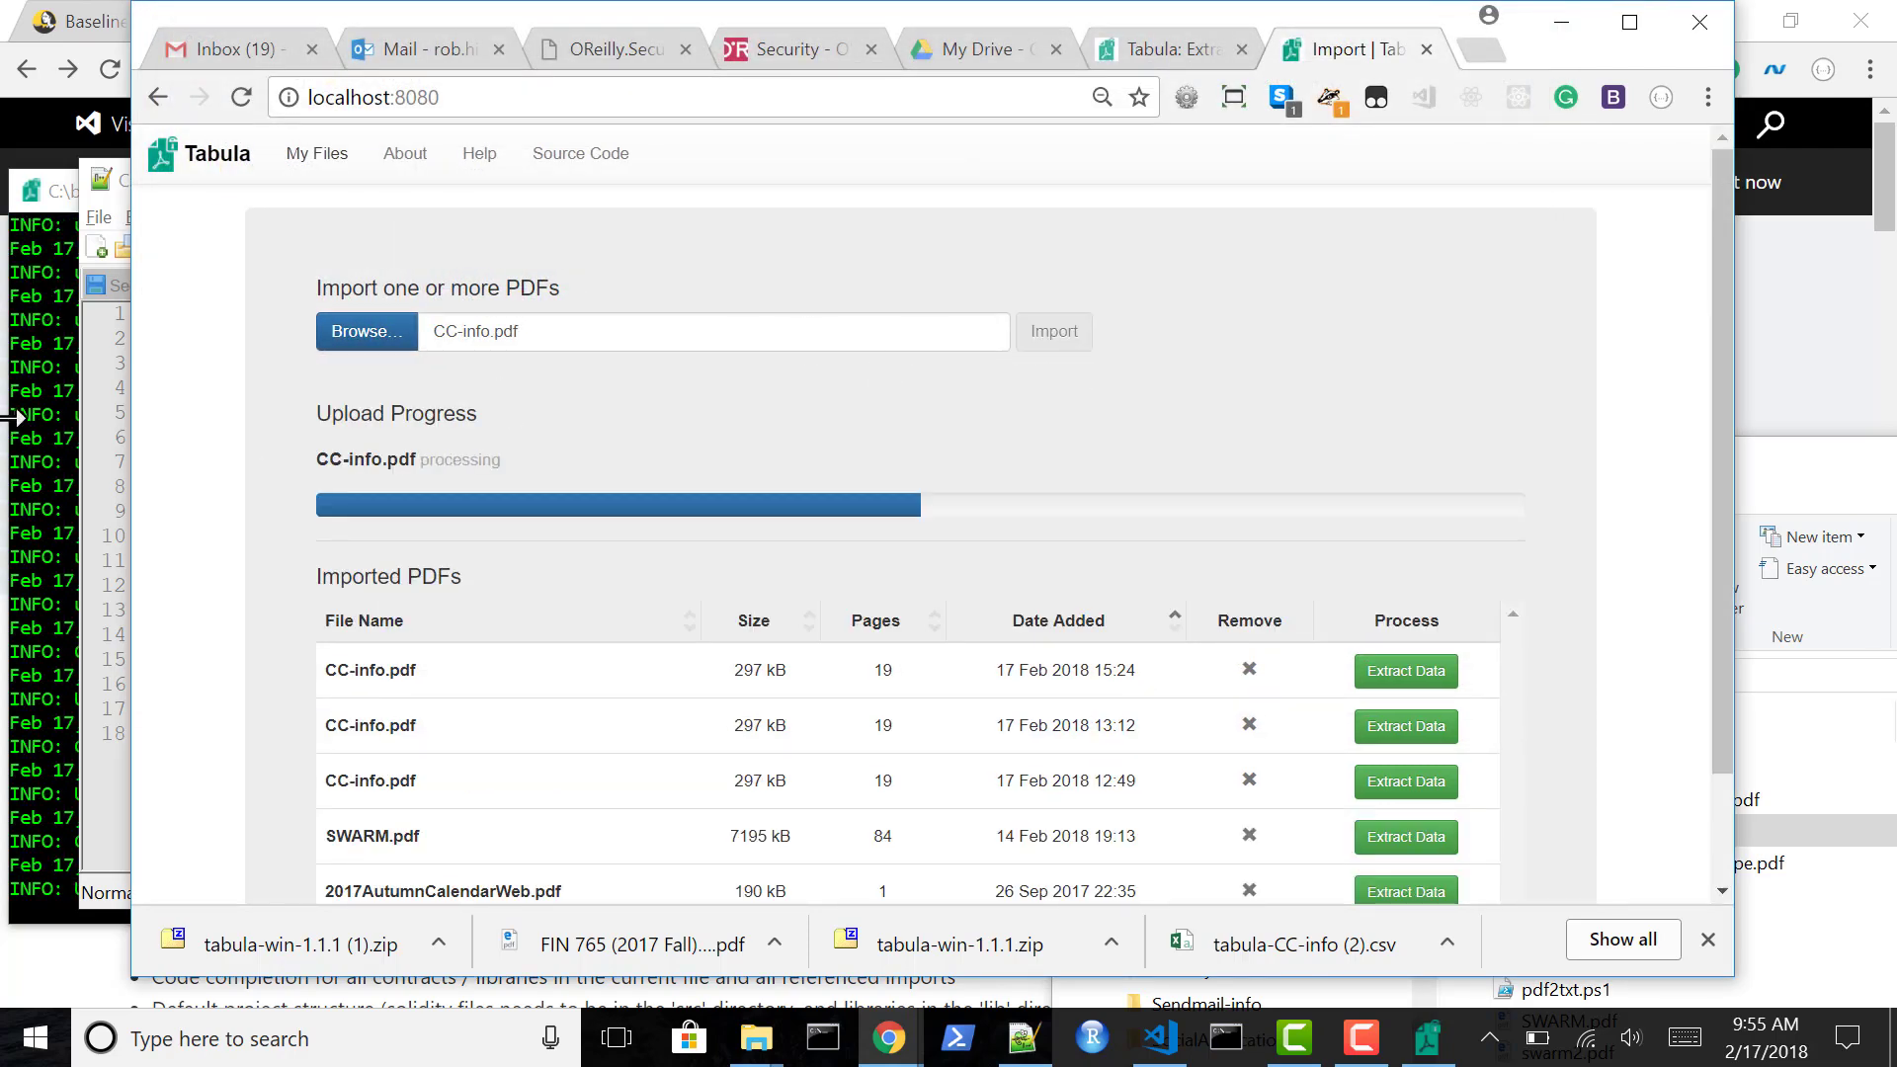
pyautogui.click(51, 192)
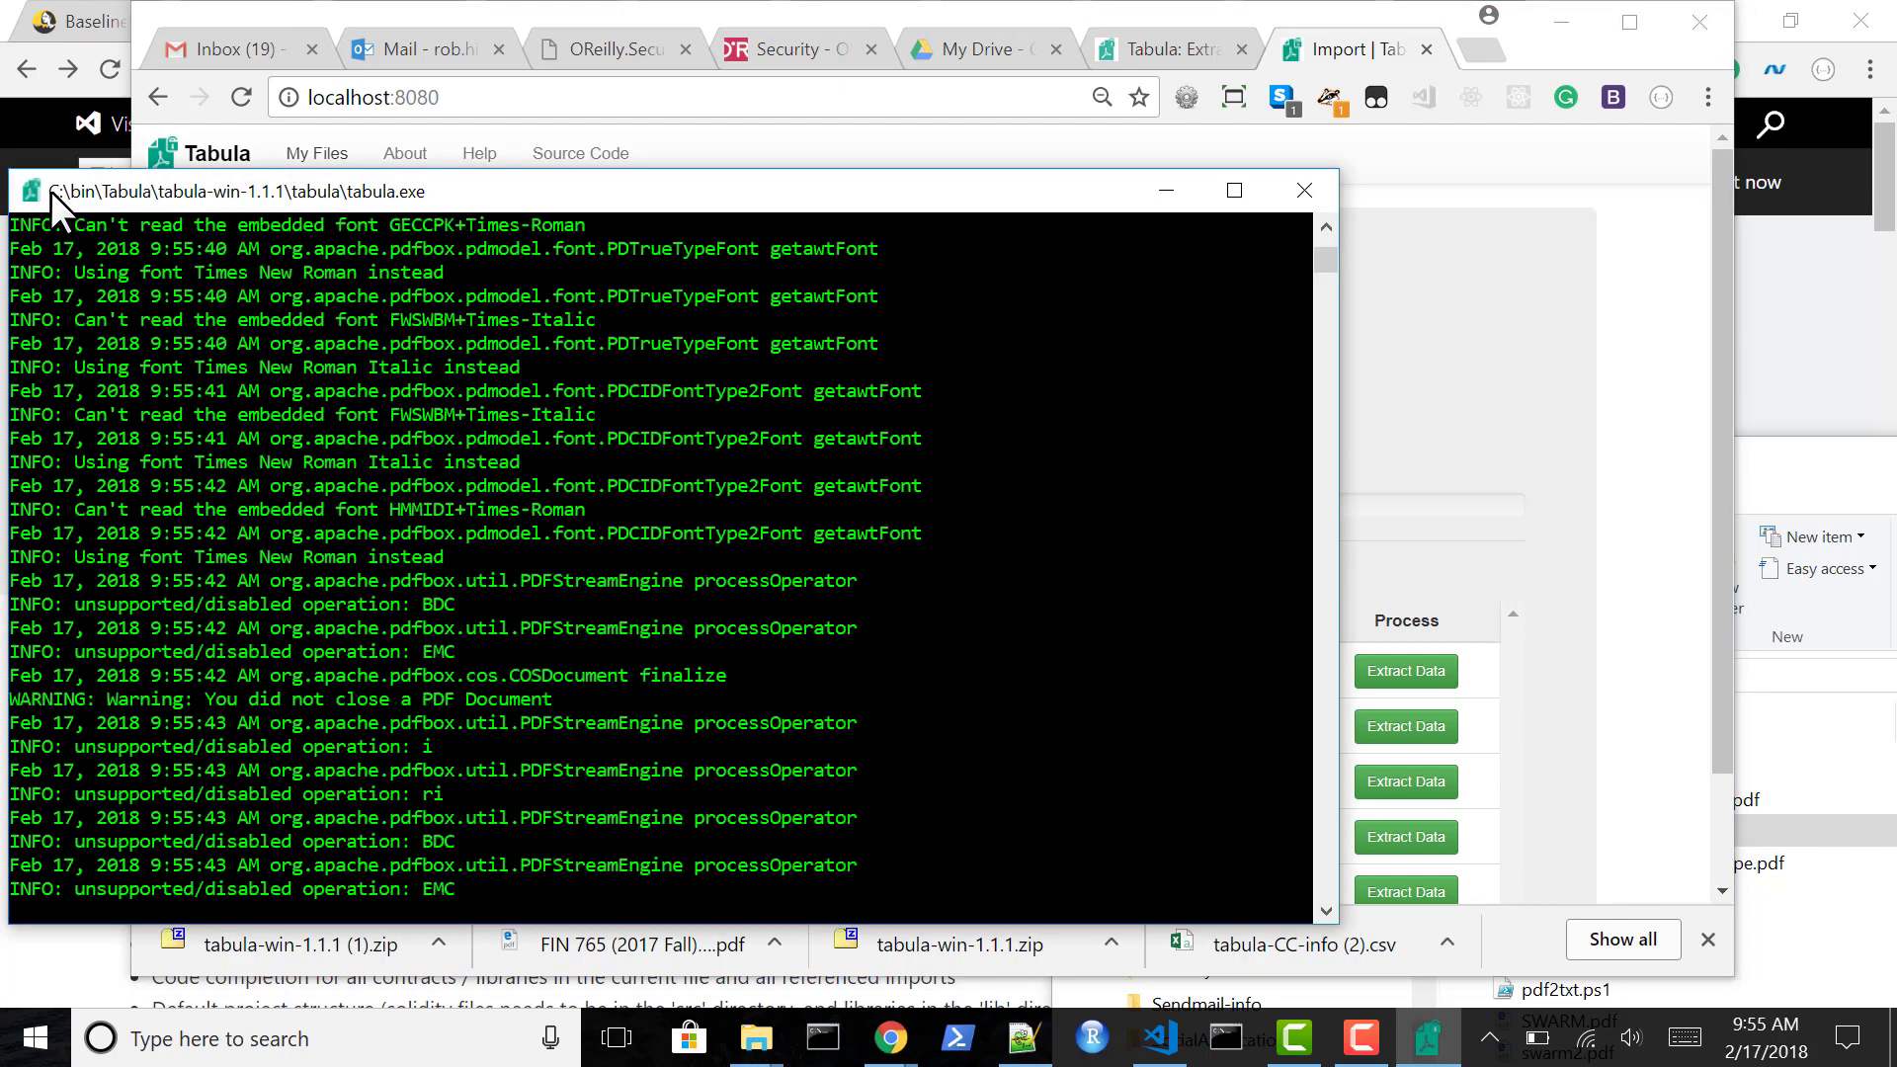
pyautogui.hotkey('alt', 'Tab')
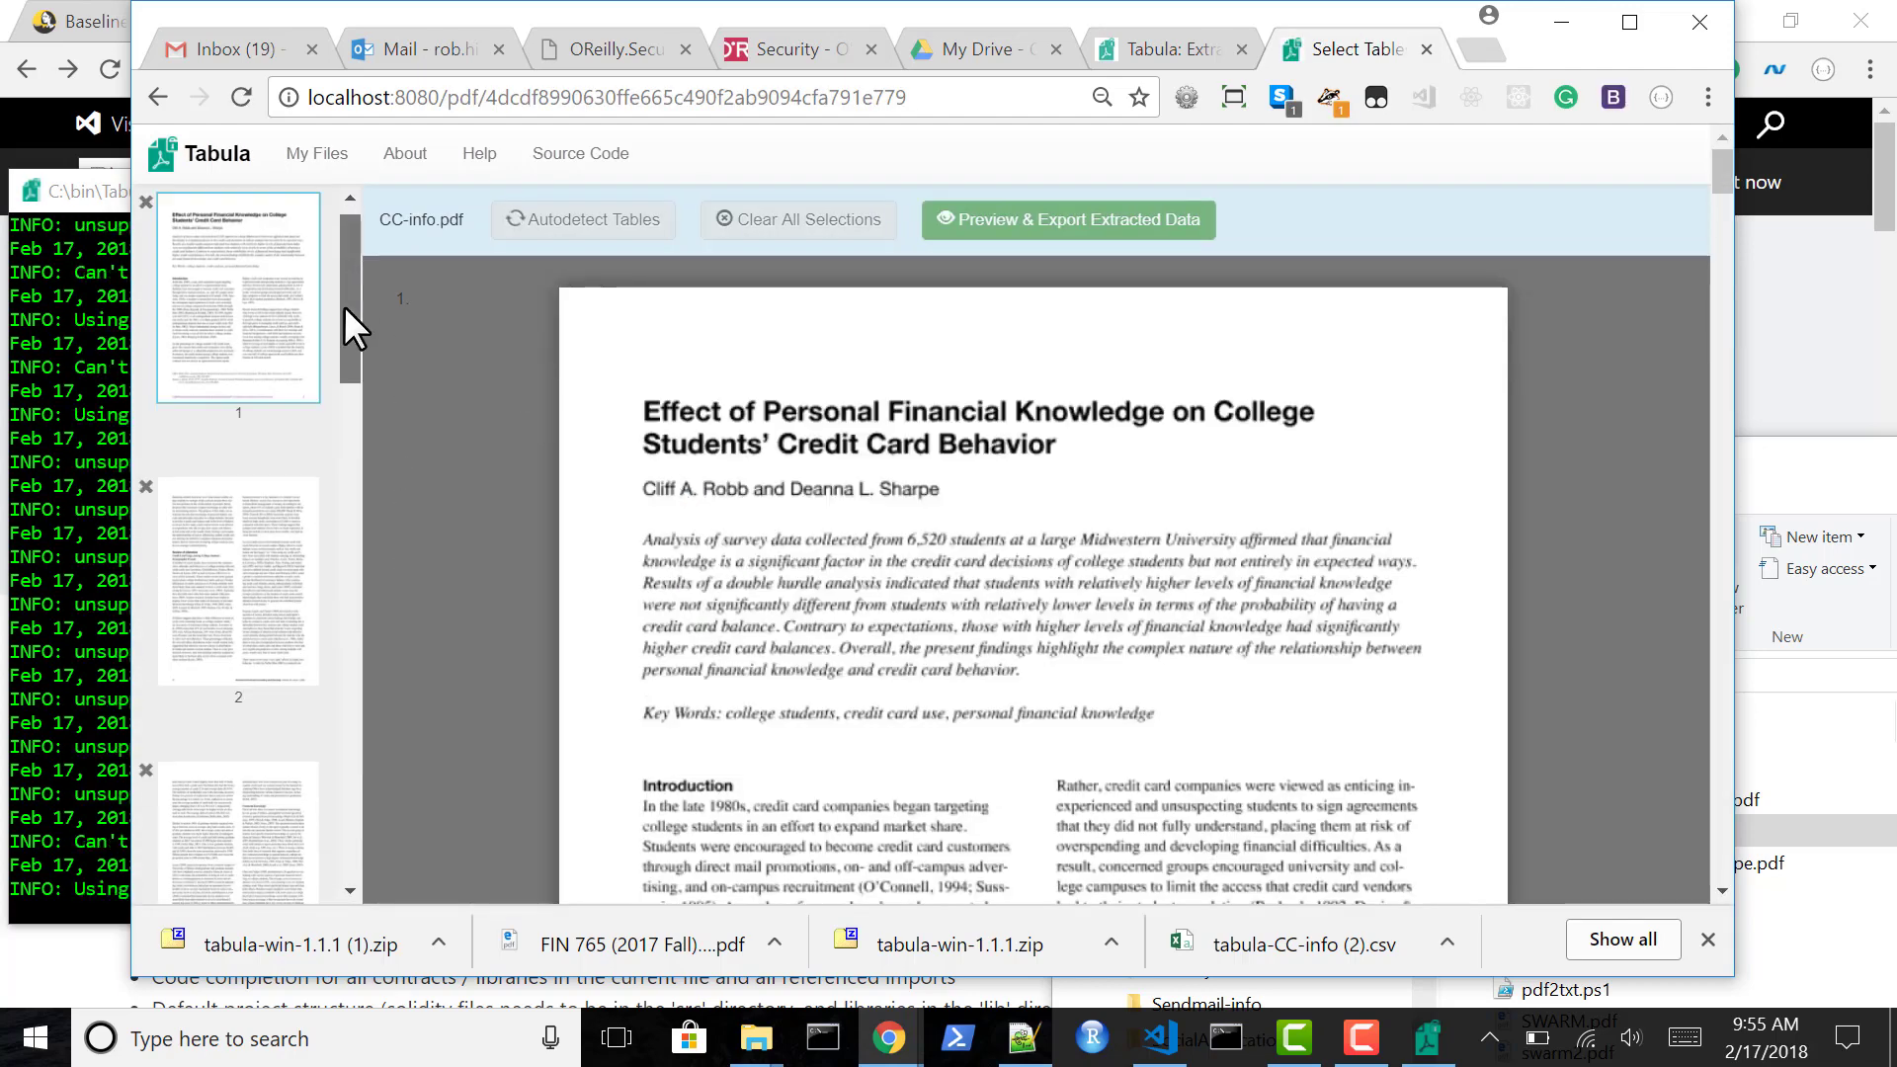
# Select the page 9 regression table down to the Sigma row and preview its extracted data.
pyautogui.moveTo(342, 318); pyautogui.dragTo(316, 632)
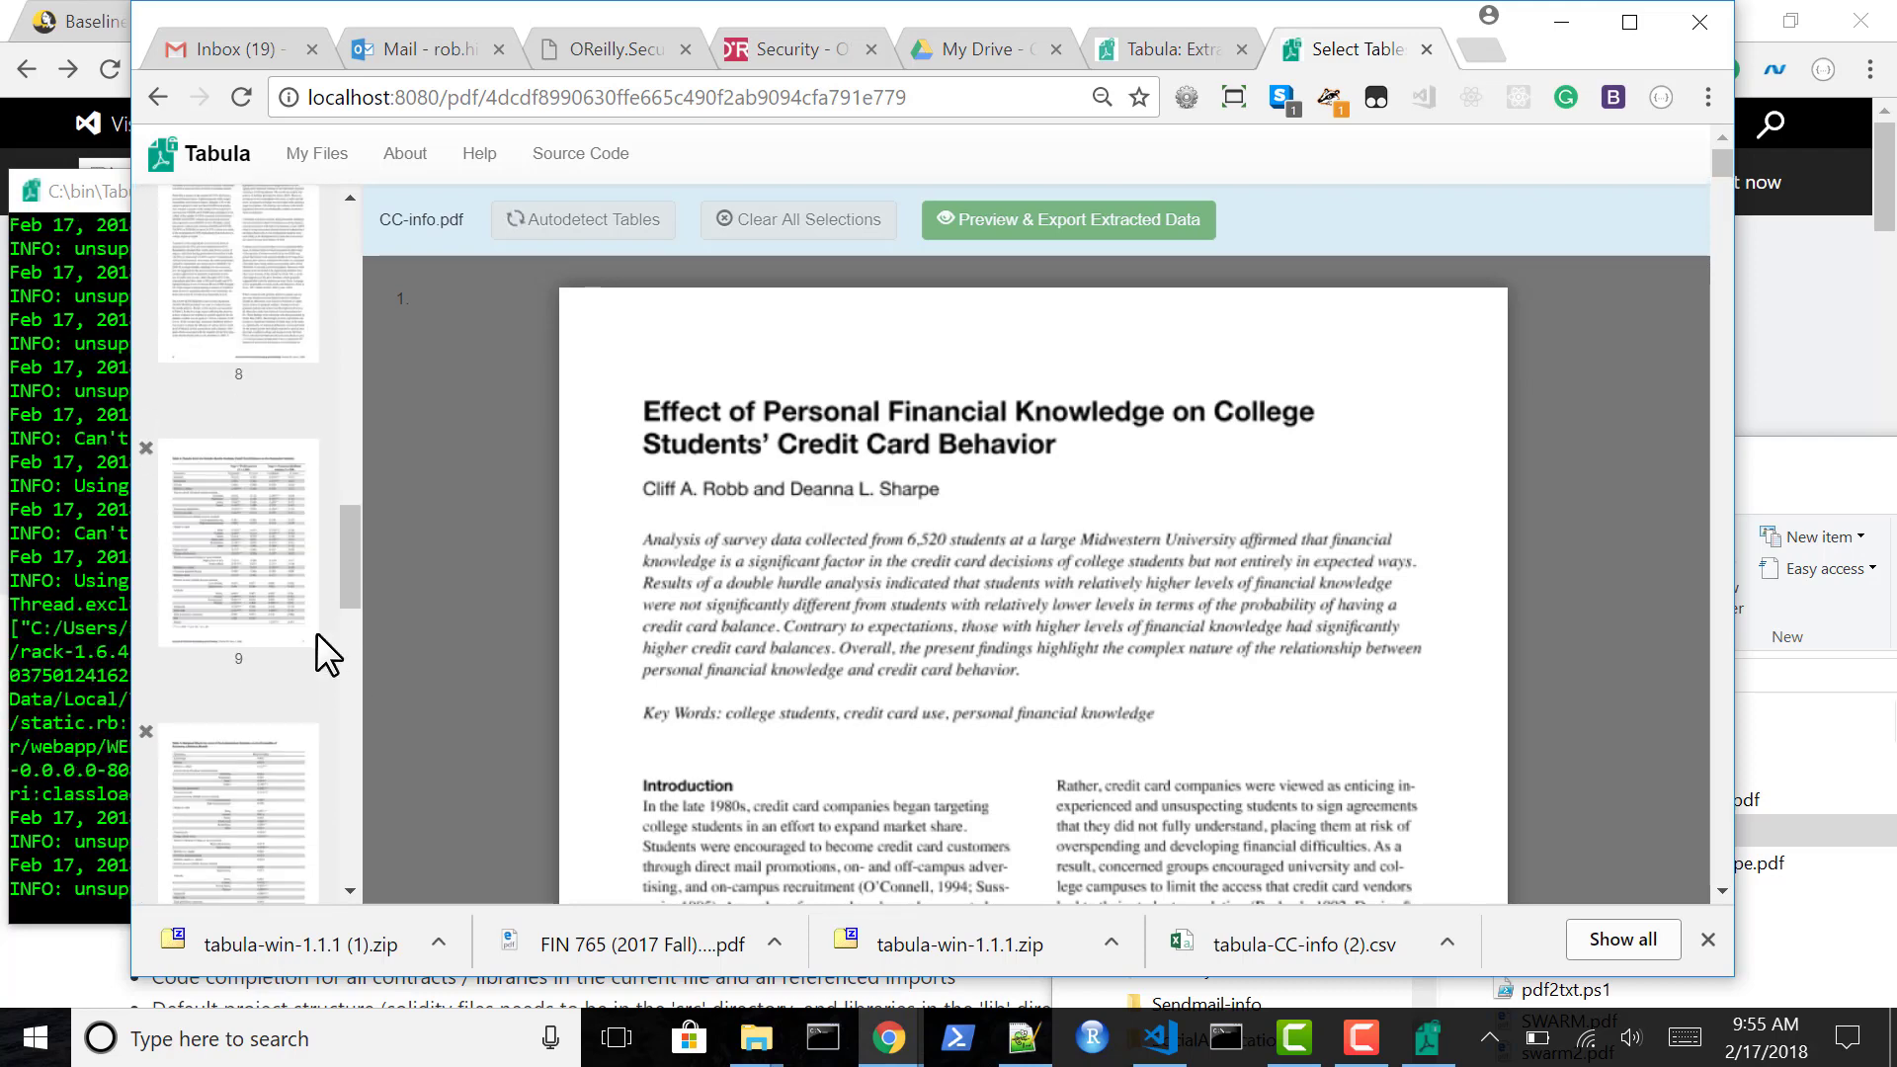
pyautogui.click(257, 575)
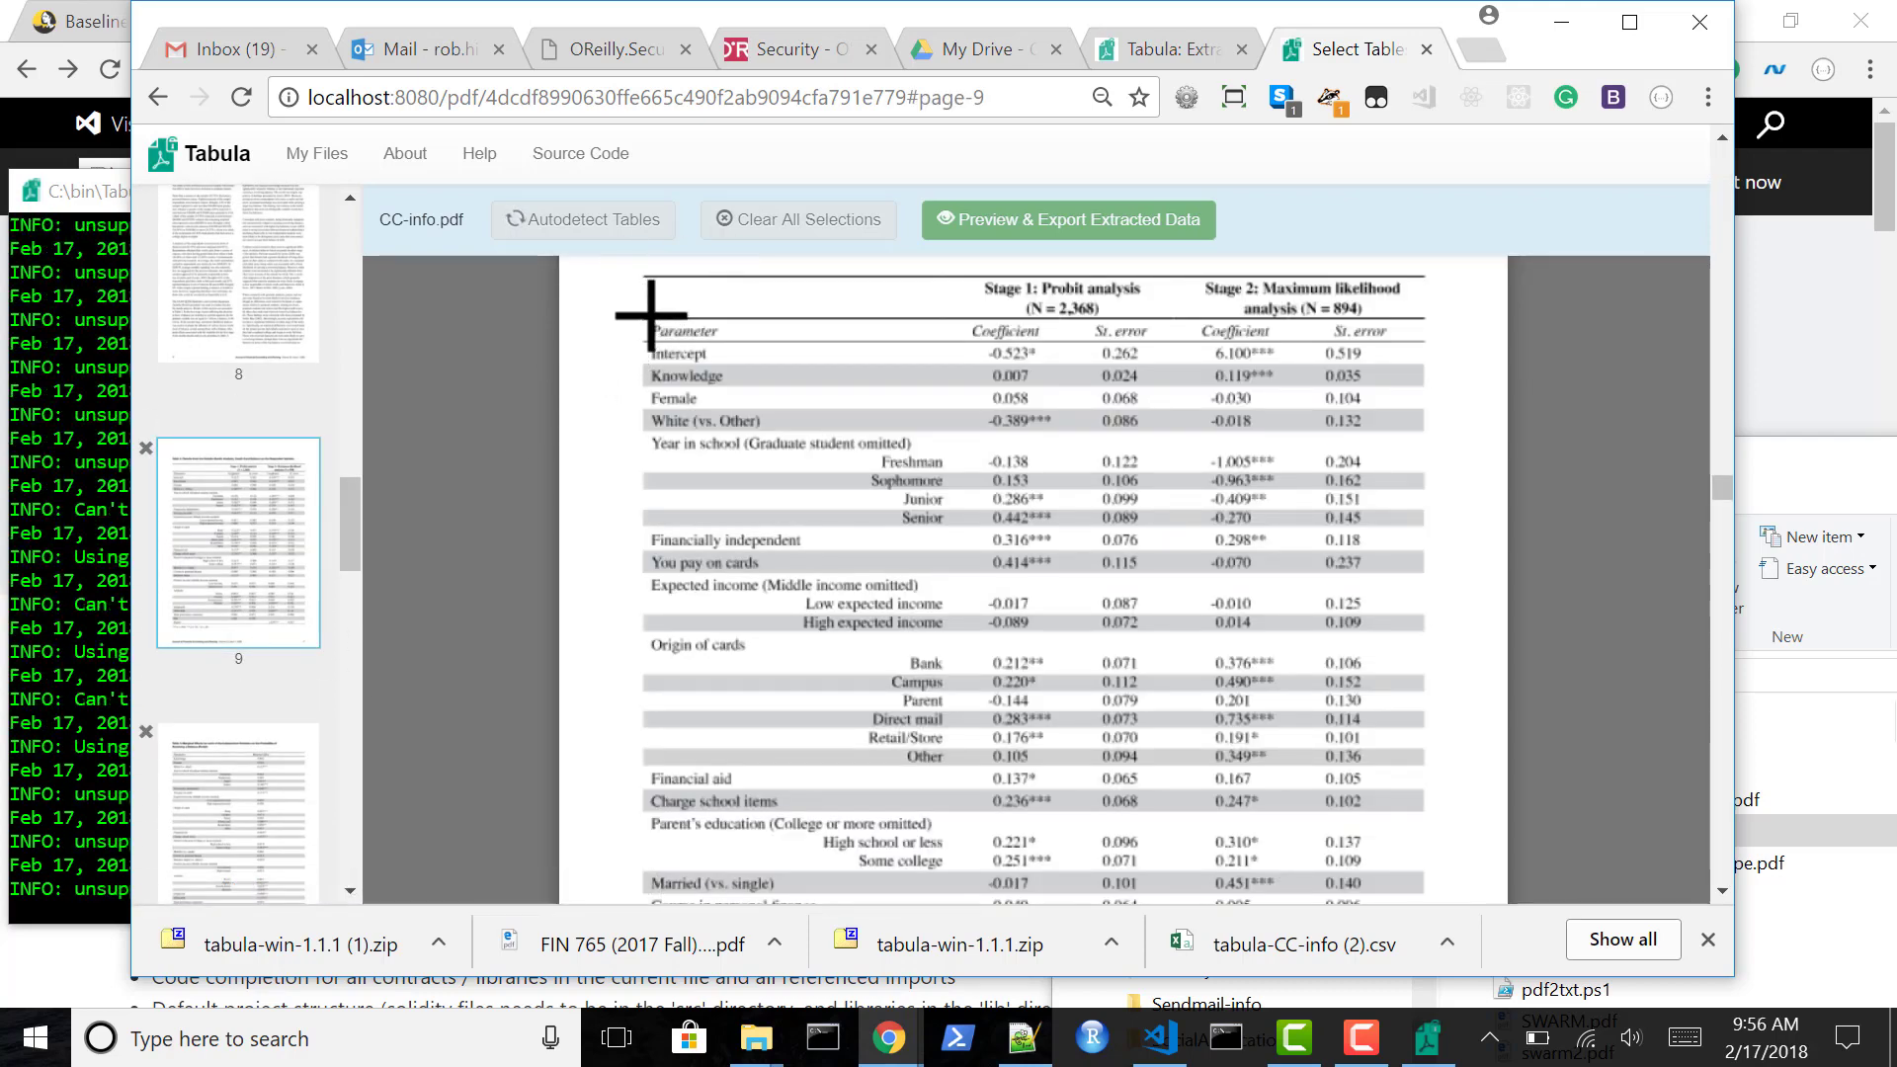
pyautogui.moveTo(646, 317)
pyautogui.mouseDown()
pyautogui.moveTo(783, 419)
pyautogui.moveTo(1202, 626)
pyautogui.moveTo(1258, 898)
pyautogui.moveTo(1518, 921)
pyautogui.mouseUp()
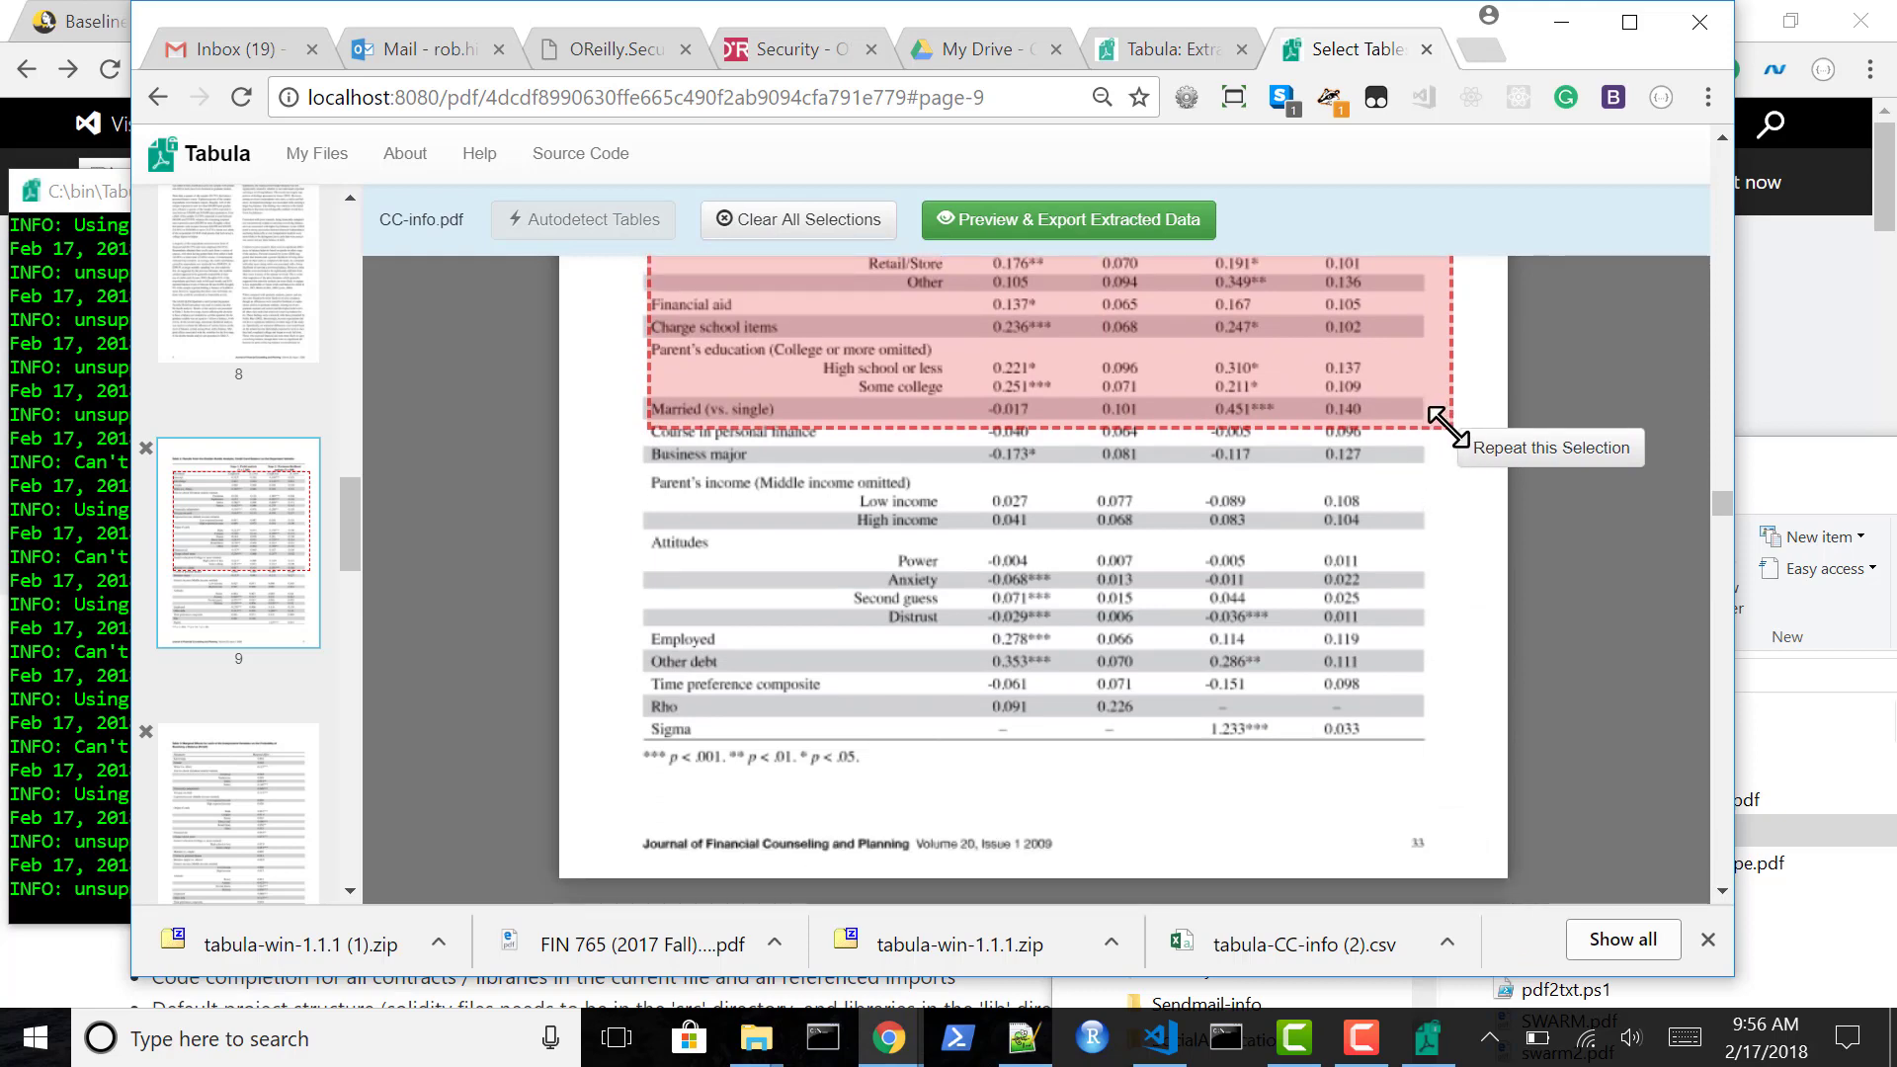
pyautogui.moveTo(1448, 426); pyautogui.dragTo(1438, 741)
pyautogui.click(1042, 227)
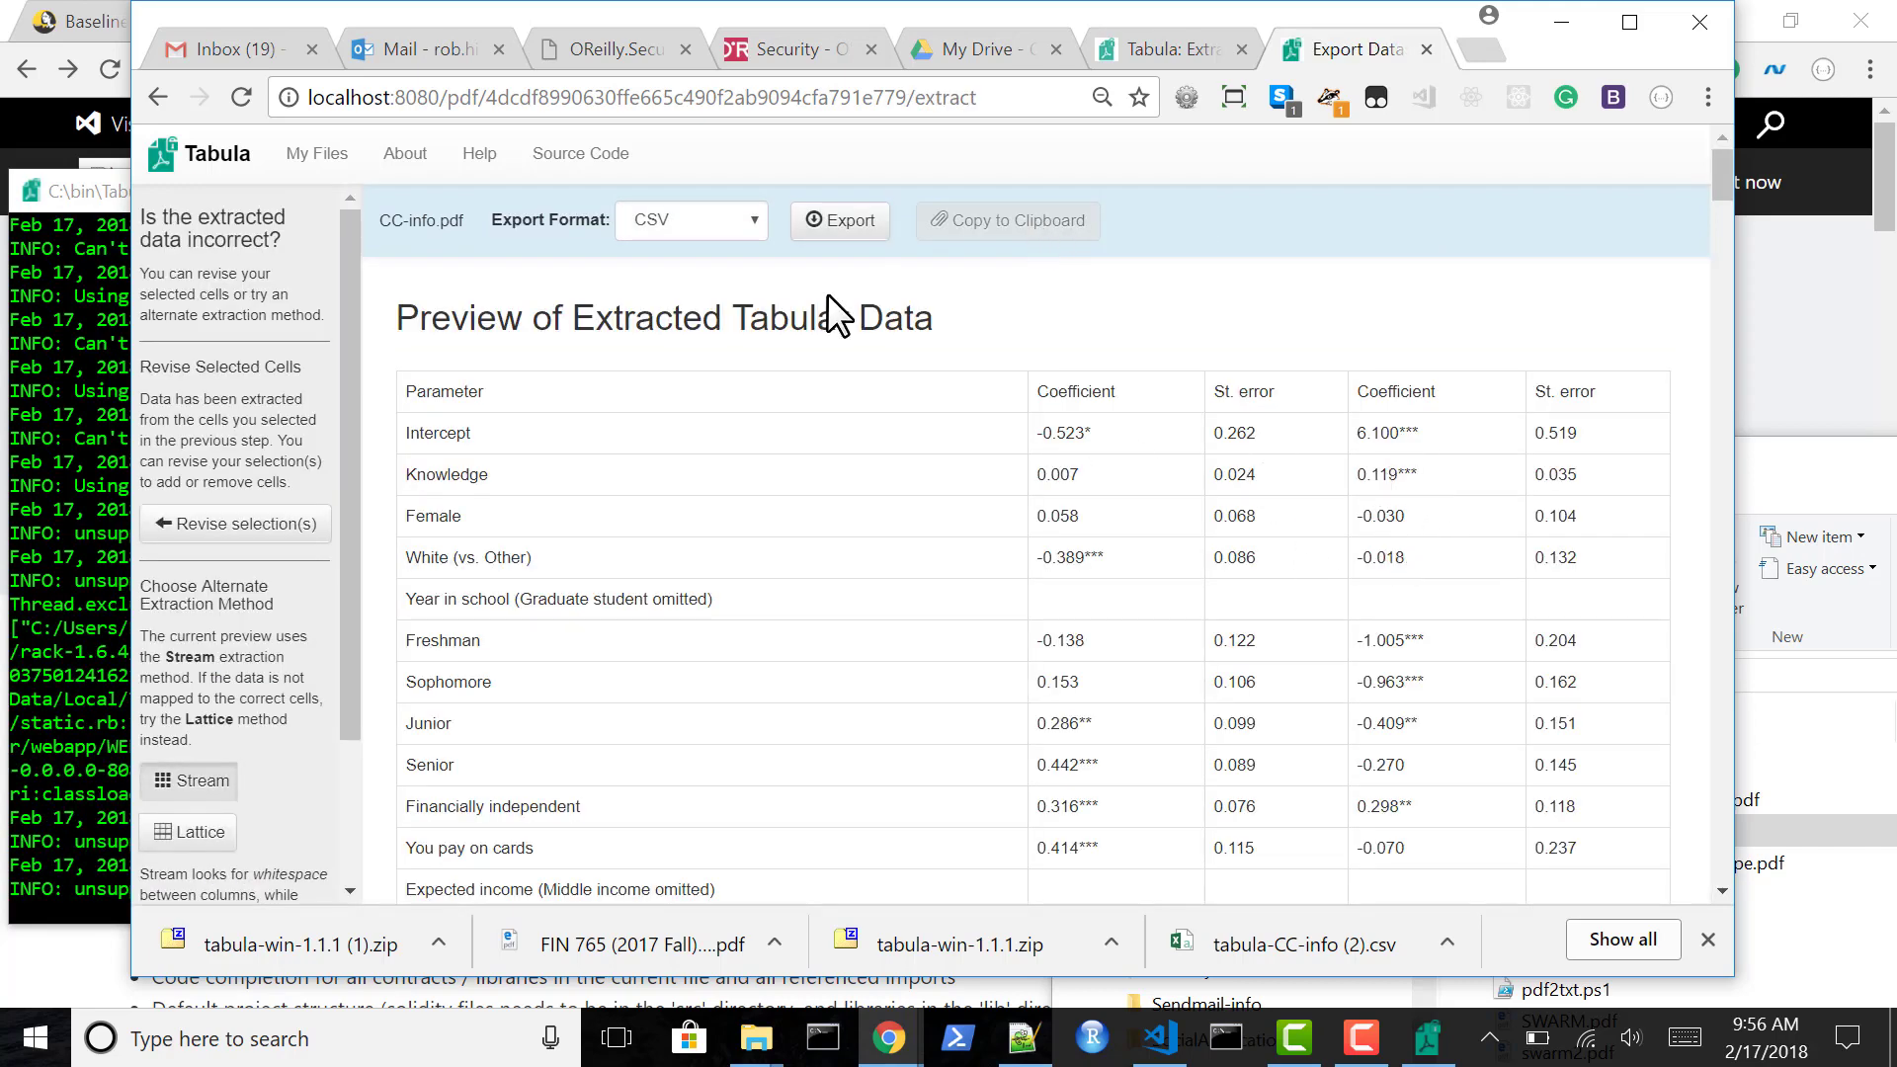
# Export the extracted table as CSV and confirm tabula-CC-info.csv is in Downloads.
pyautogui.click(831, 226)
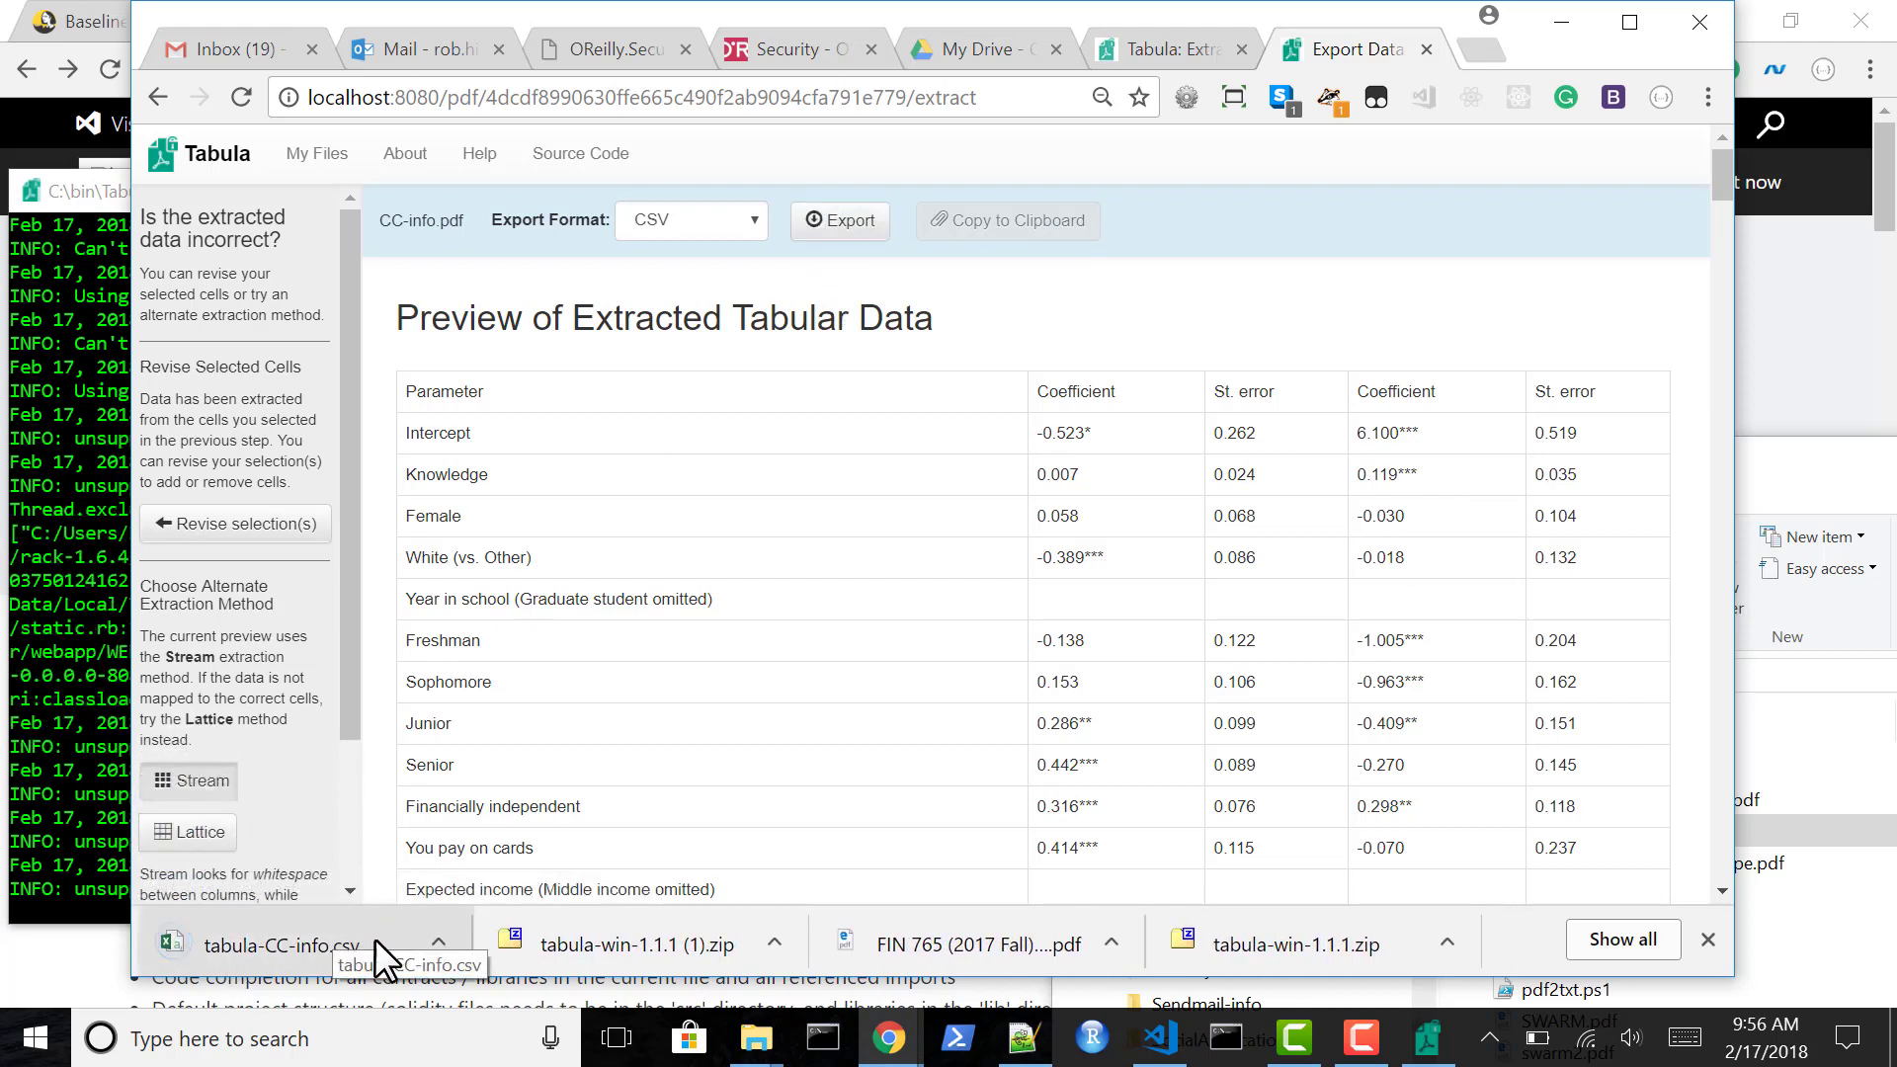
pyautogui.hotkey('alt', 'Tab')
pyautogui.hotkey('alt', 'Tab')
pyautogui.hotkey('alt', 'Tab')
pyautogui.hotkey('alt', 'Tab')
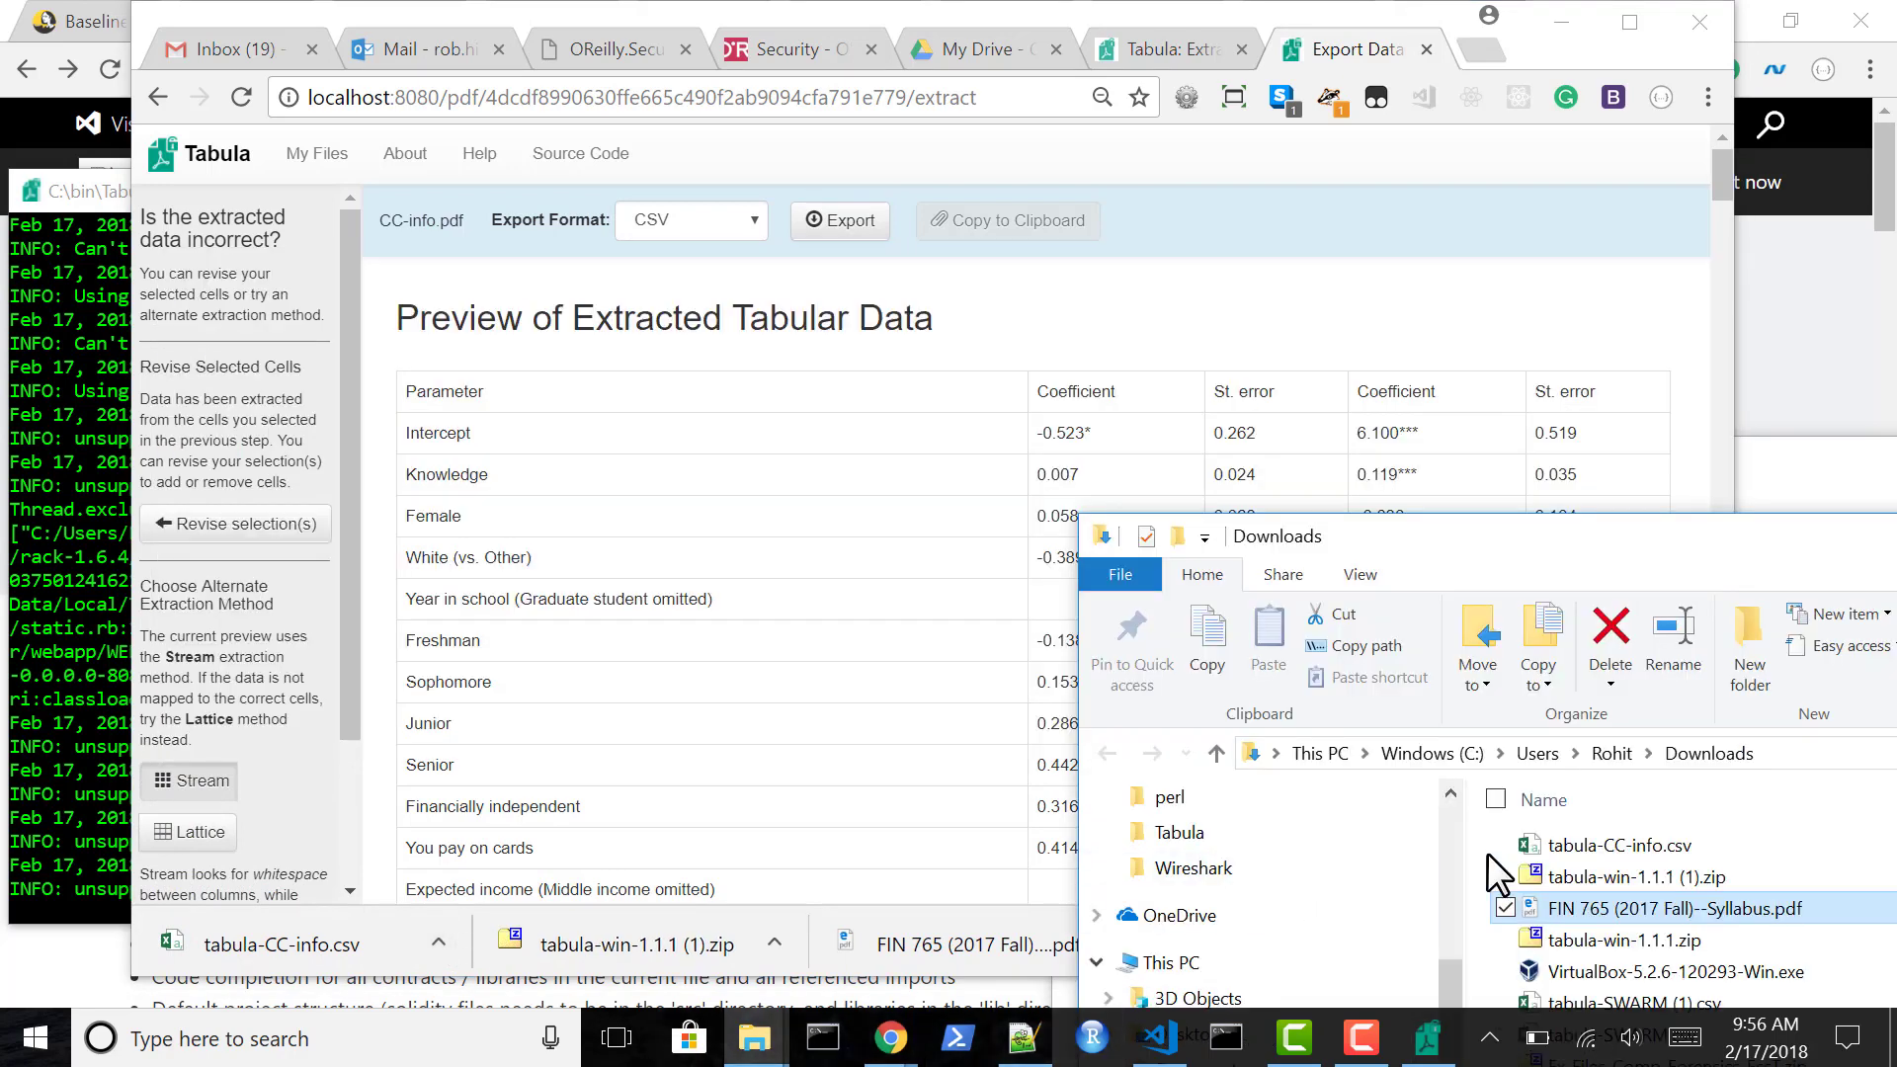
pyautogui.click(1602, 839)
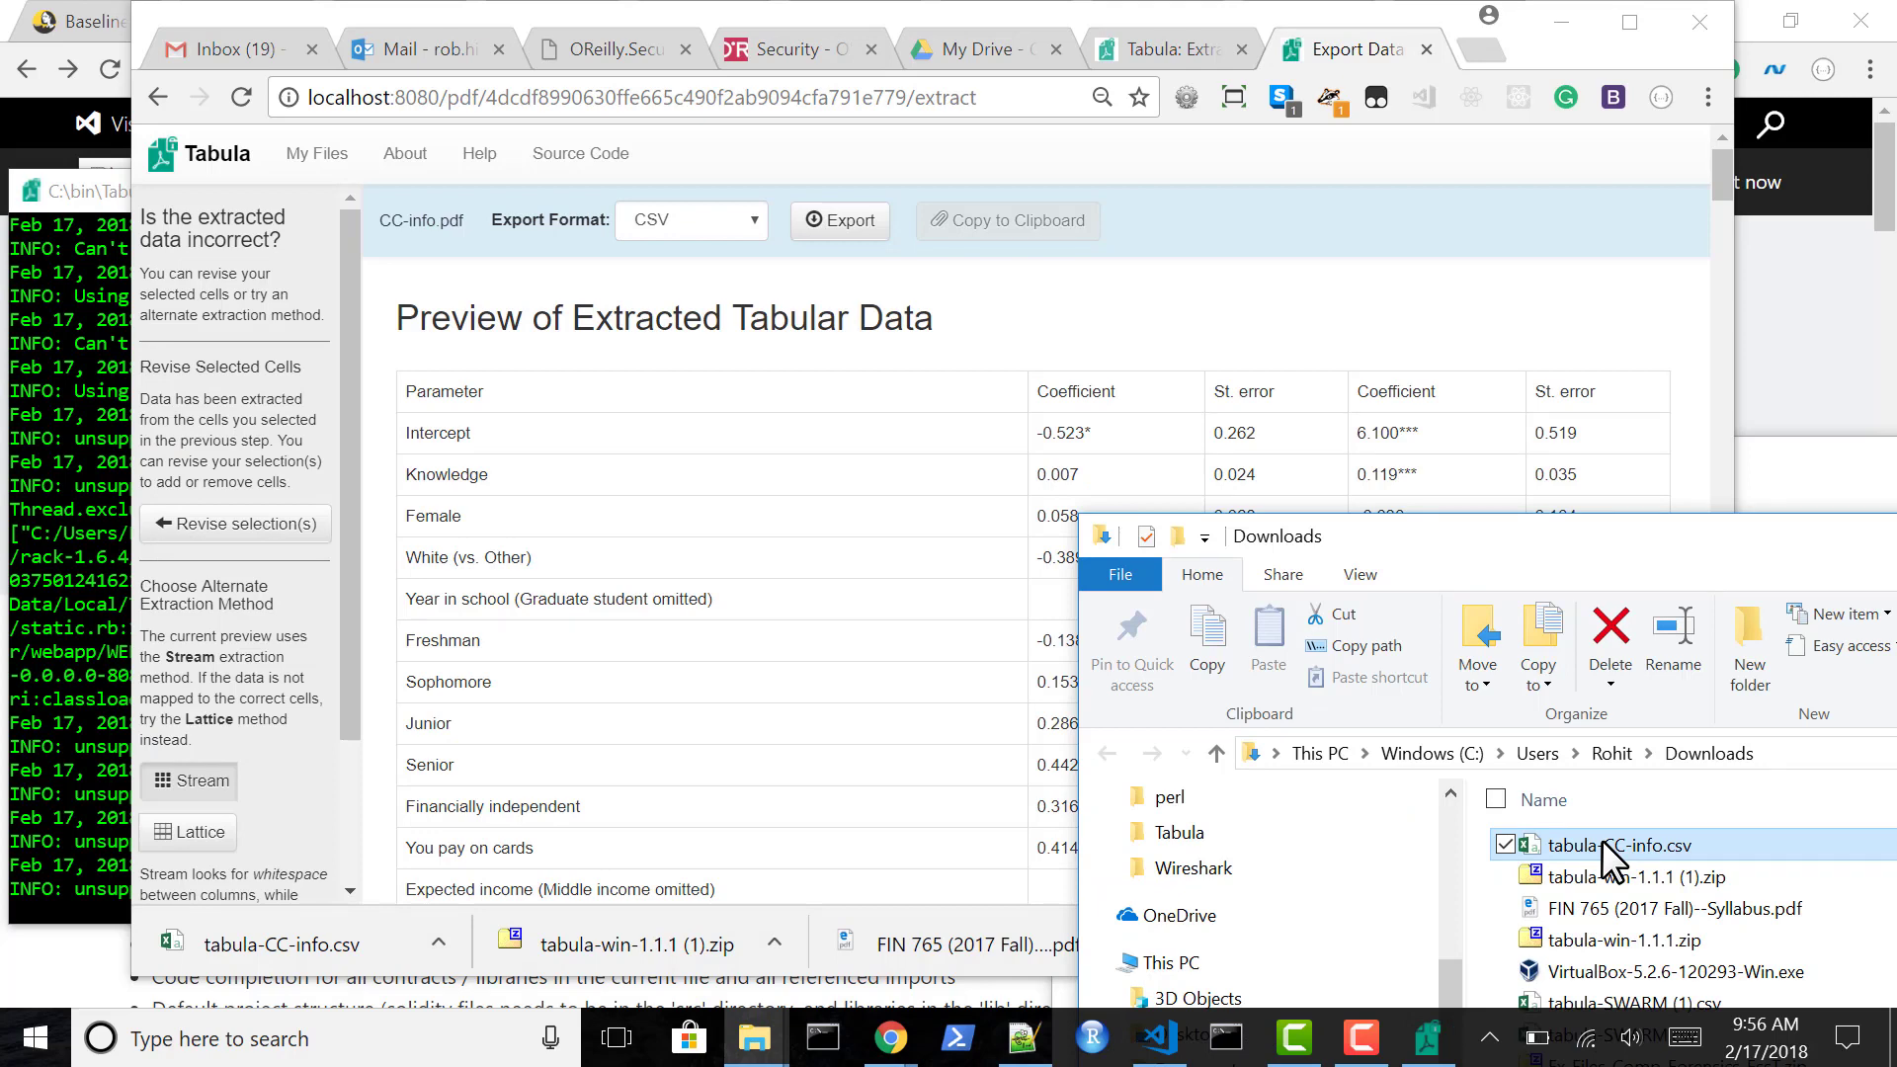
pyautogui.hotkey('alt', 'Tab')
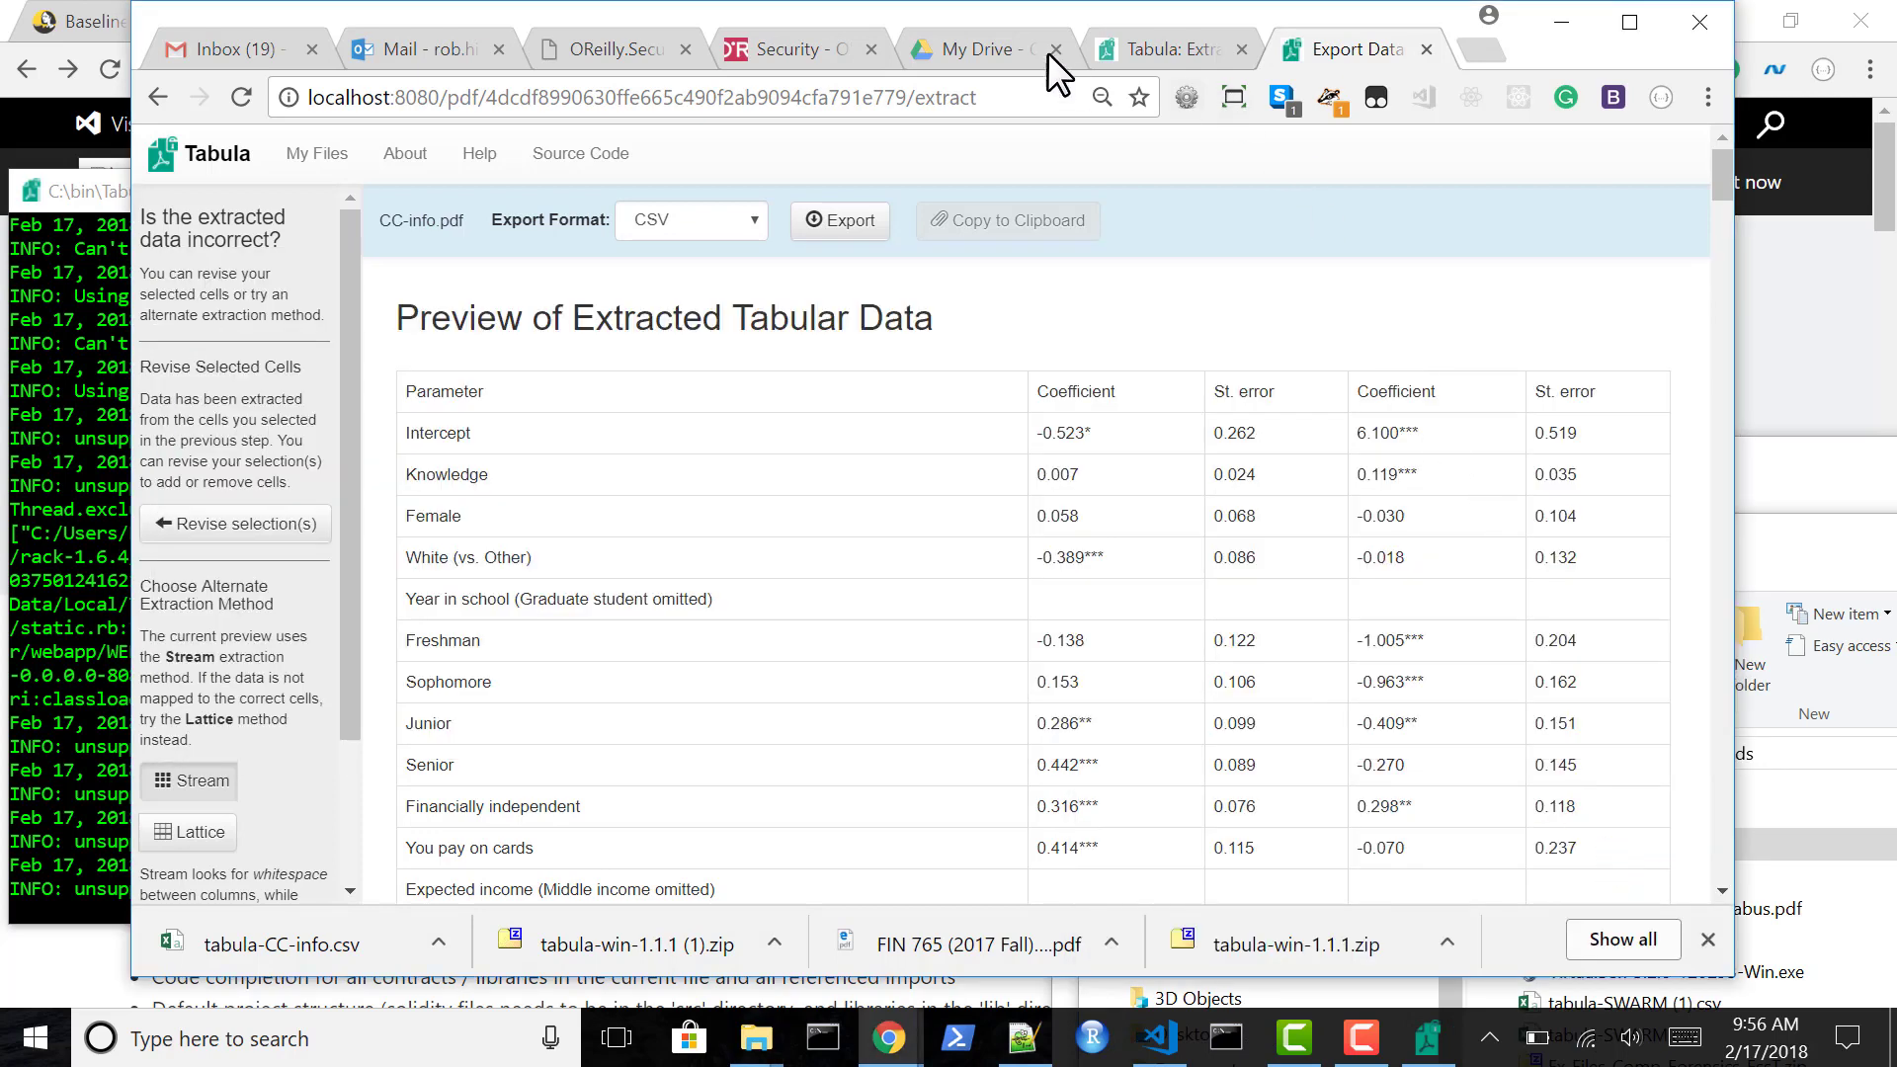
# In Google Drive's Tabula folder, create a new blank Google Sheets spreadsheet.
pyautogui.click(1025, 43)
pyautogui.doubleClick(631, 504)
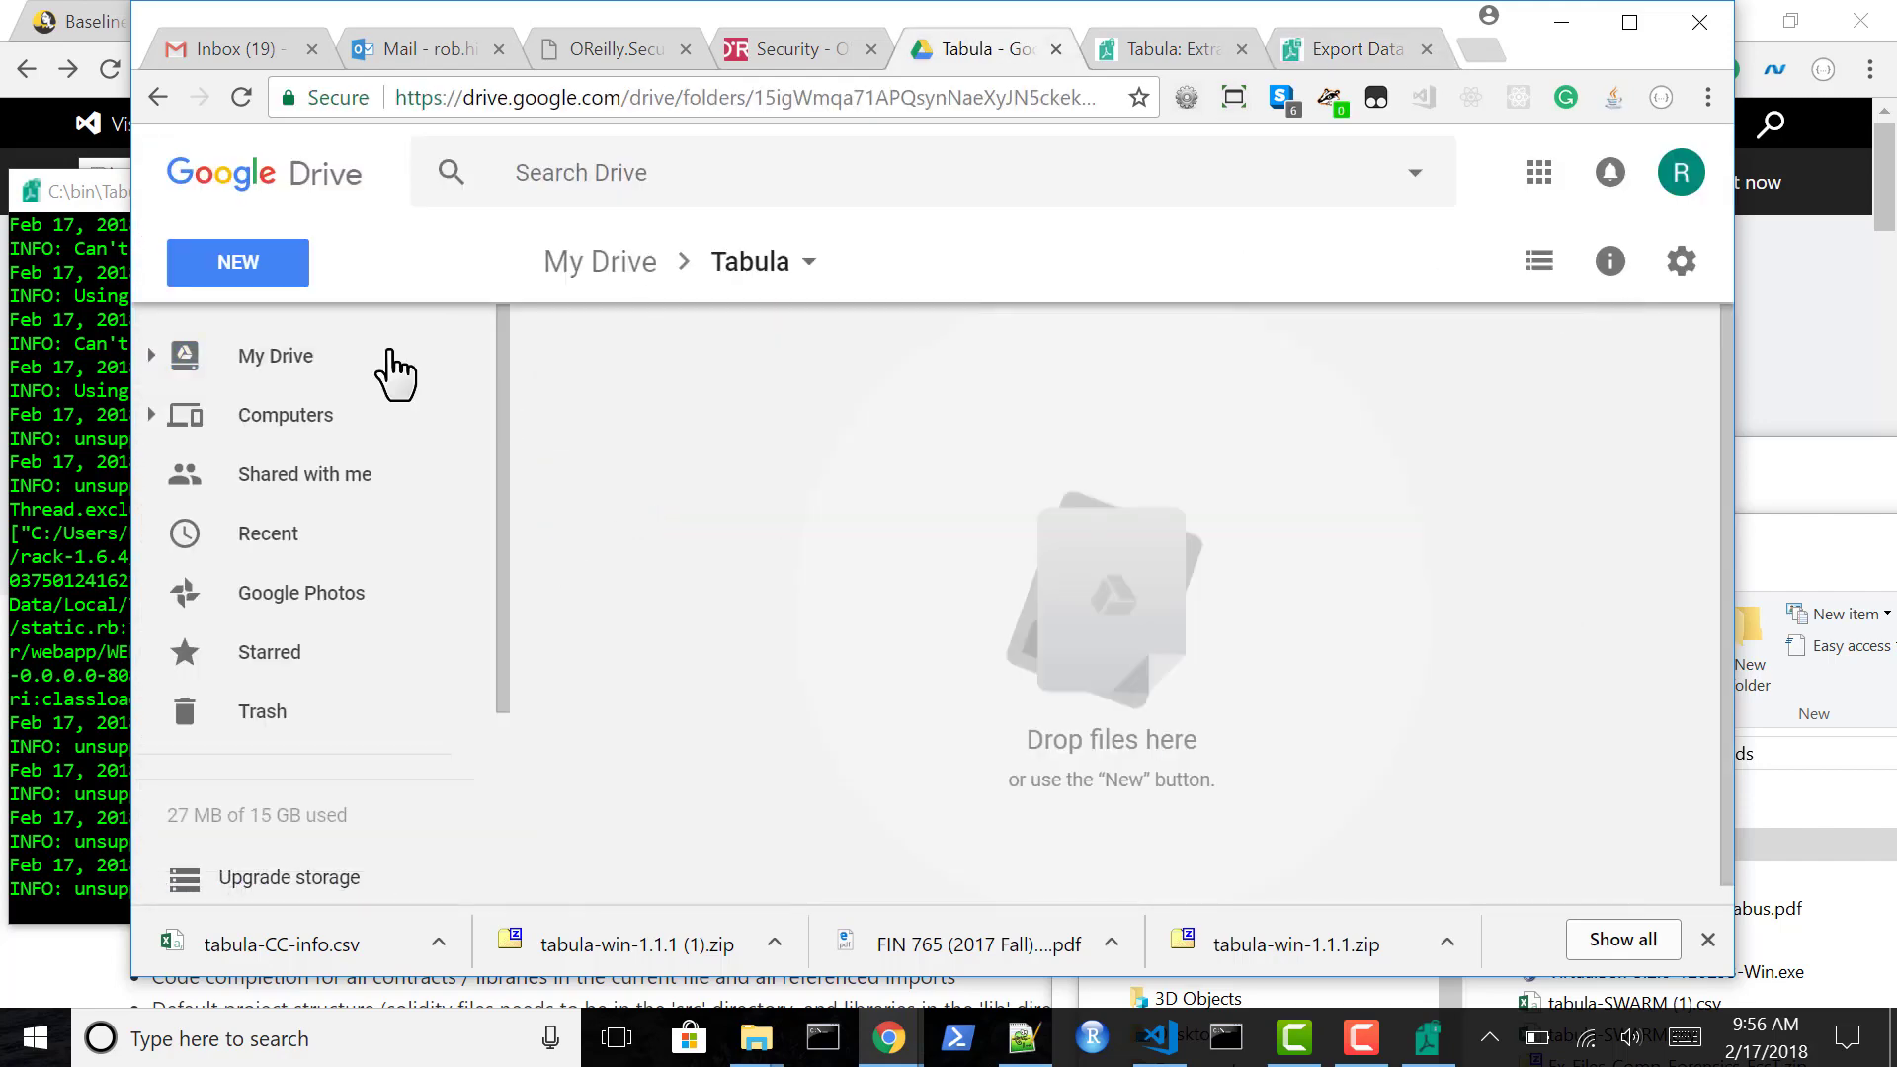
pyautogui.click(247, 268)
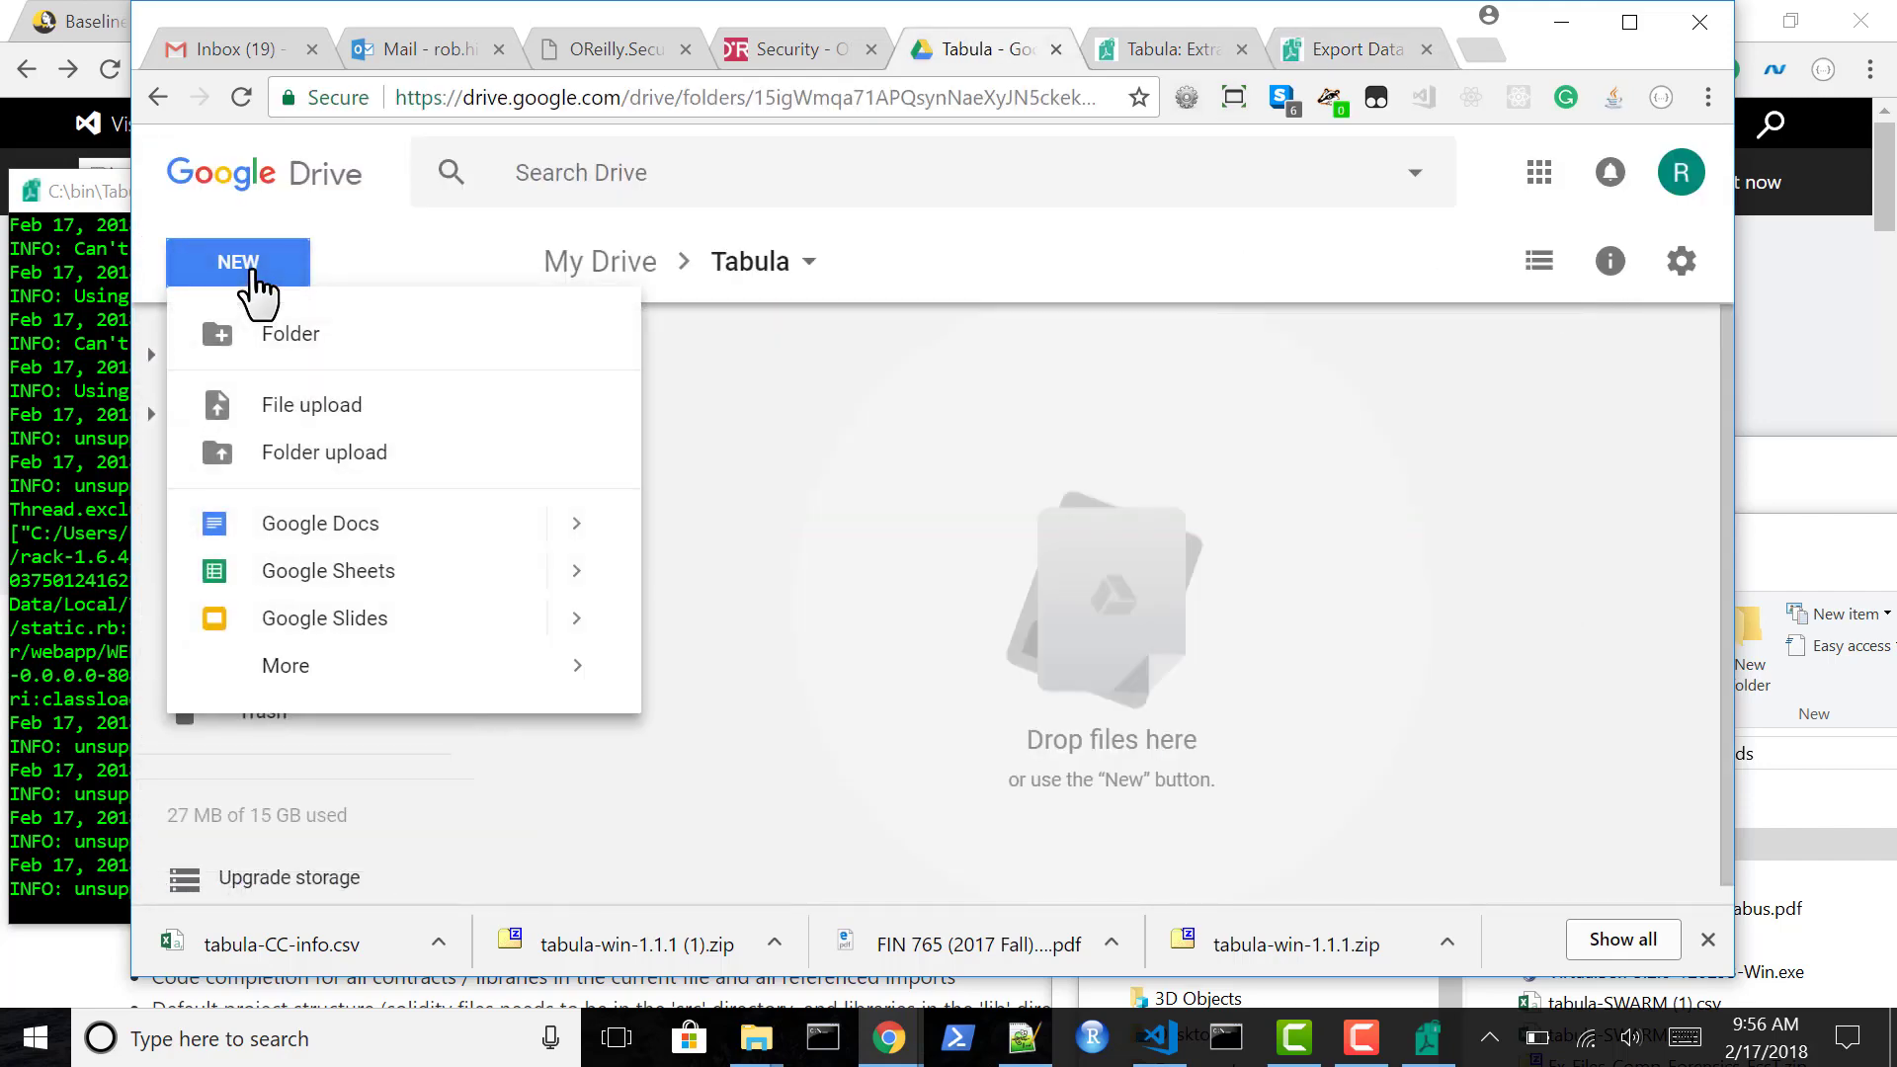
pyautogui.click(437, 587)
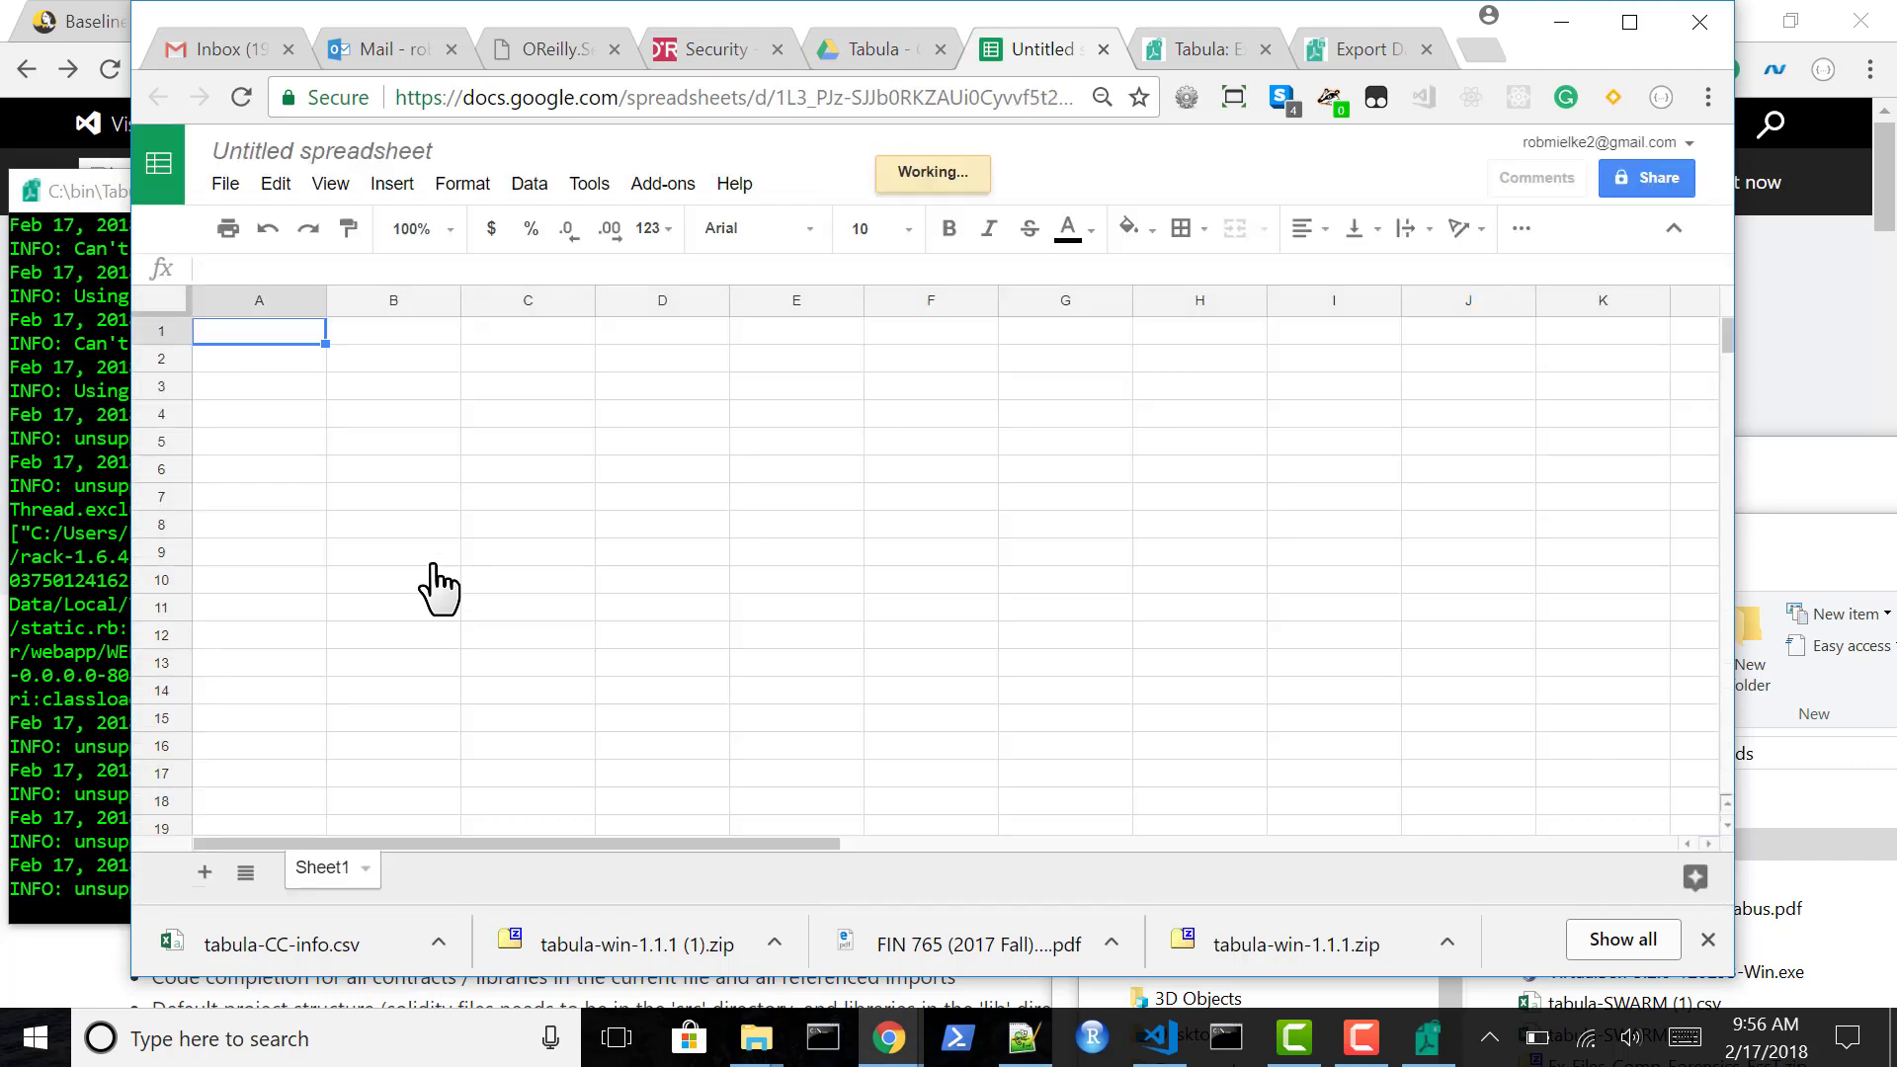
# Upload tabula-CC-info.csv through File > Import, replacing the blank spreadsheet's contents.
pyautogui.click(221, 183)
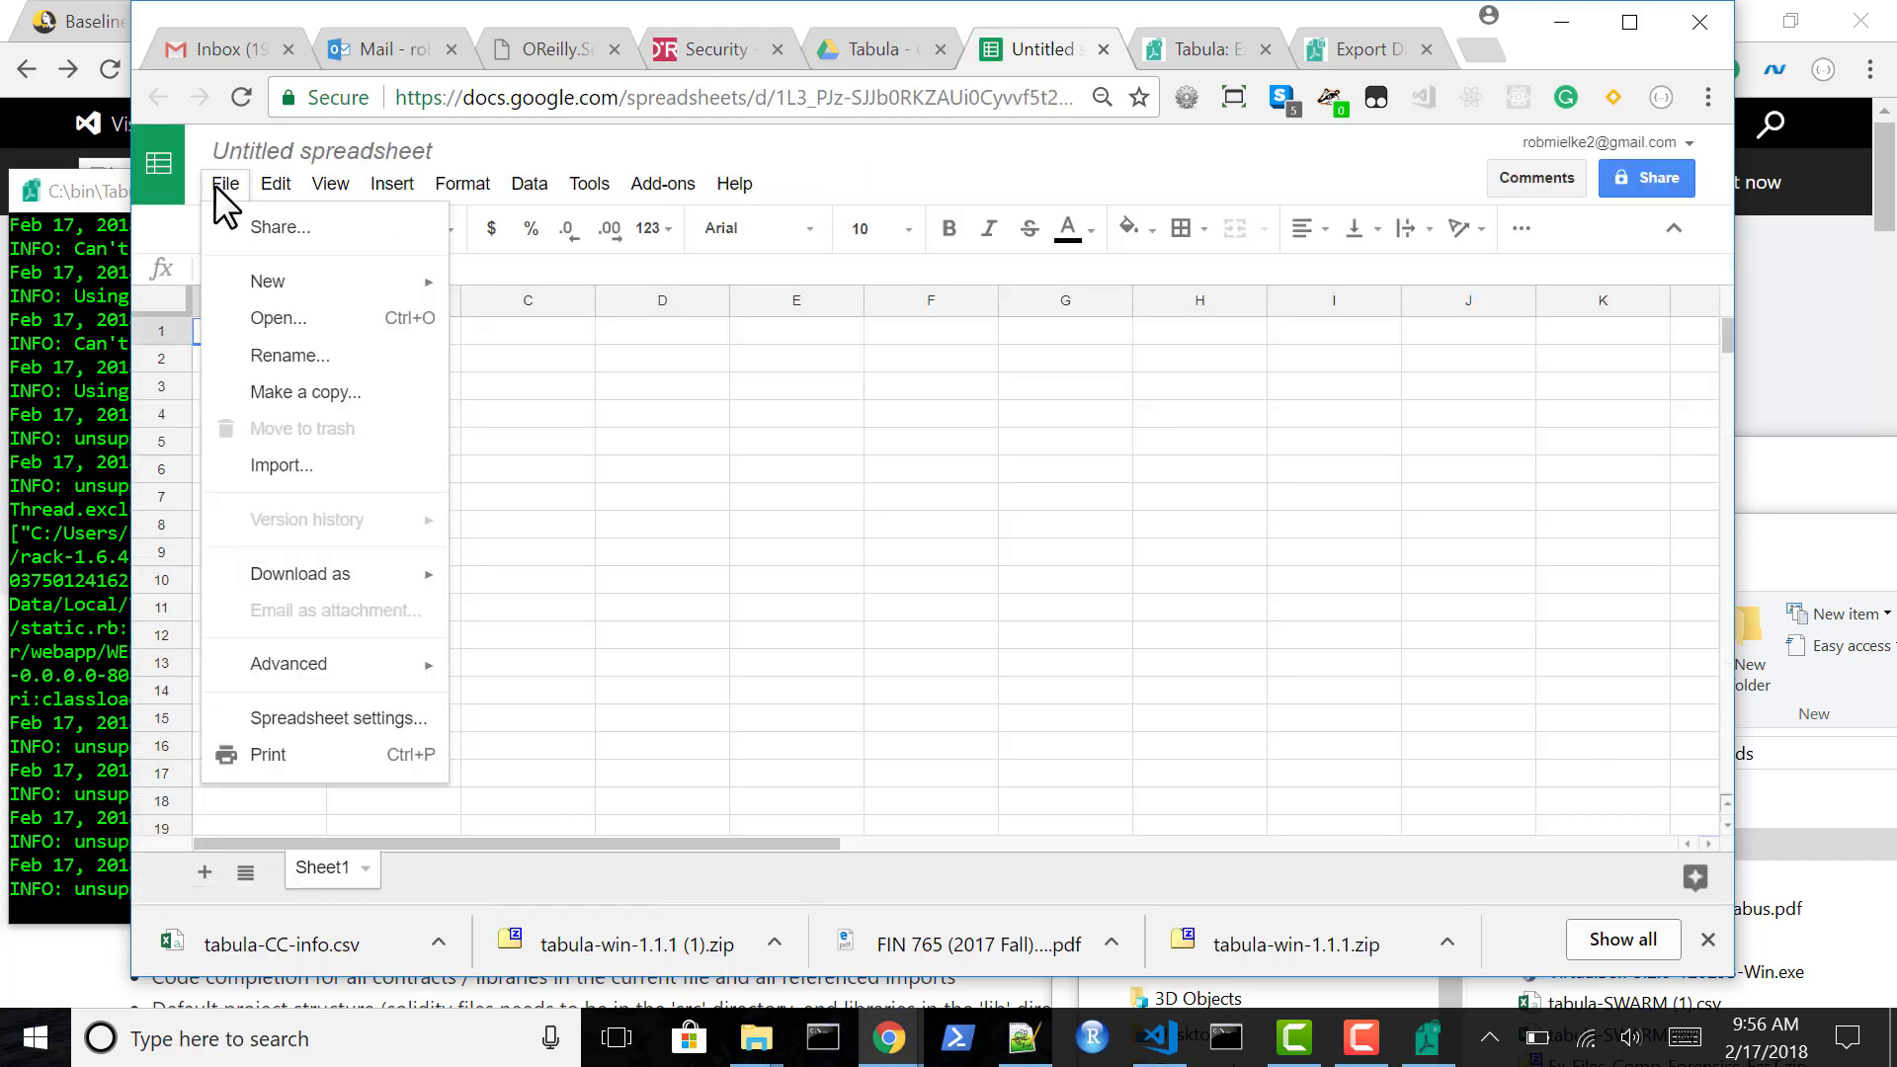
pyautogui.click(294, 468)
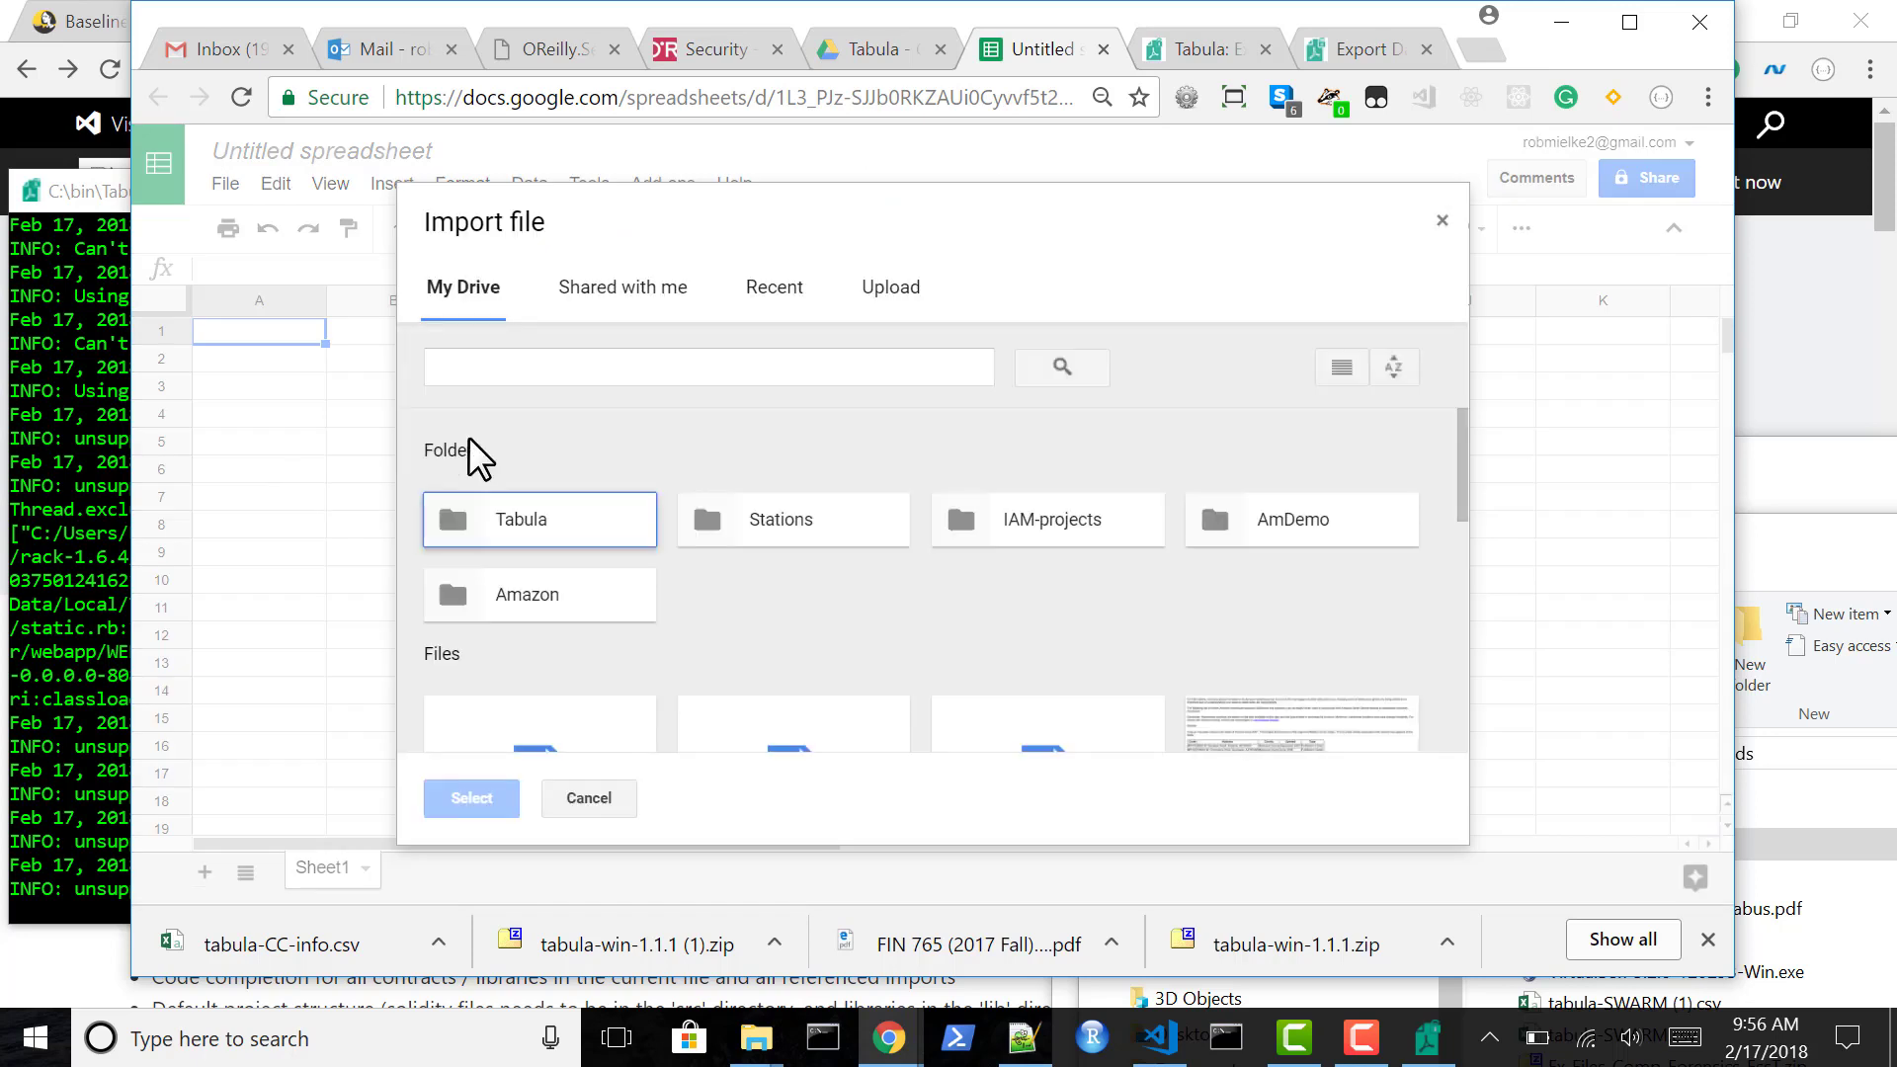
pyautogui.click(895, 302)
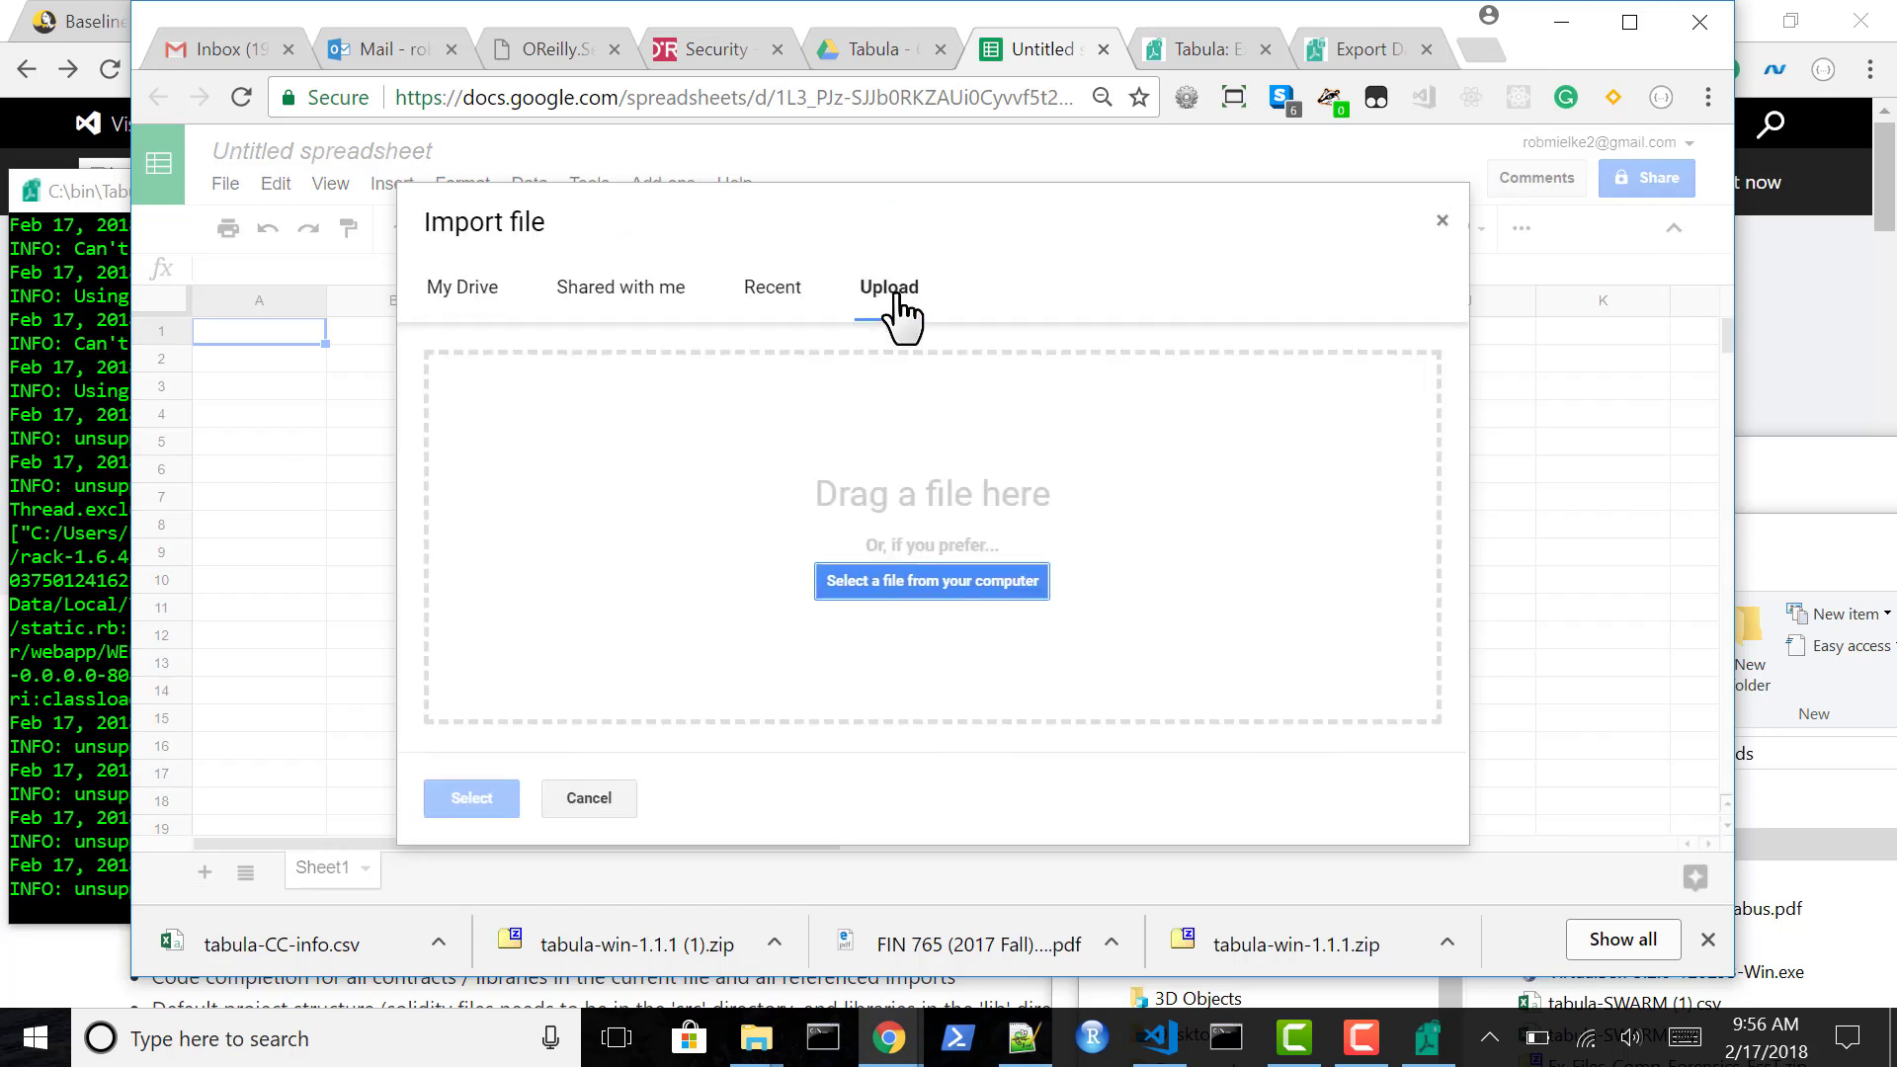
pyautogui.click(1823, 543)
pyautogui.moveTo(1574, 839); pyautogui.dragTo(822, 583)
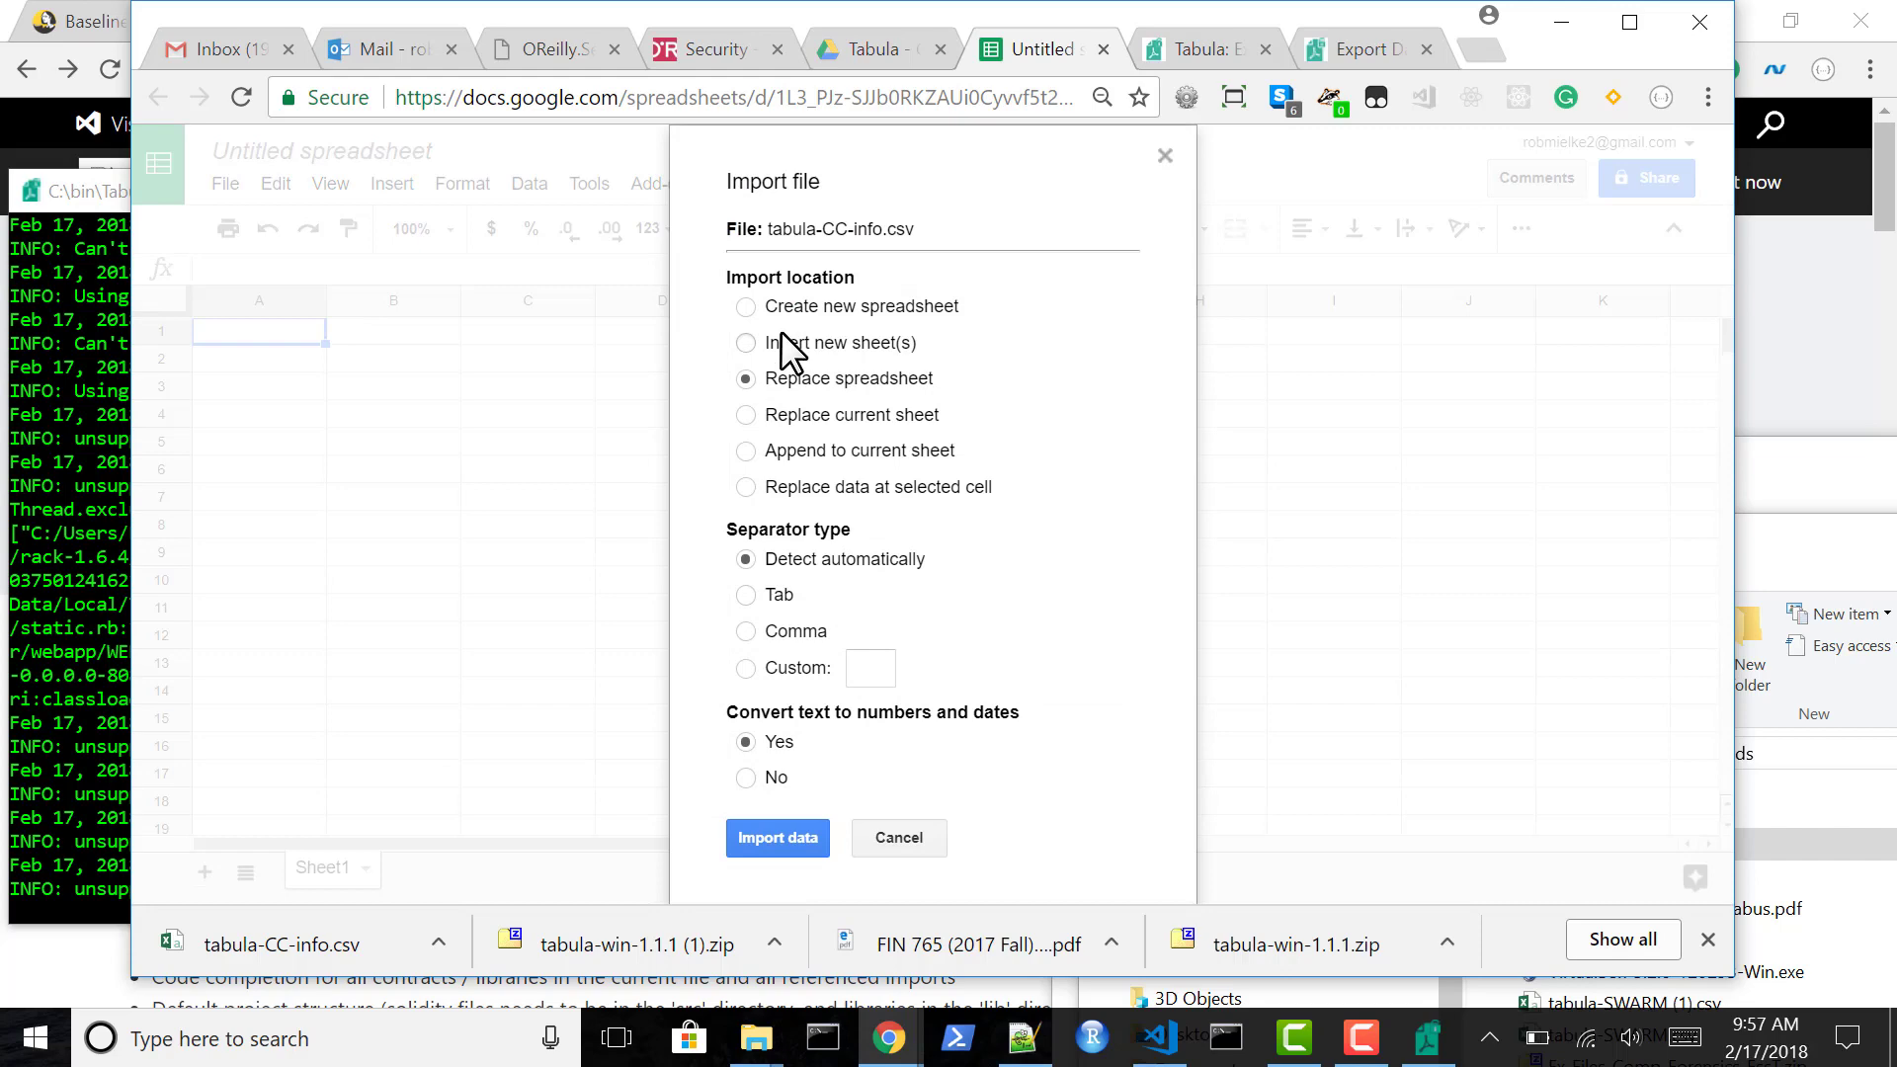
pyautogui.click(771, 834)
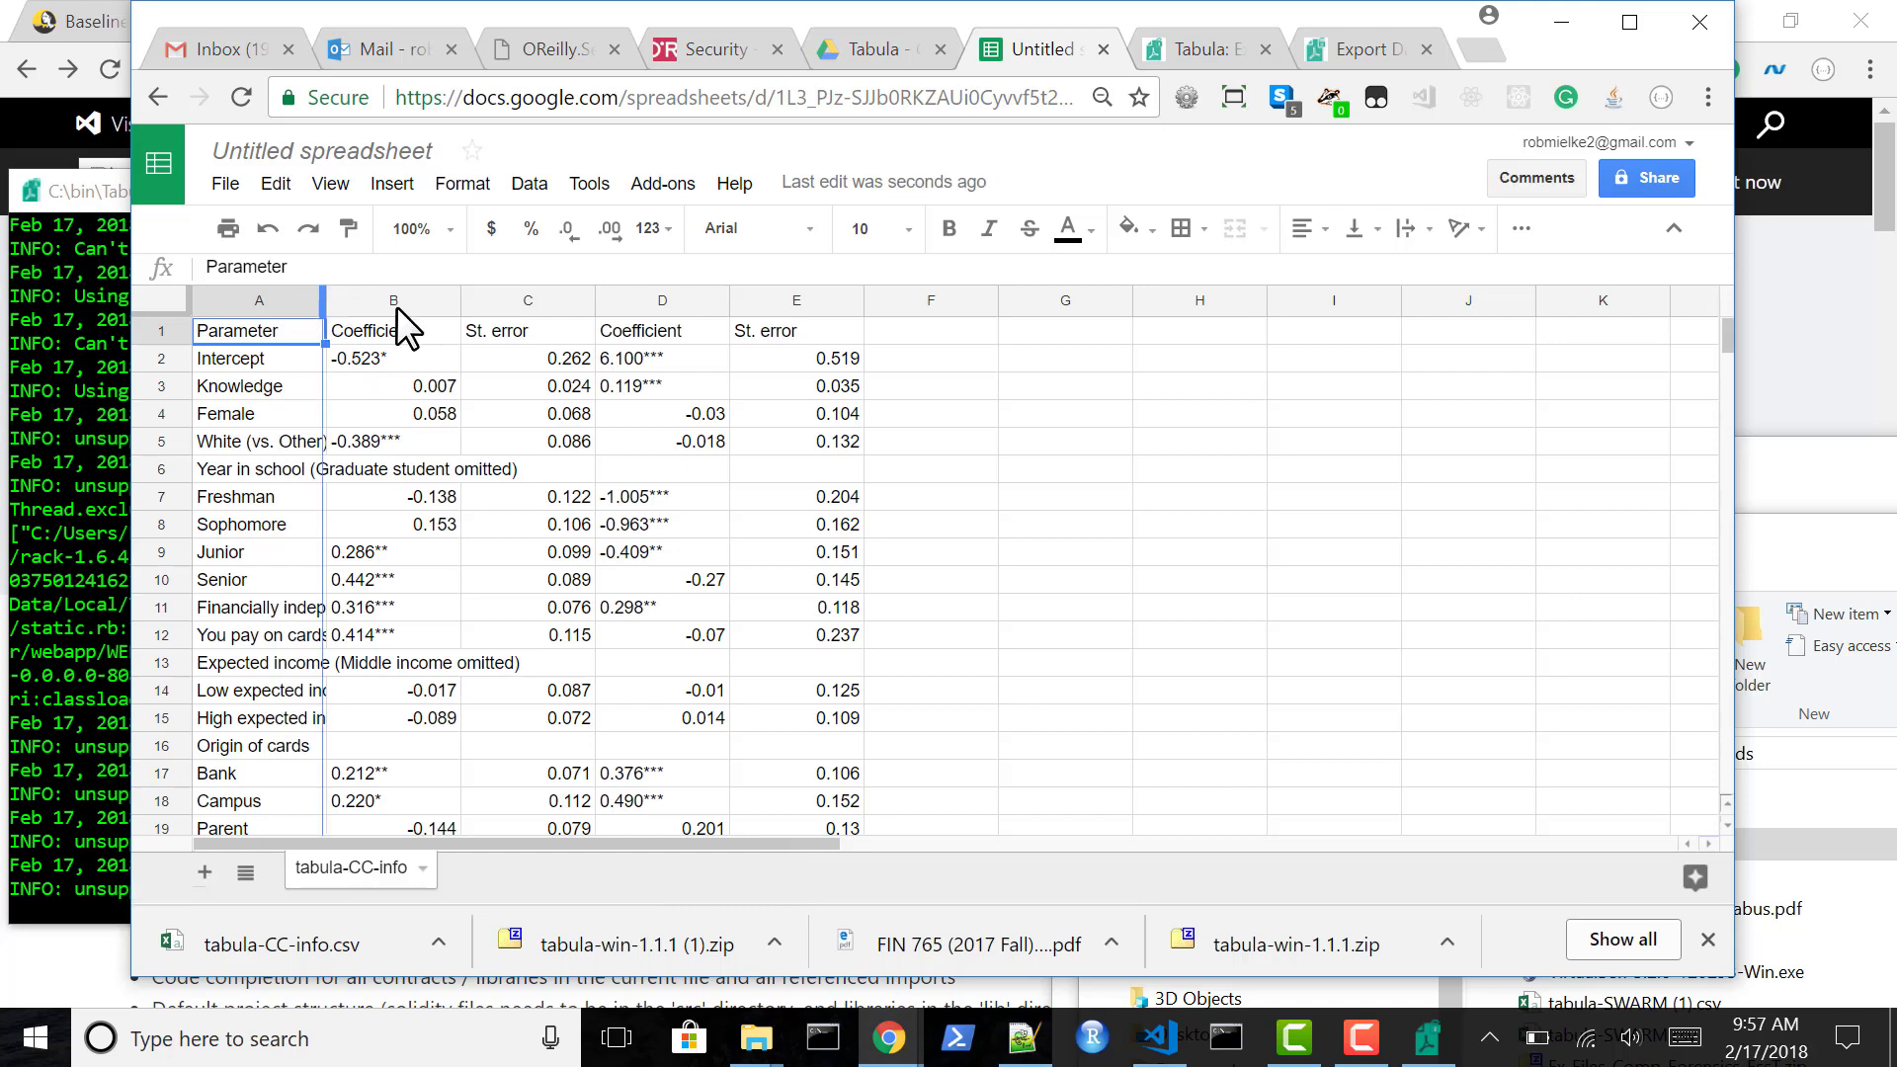
# Widen column A and replace ***, ** and * with nothing in column B.
pyautogui.moveTo(324, 300); pyautogui.dragTo(545, 301)
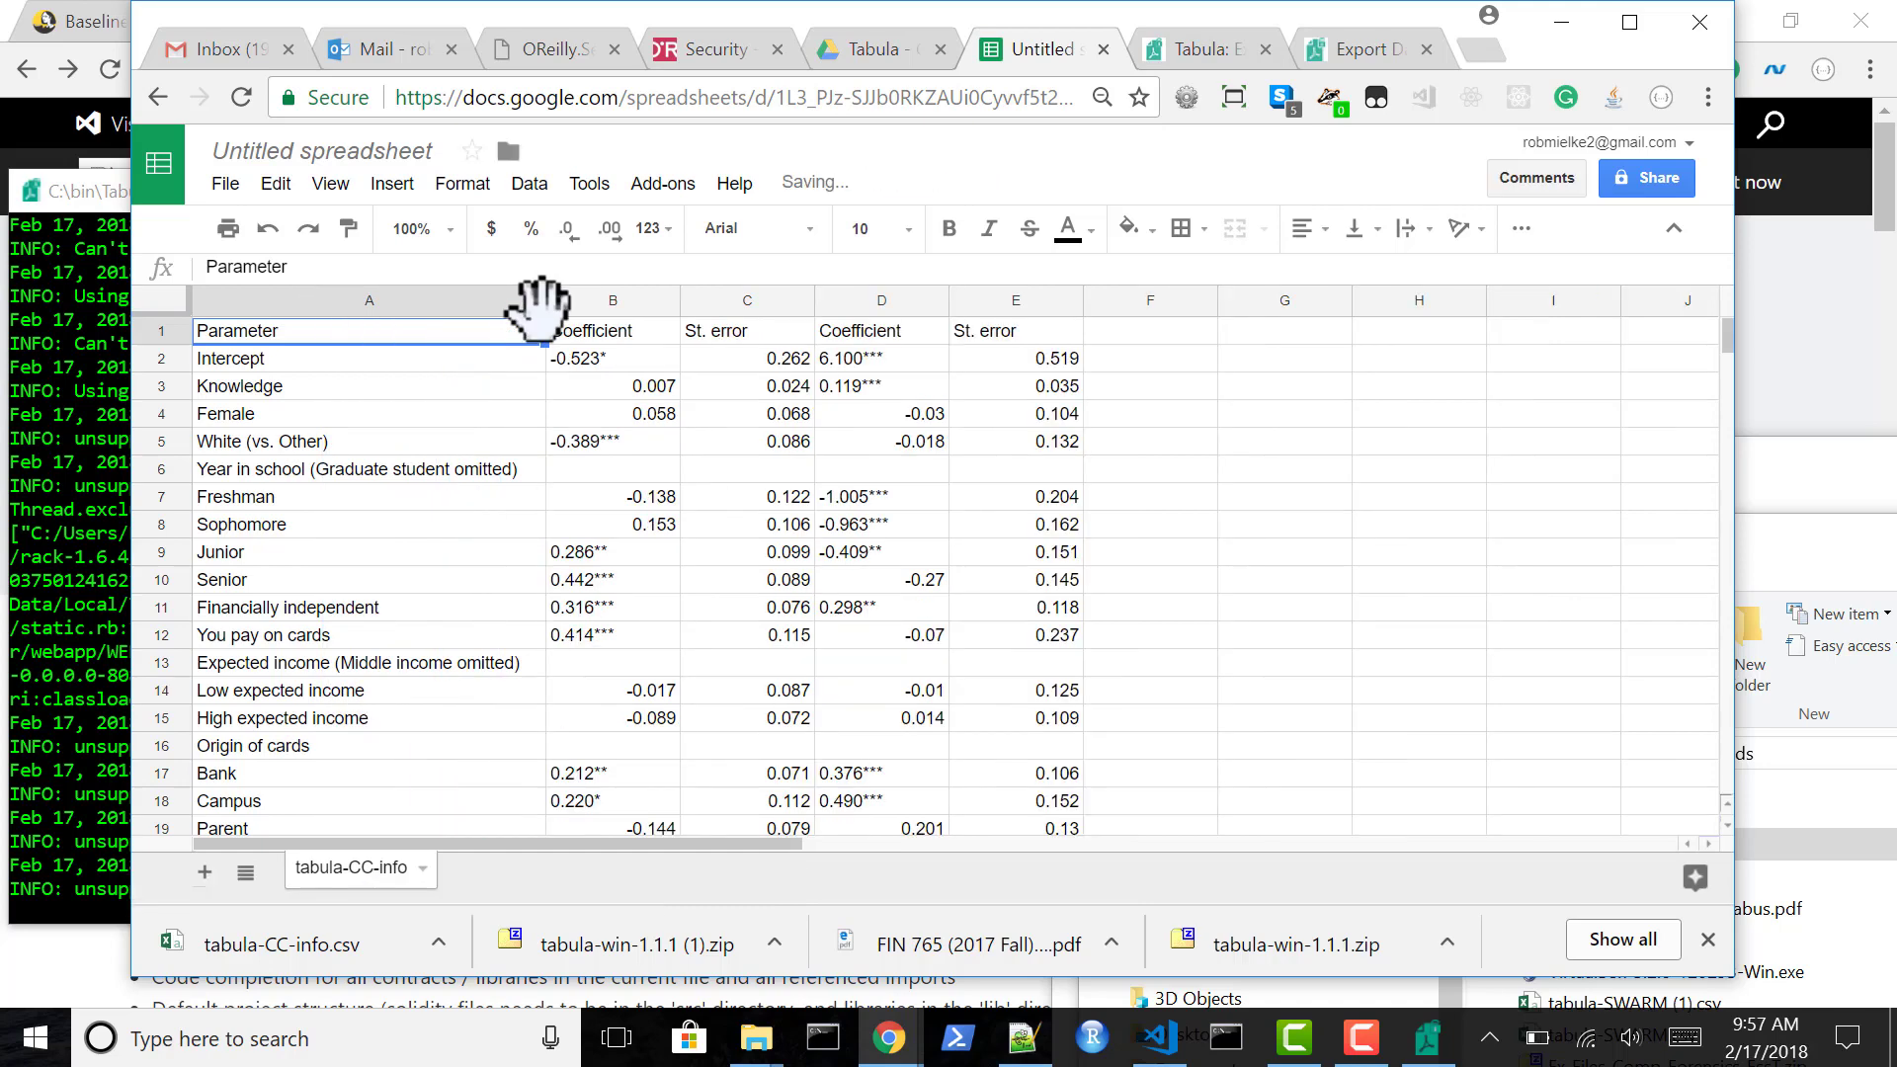
pyautogui.click(630, 301)
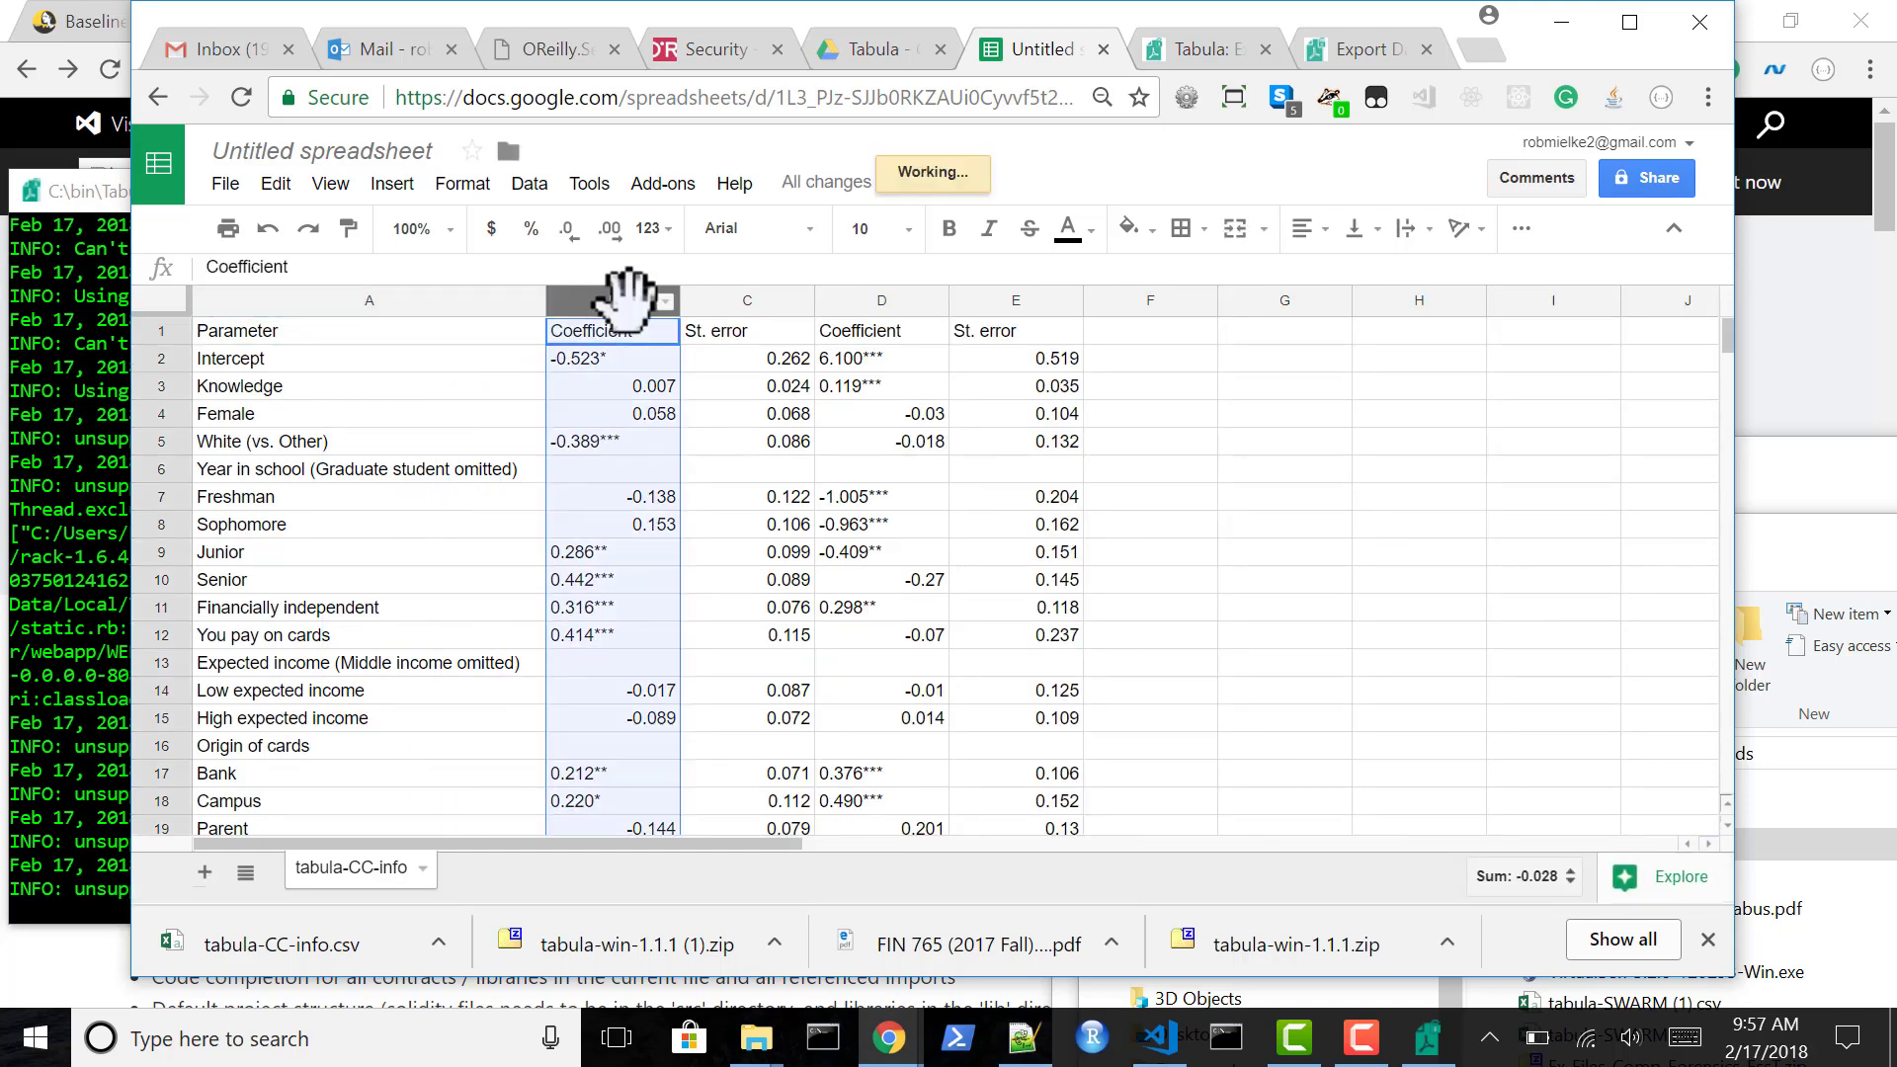
pyautogui.hotkey('ctrl', 'h')
pyautogui.write('**')
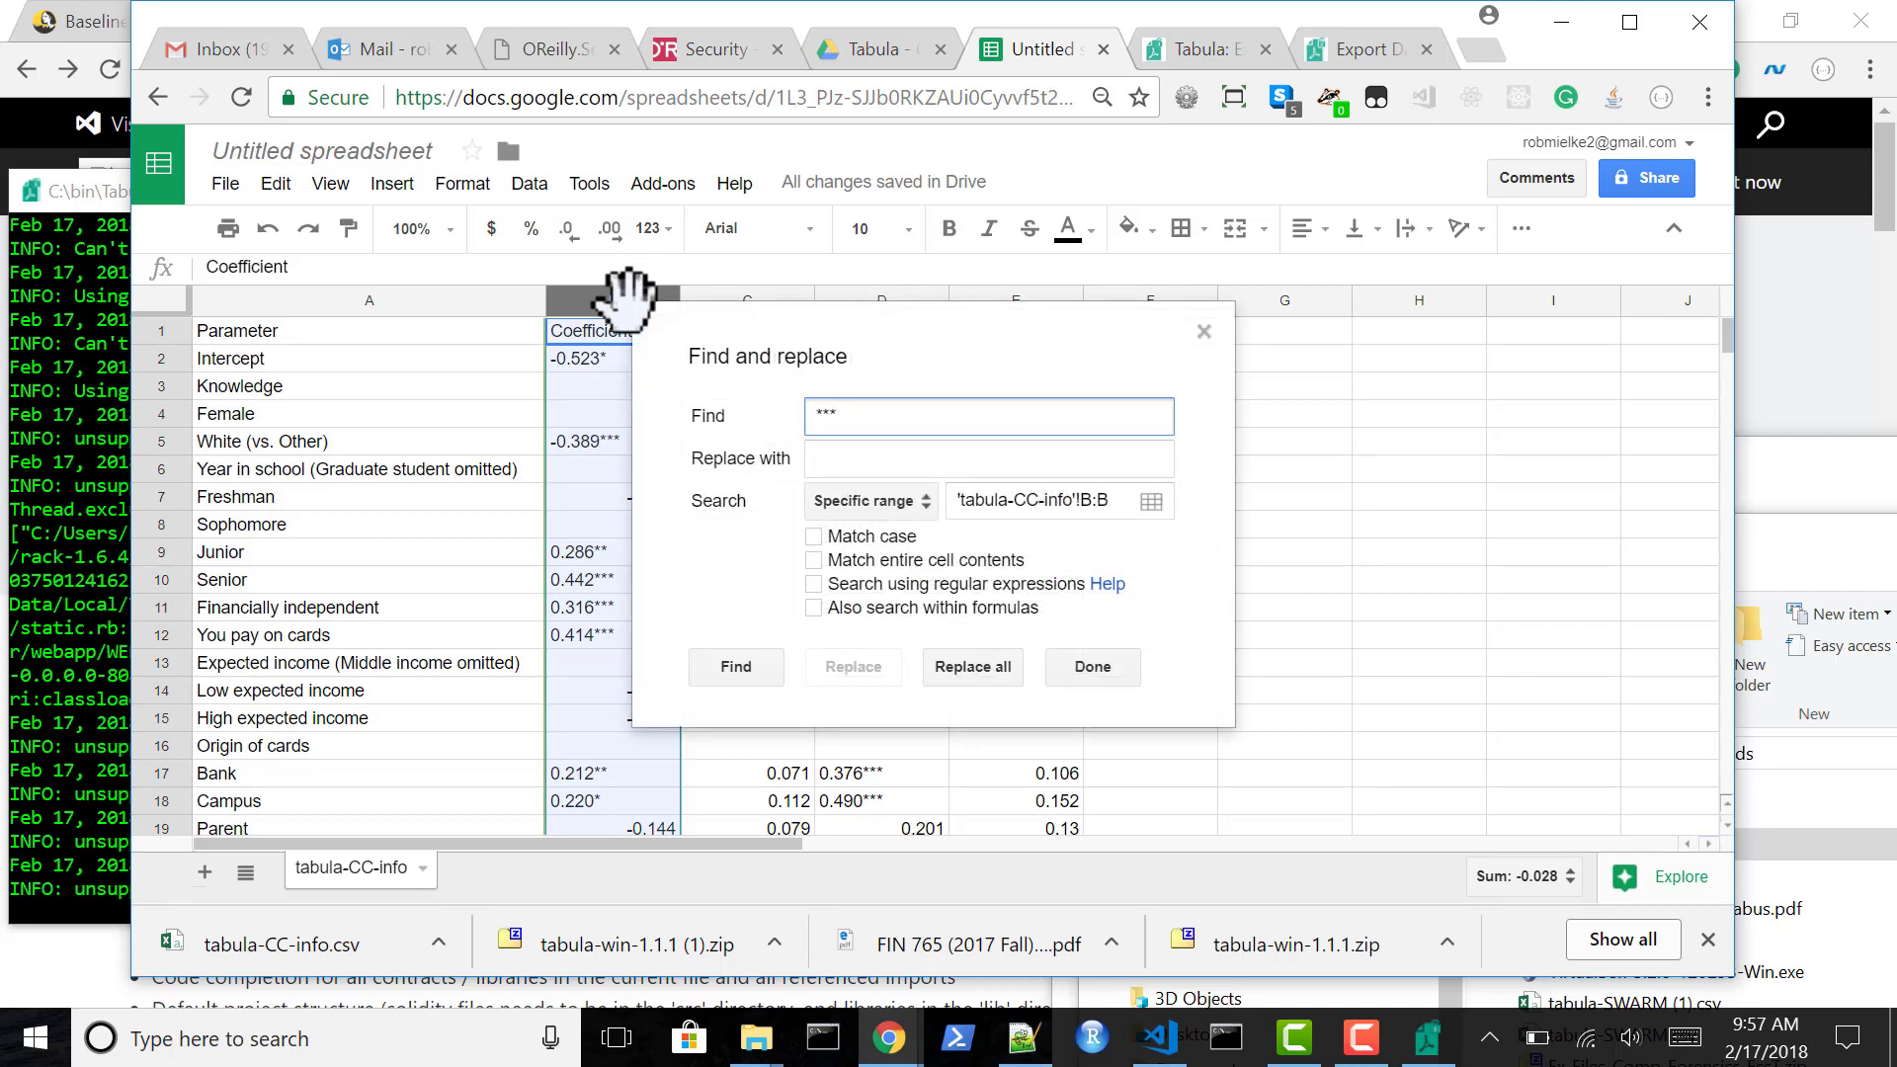
pyautogui.click(833, 459)
pyautogui.click(972, 666)
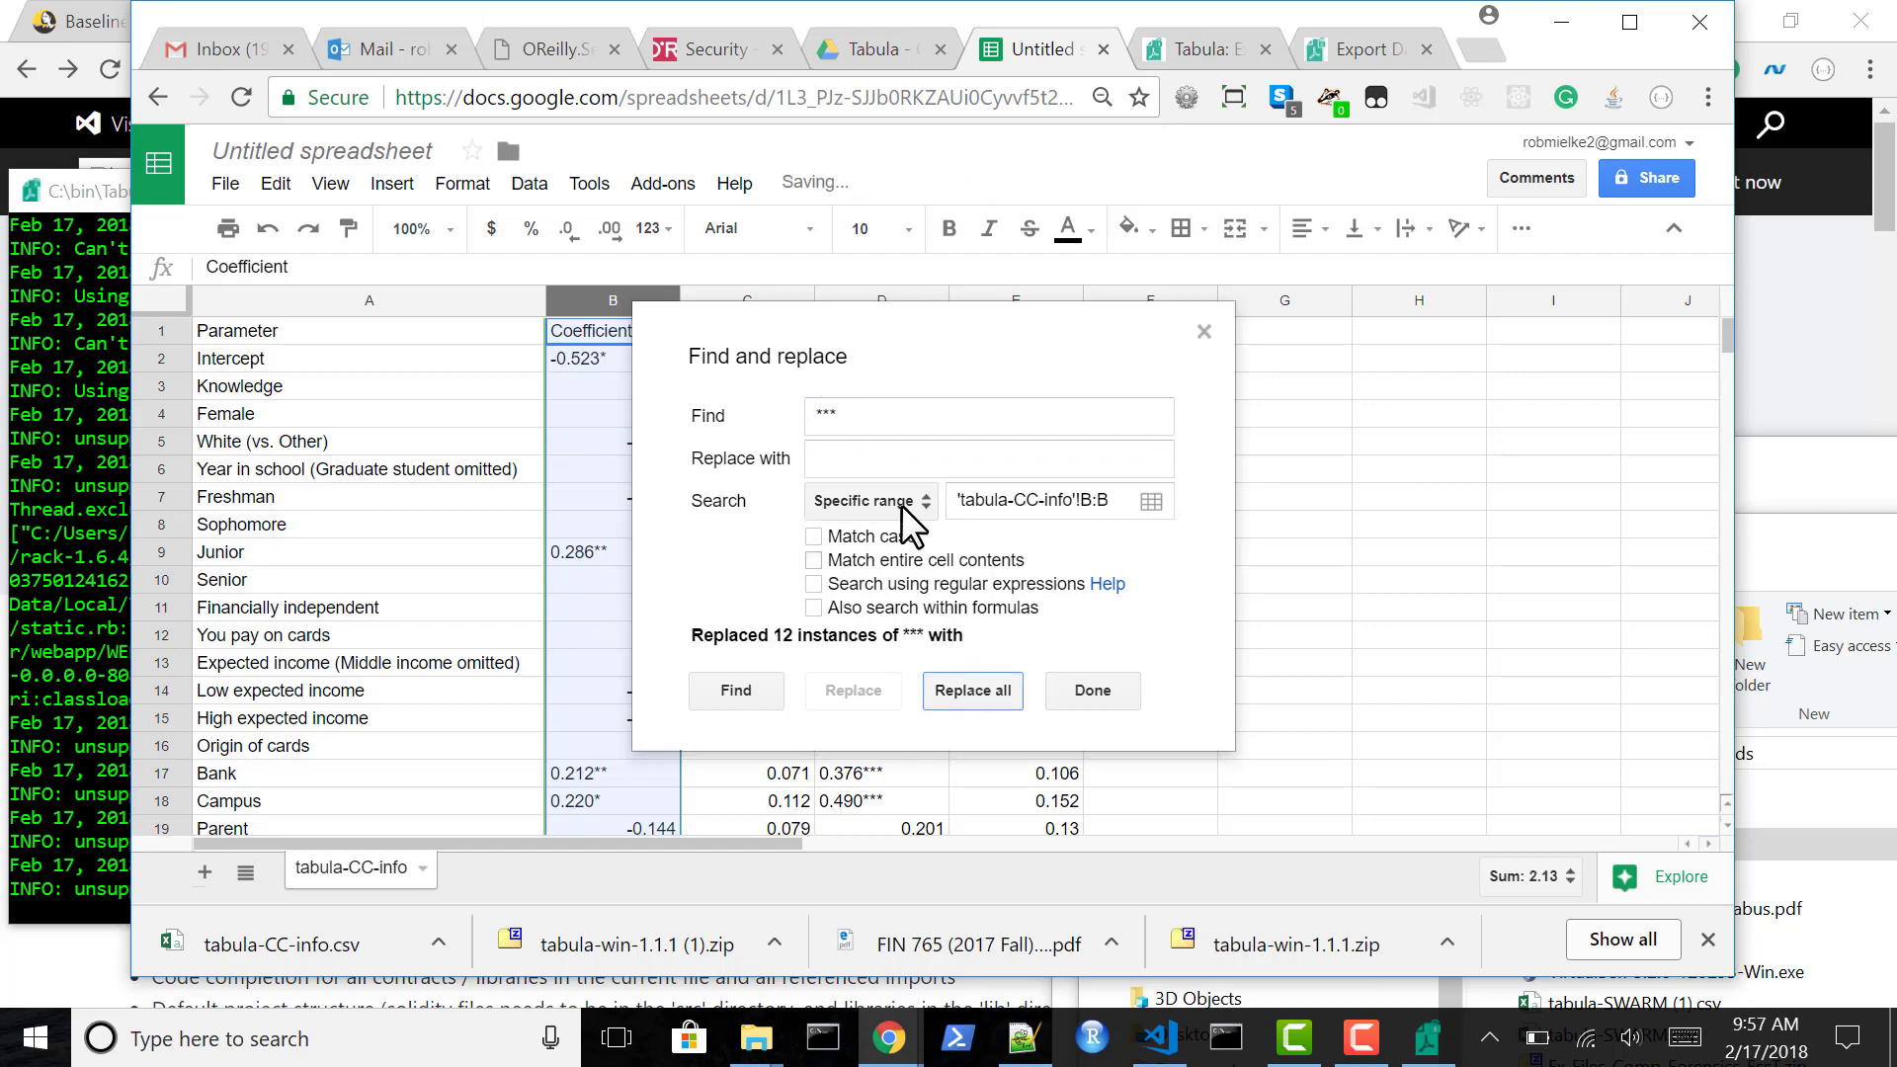
pyautogui.click(871, 423)
pyautogui.press('BackSpace')
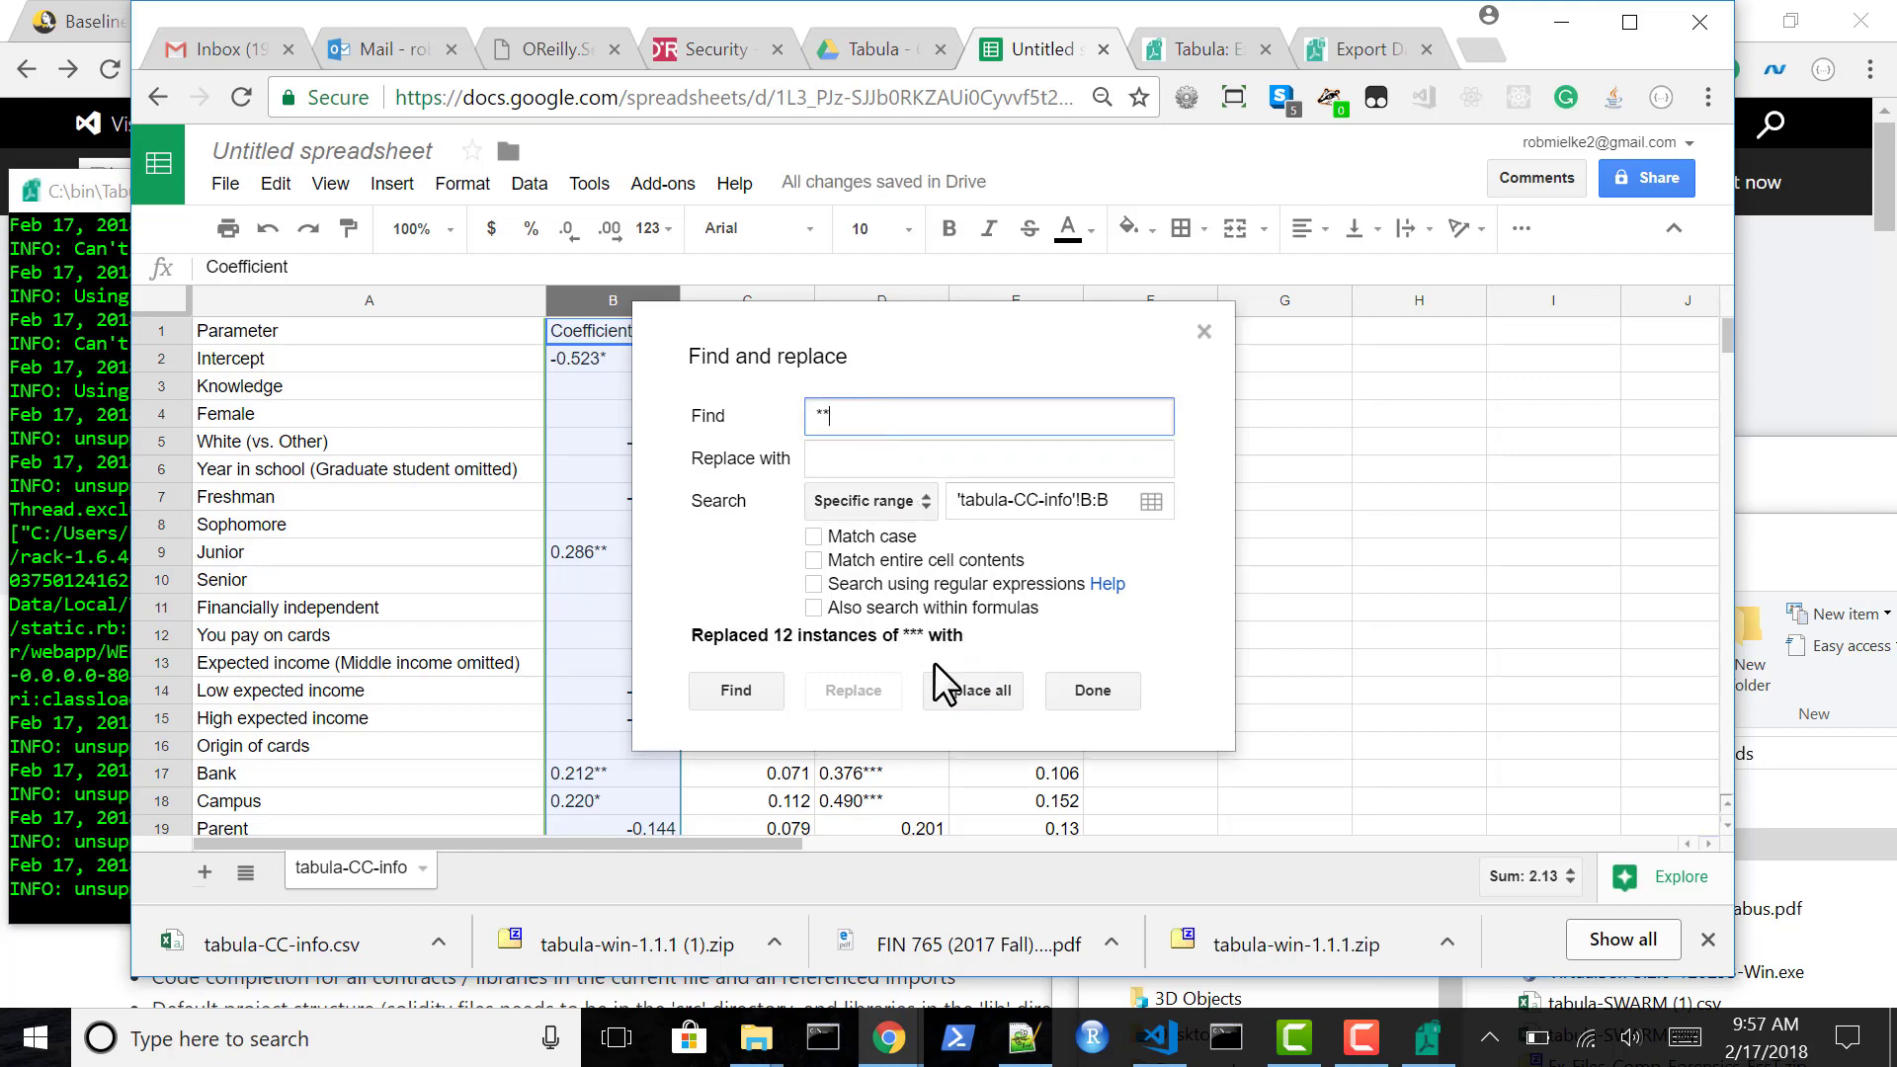
pyautogui.click(958, 689)
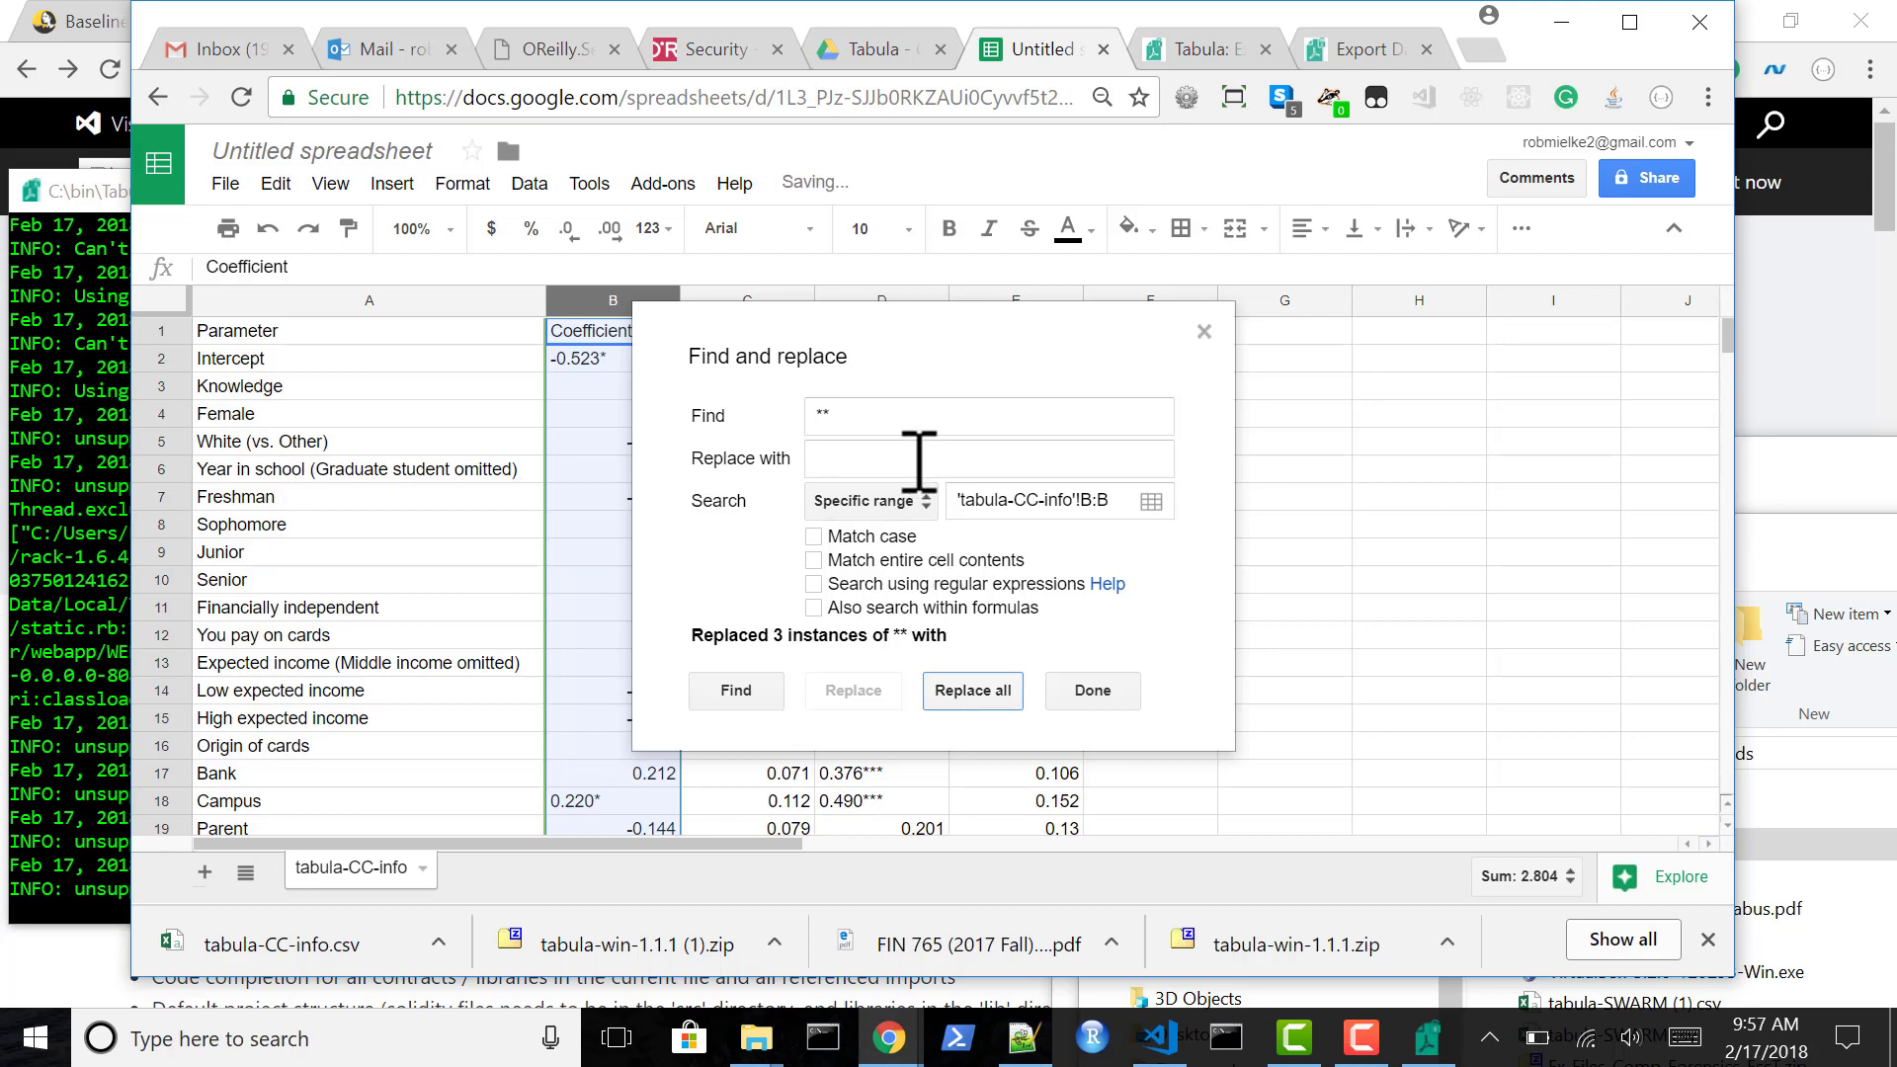
pyautogui.click(882, 425)
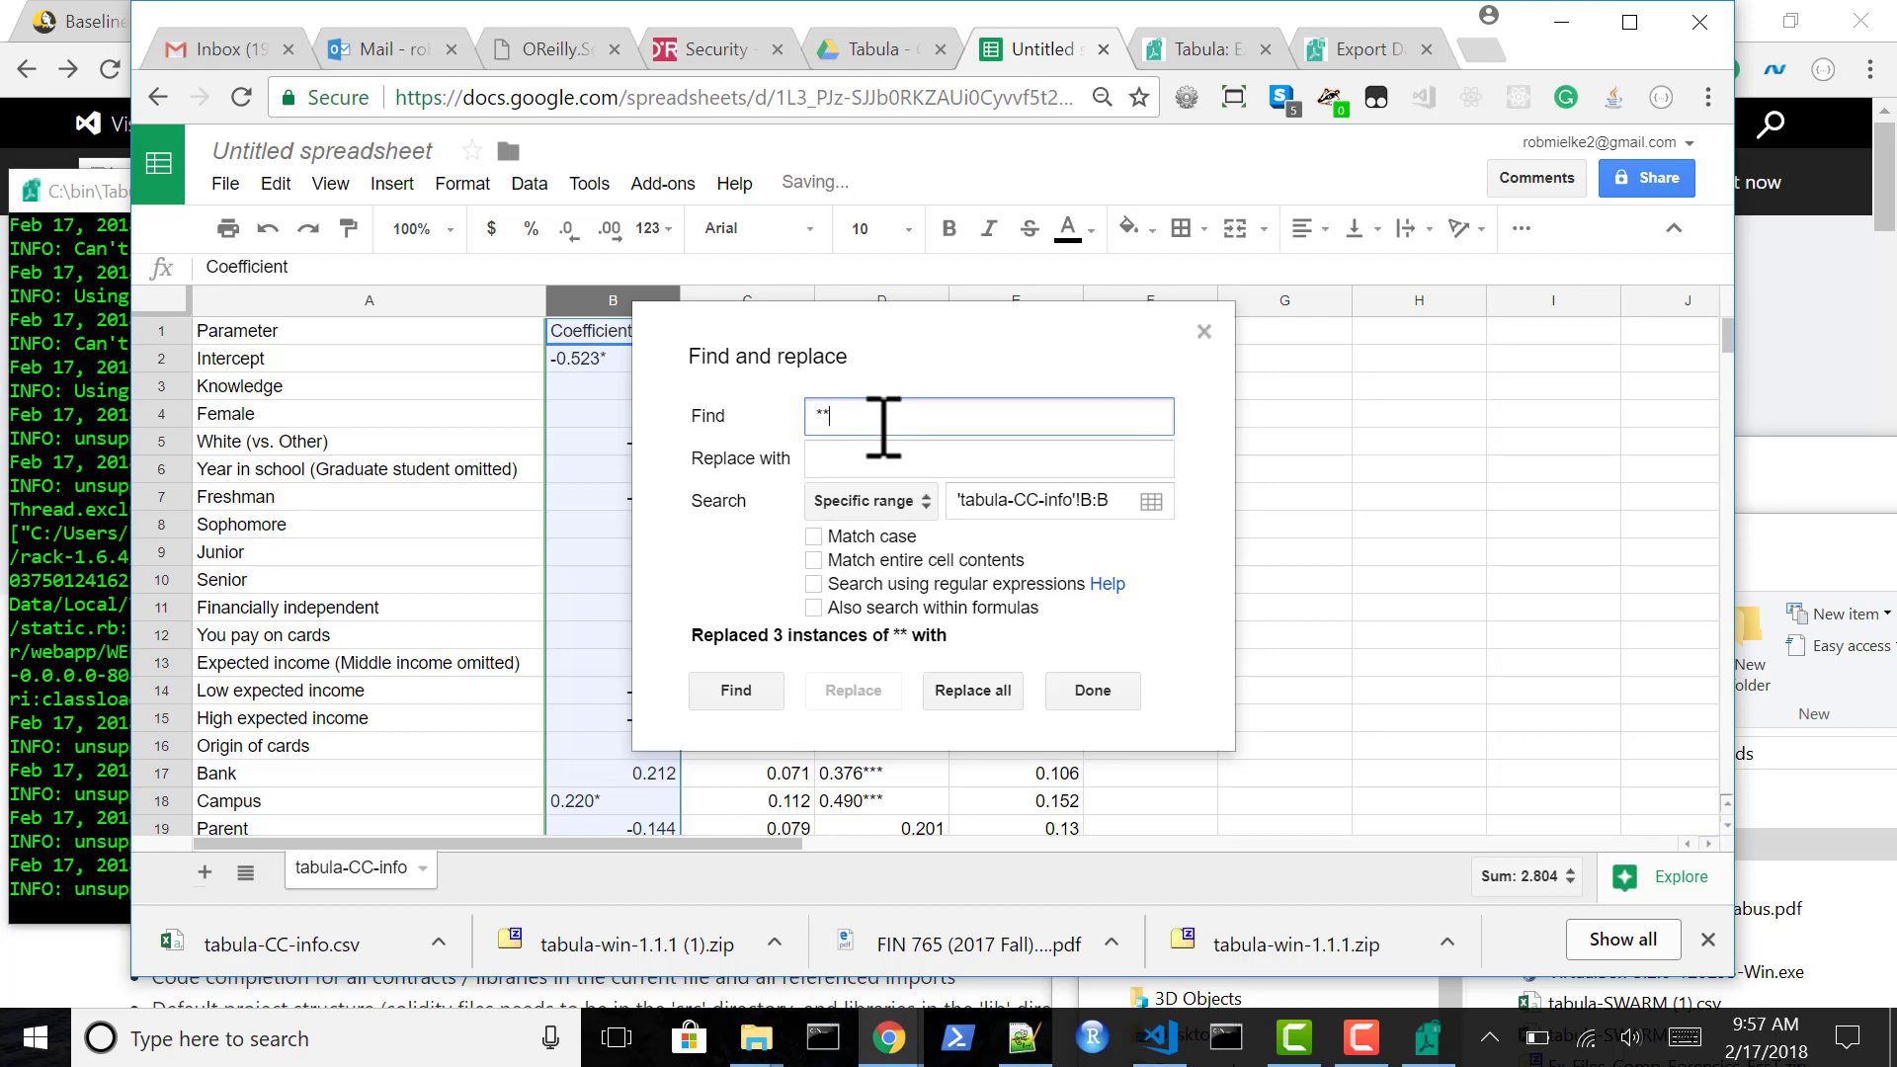
pyautogui.click(972, 691)
pyautogui.click(1203, 332)
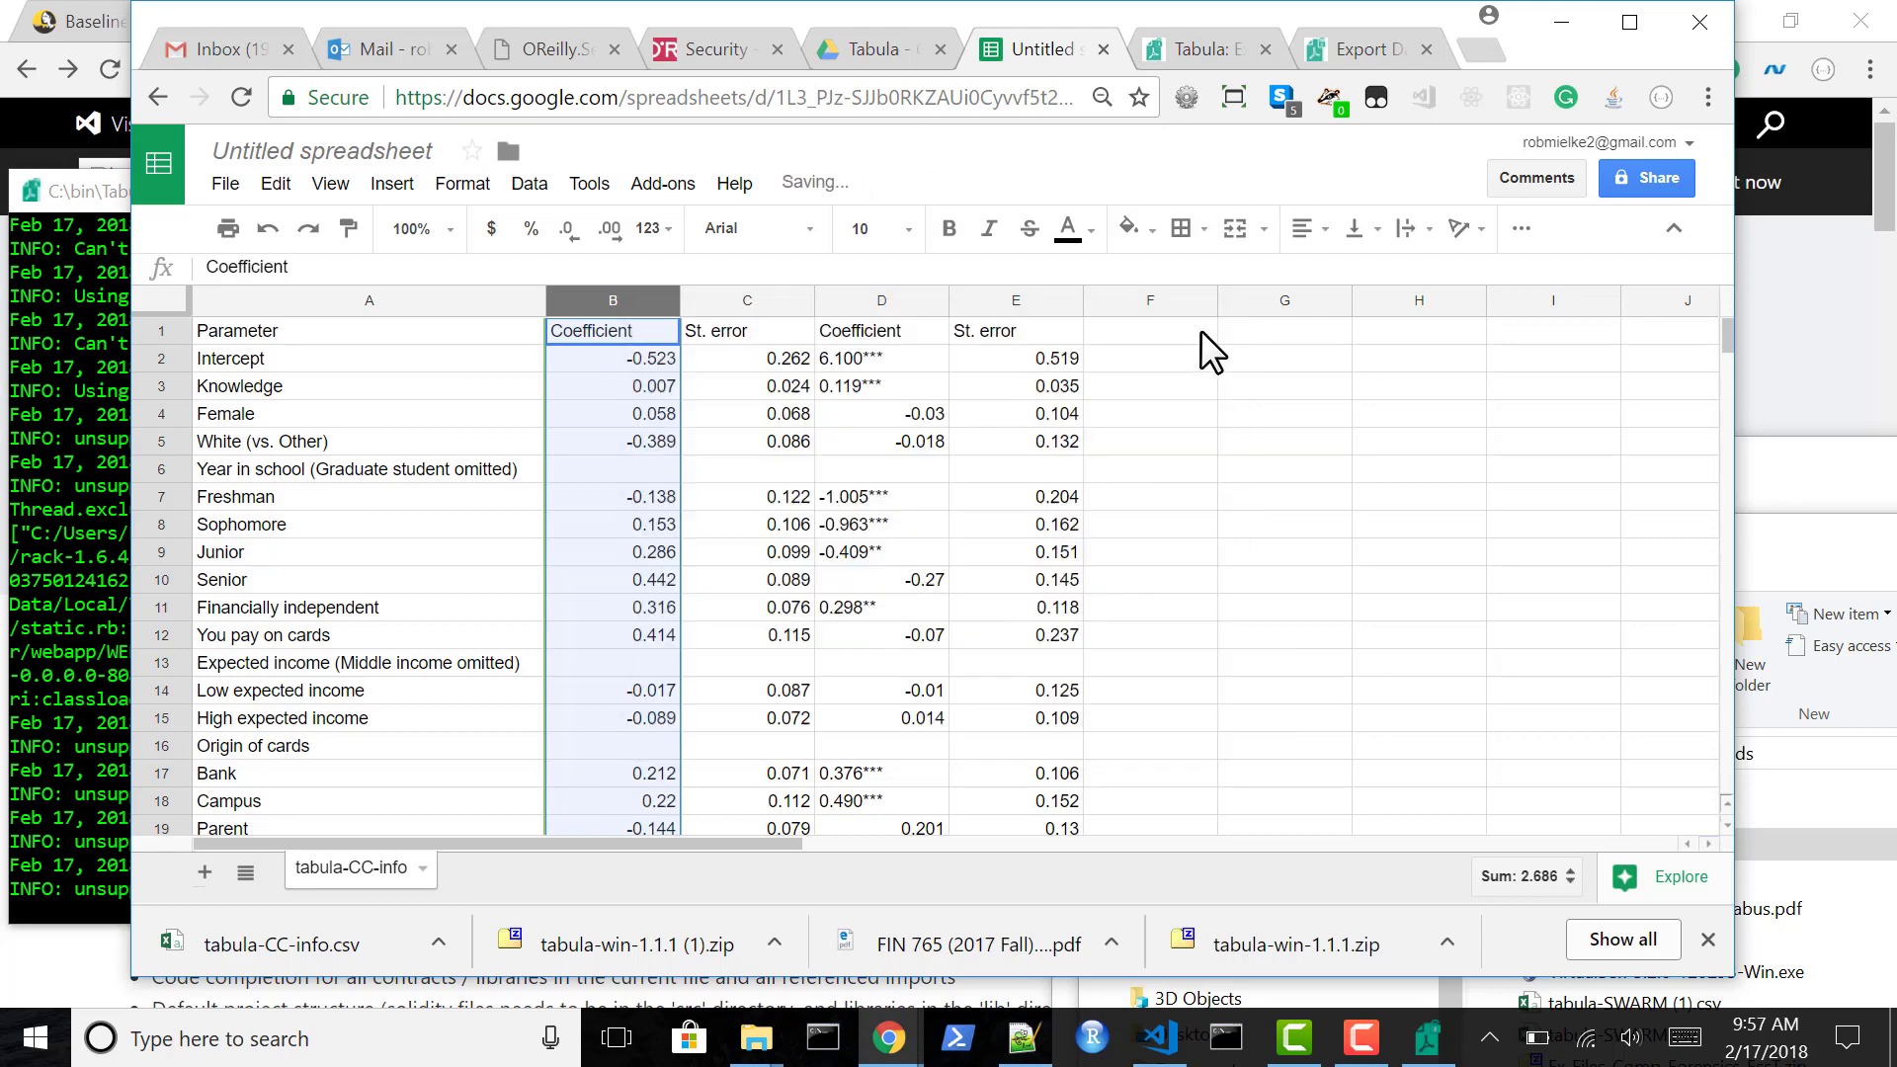
# Strip all asterisks from column D, the second Coefficient column, with Find and replace.
pyautogui.click(869, 300)
pyautogui.hotkey('ctrl', 'h')
pyautogui.click(972, 684)
pyautogui.click(1203, 325)
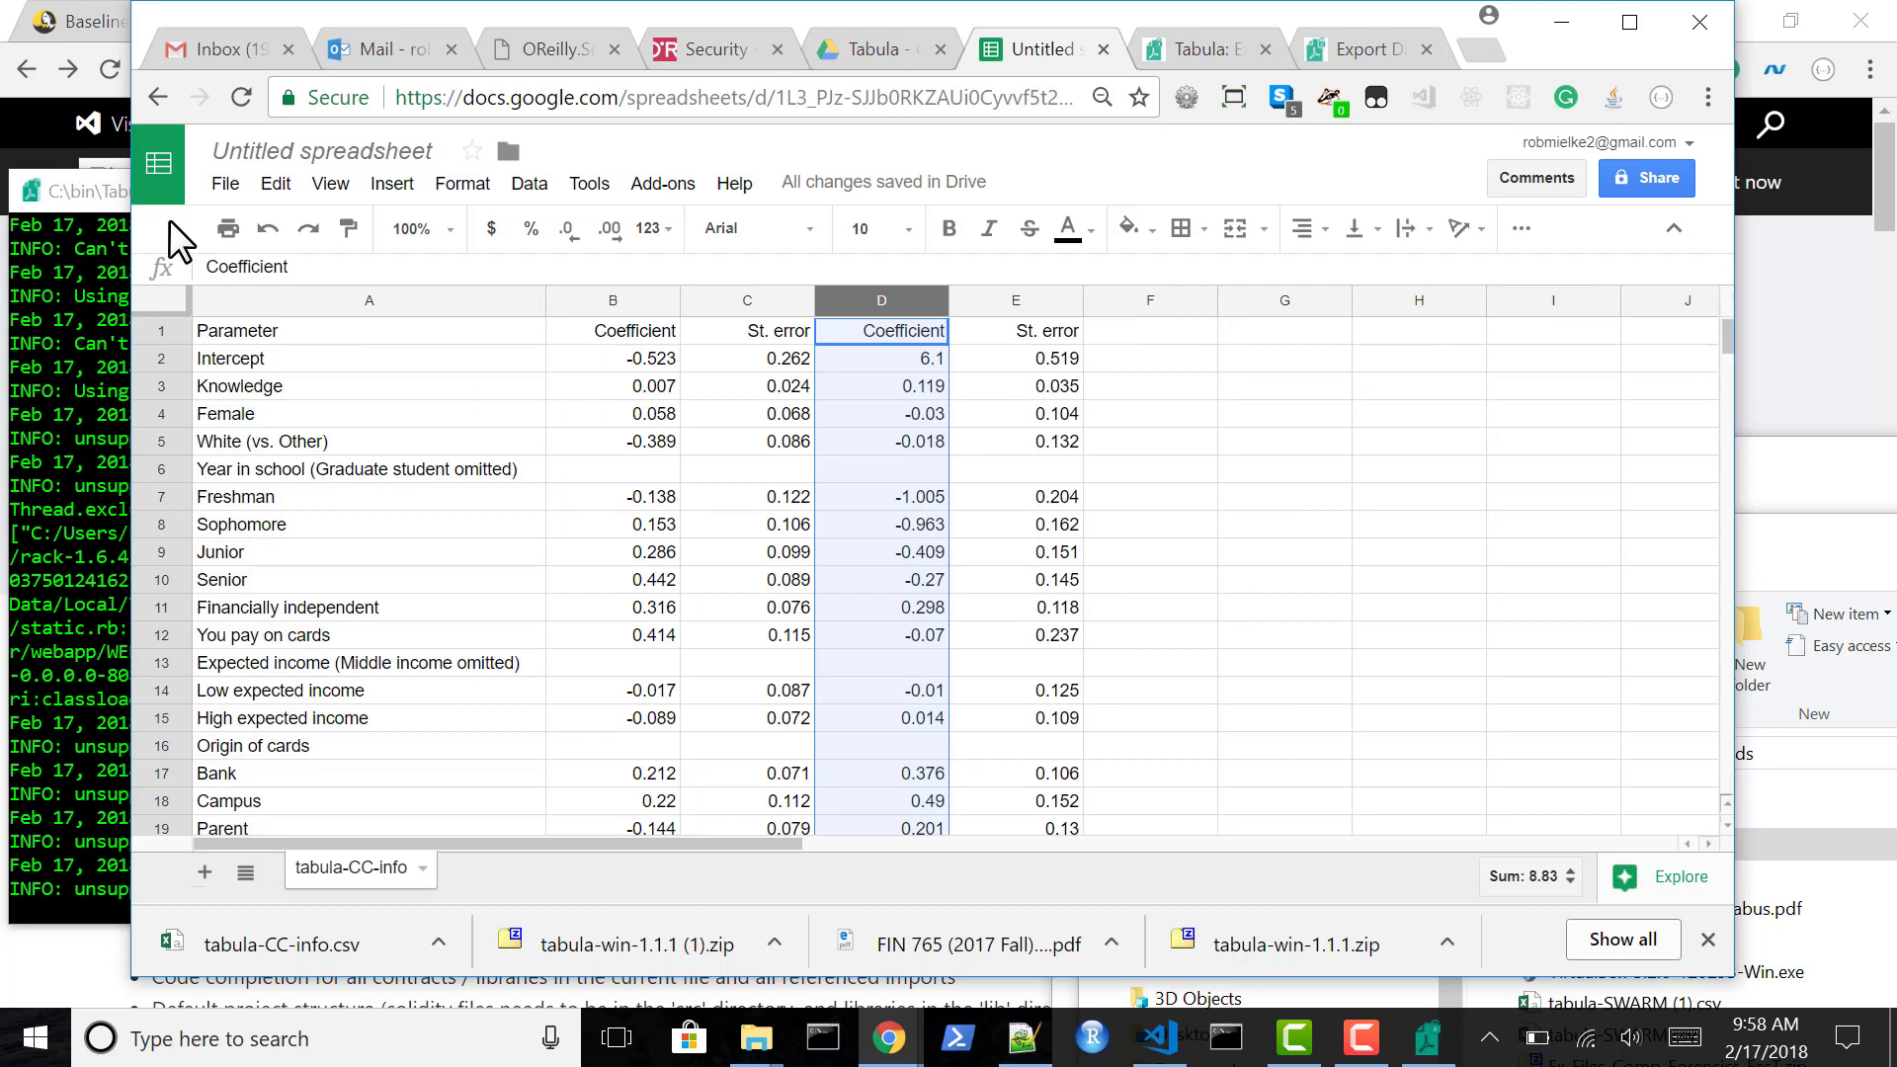
# Check the Tabula folder in Google Drive, then close the spreadsheet tab.
pyautogui.click(910, 44)
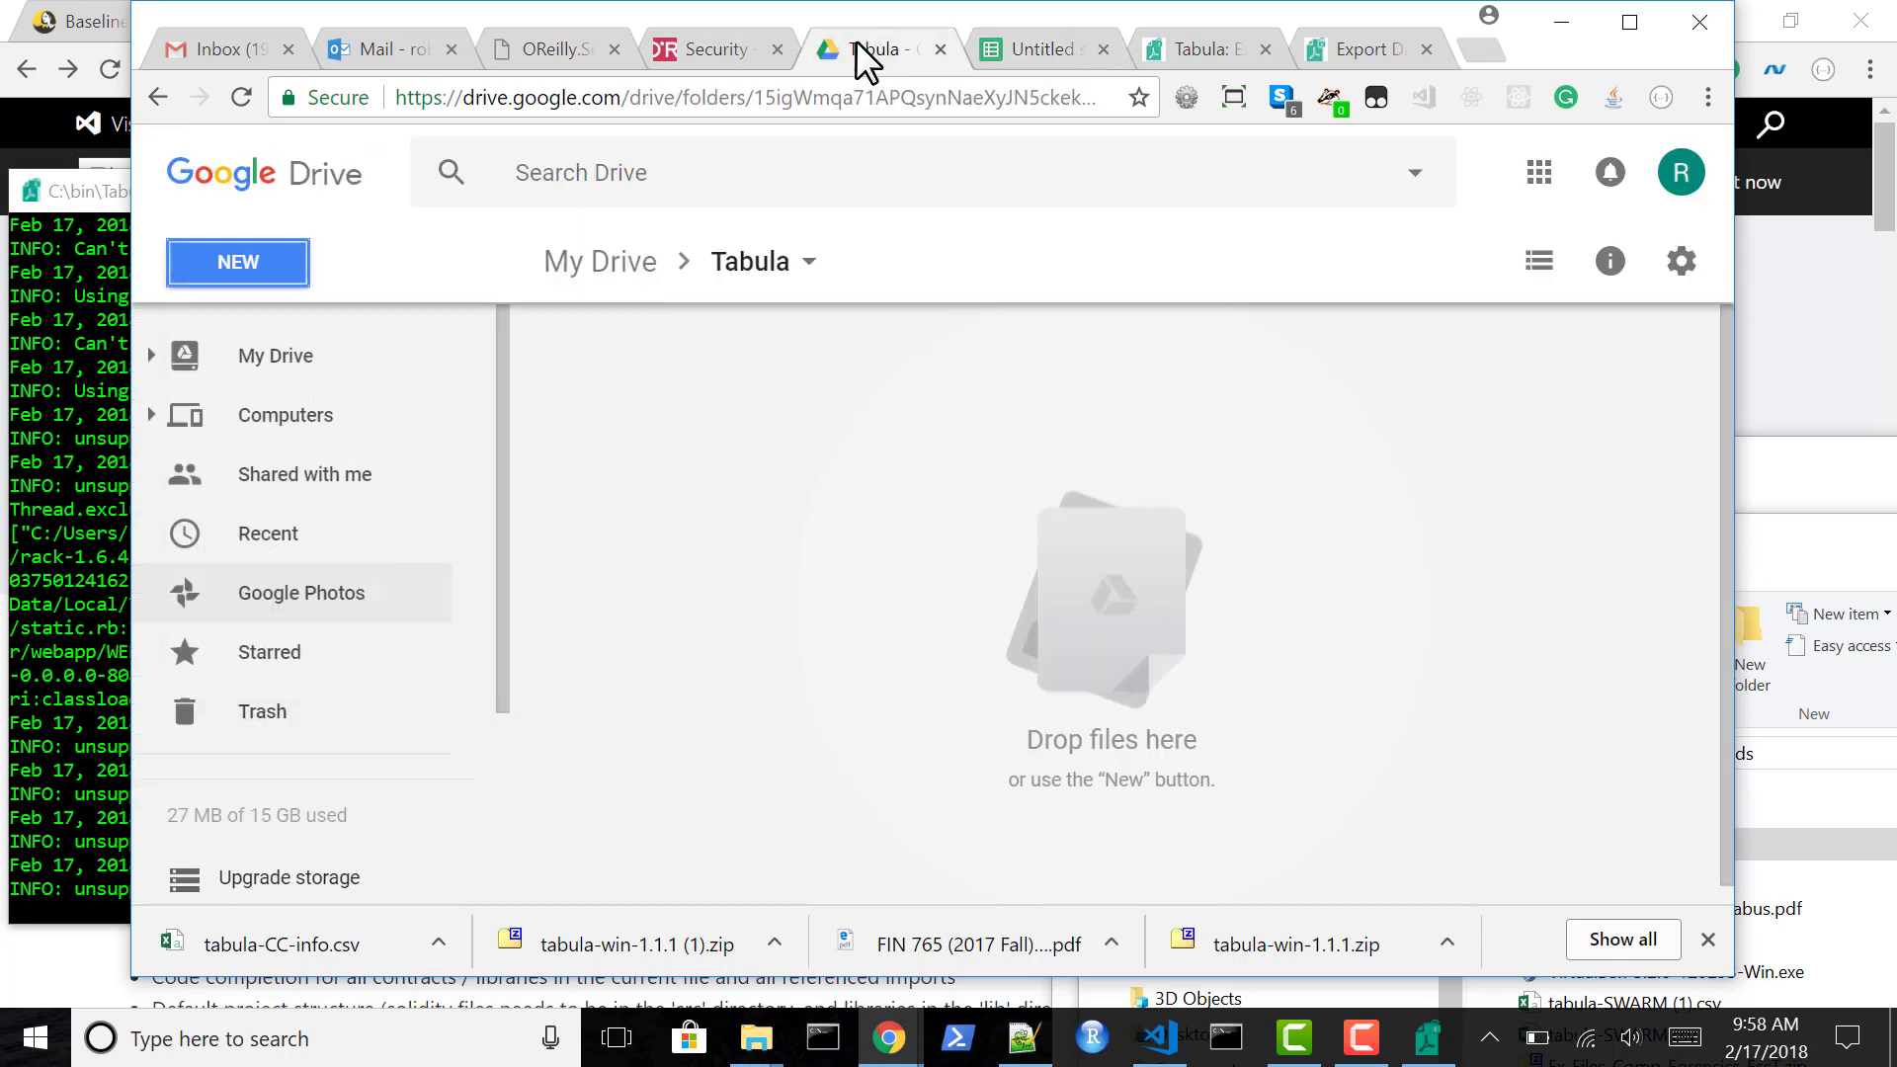
pyautogui.moveTo(673, 488); pyautogui.dragTo(584, 559)
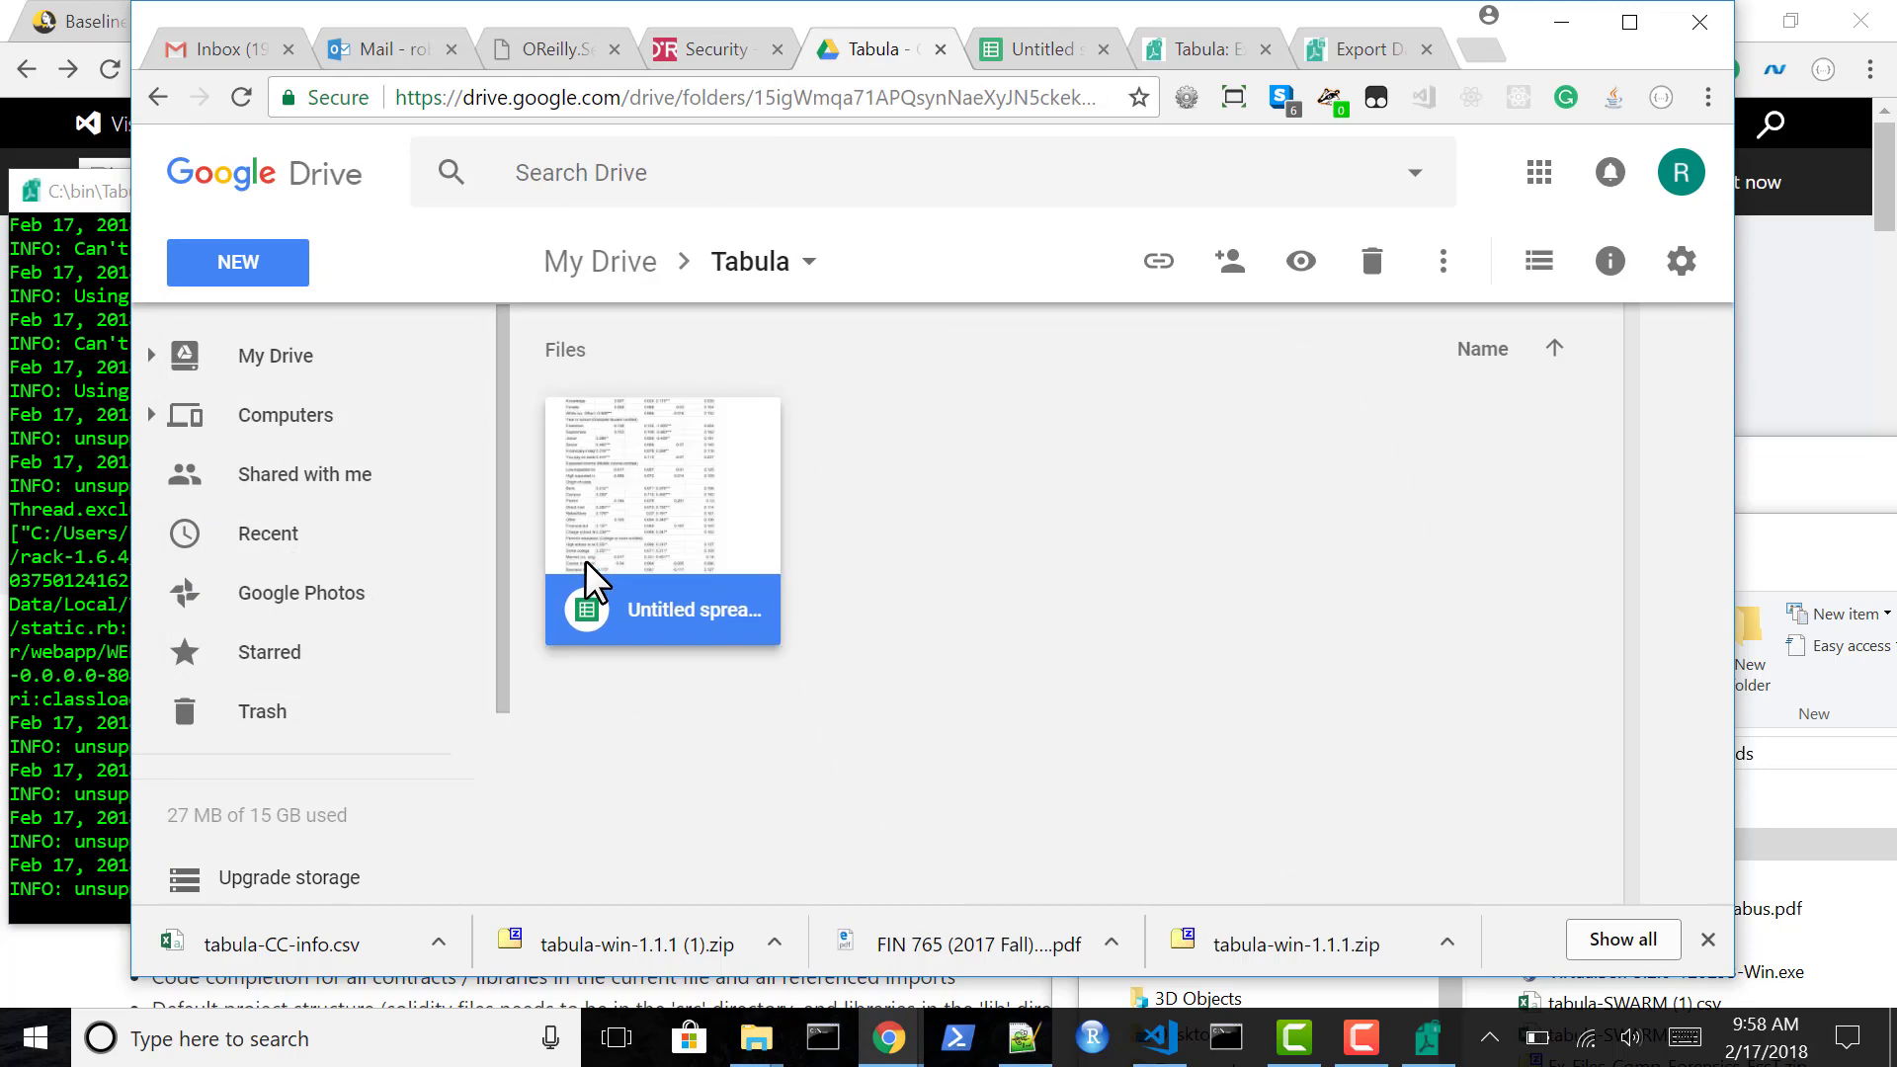
pyautogui.click(1083, 45)
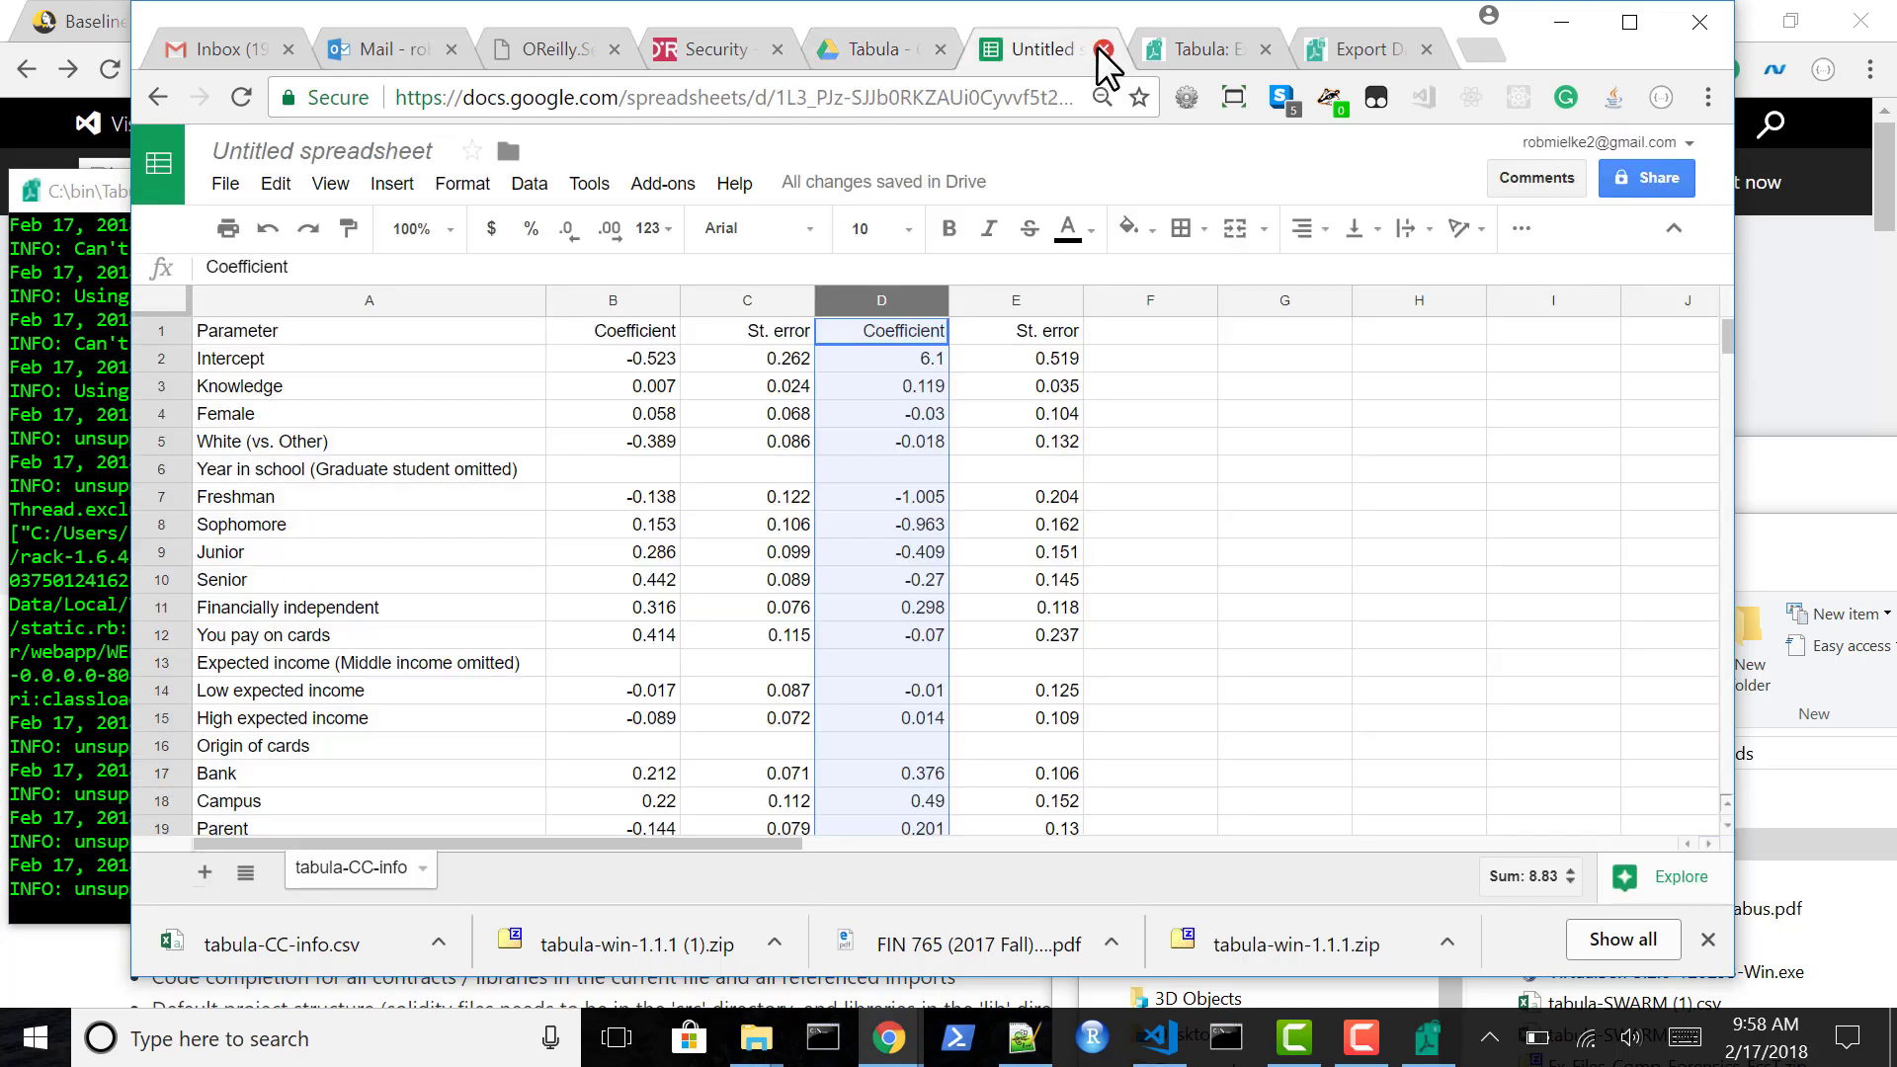
pyautogui.click(1103, 48)
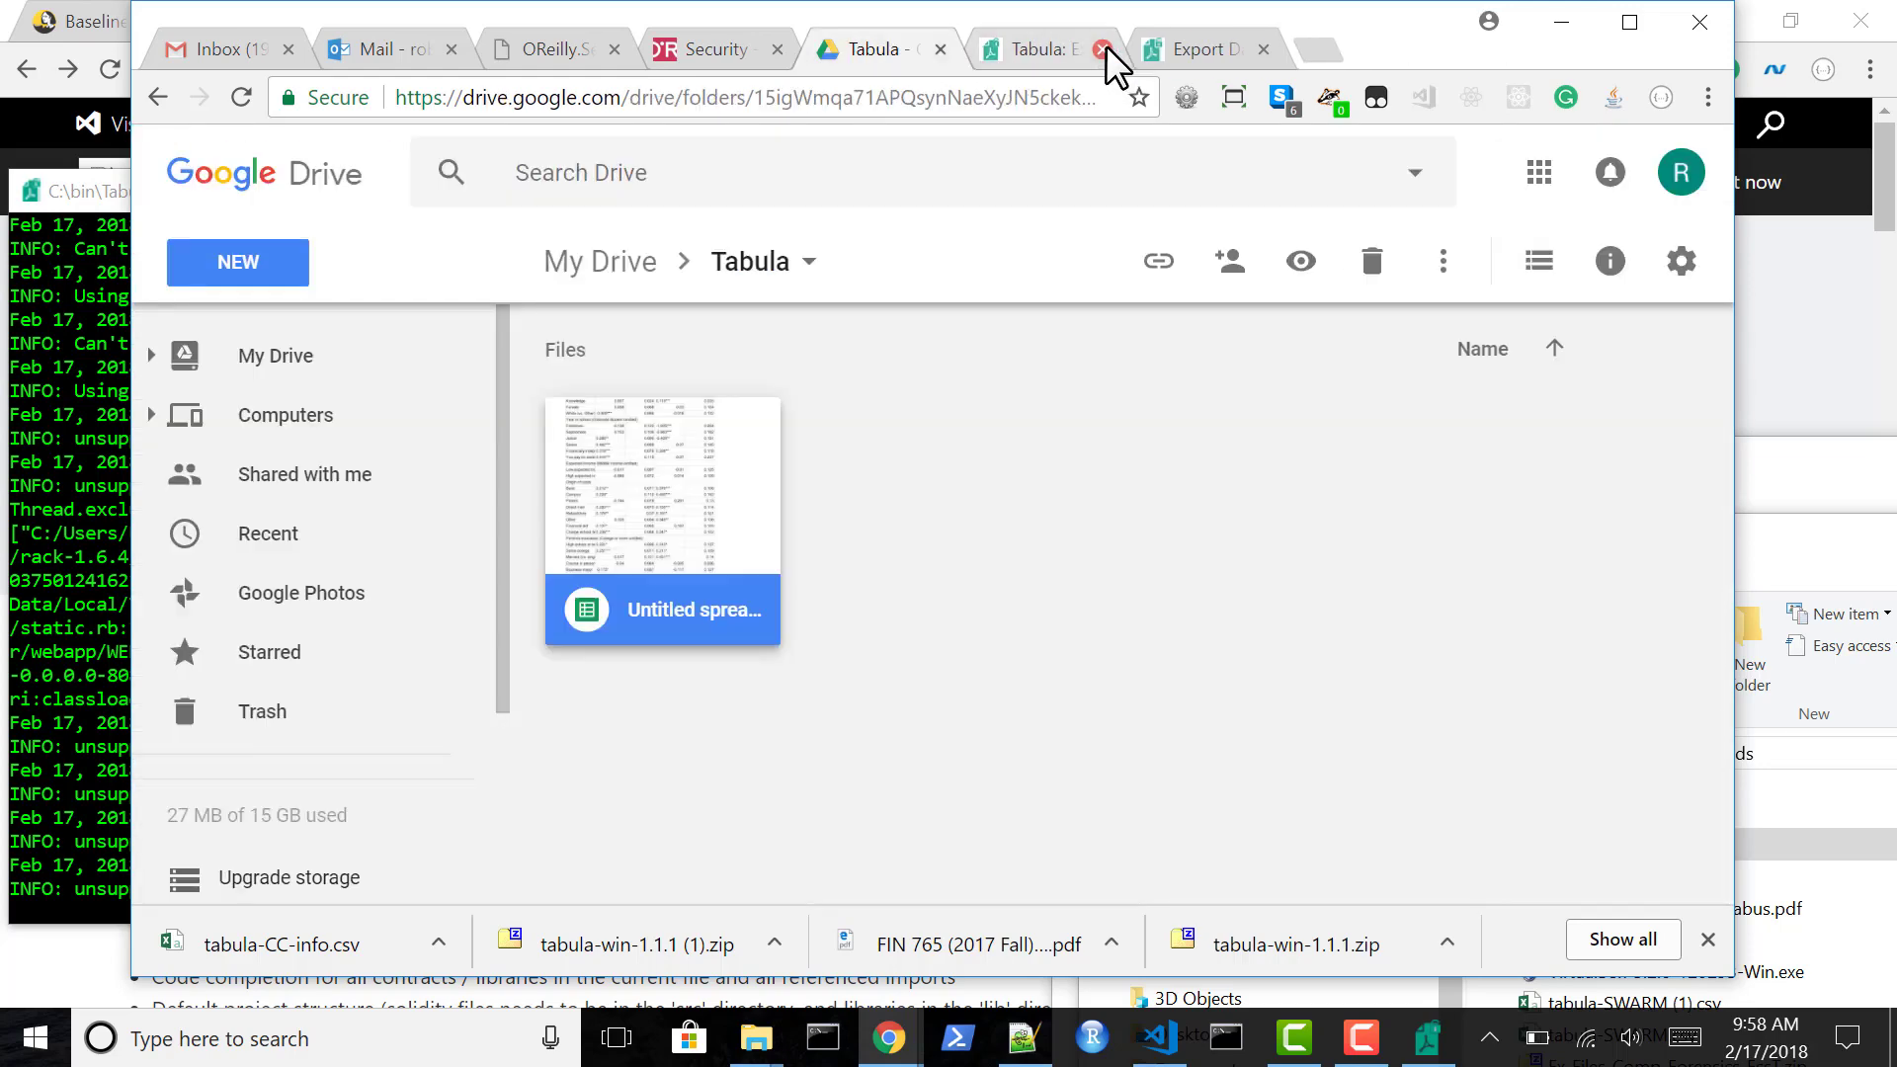
# Close the Tabula export page and console, returning to the Drive Tabula folder.
pyautogui.click(1199, 41)
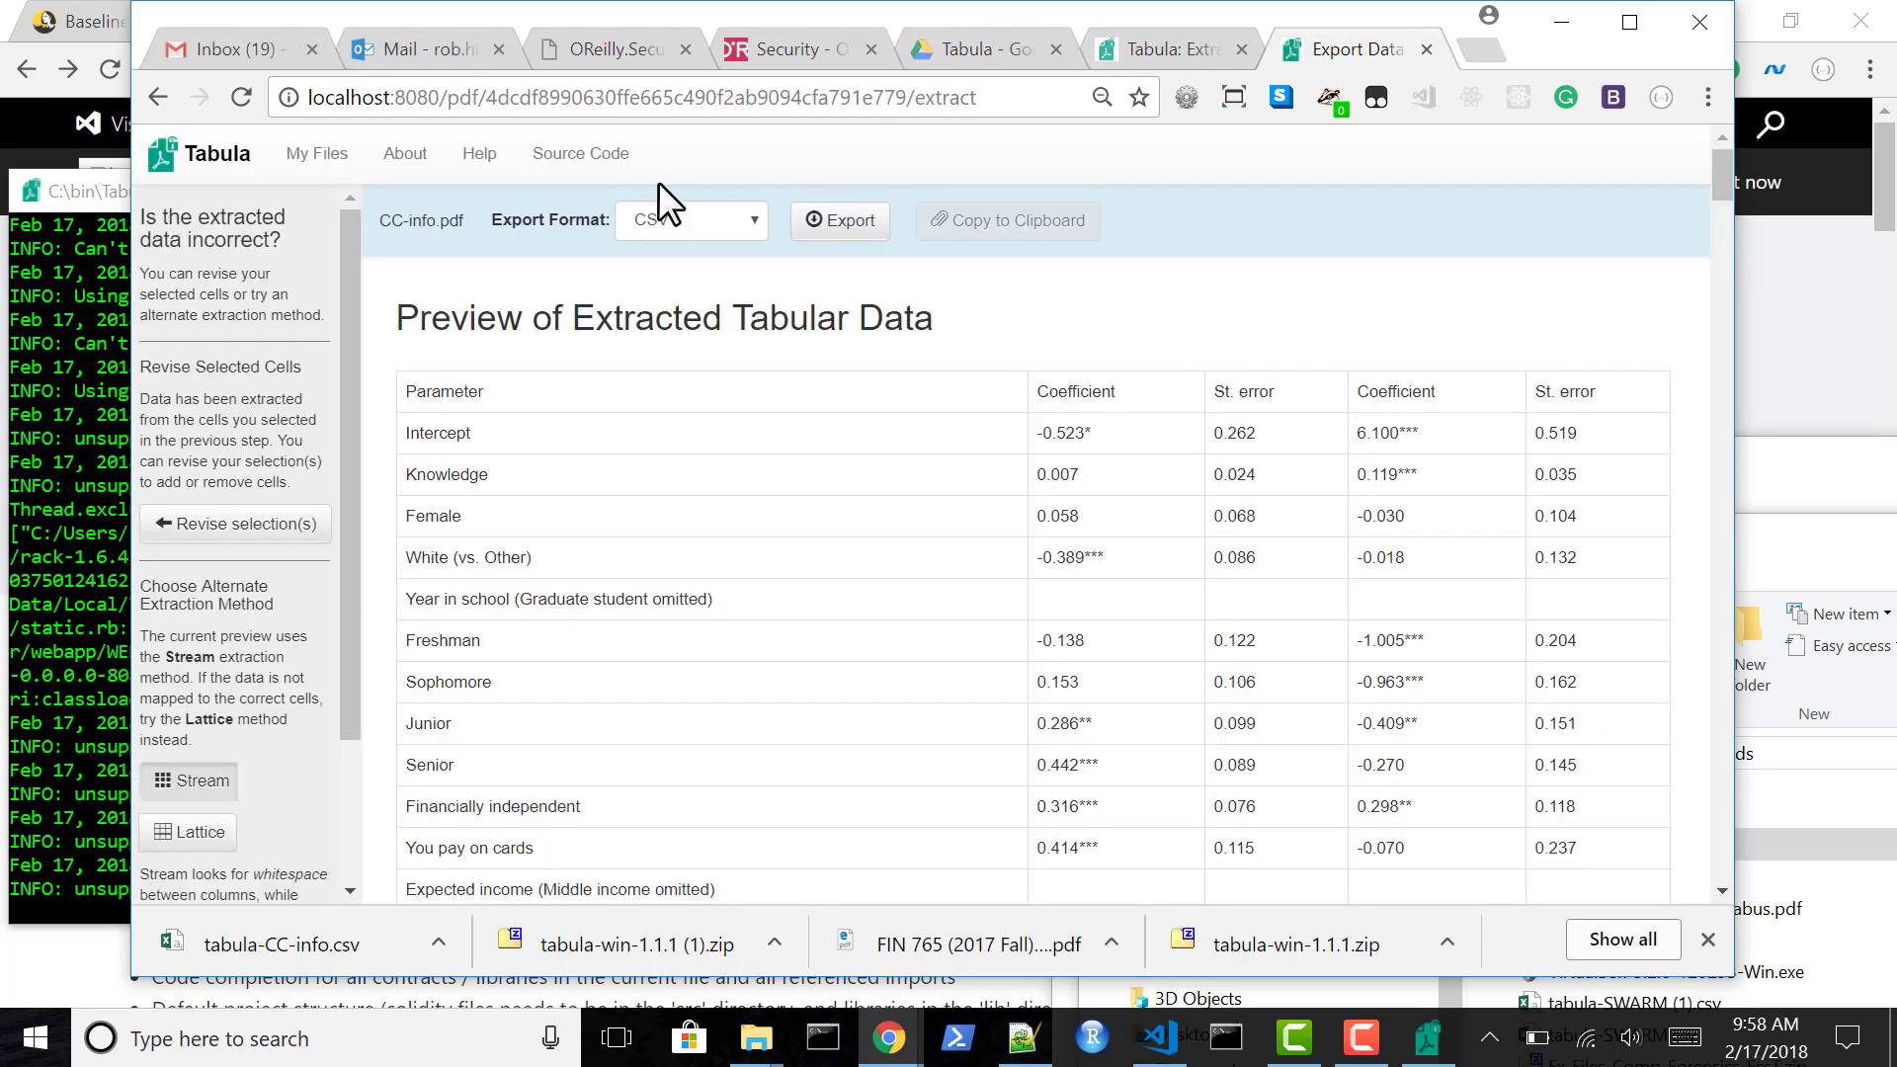
pyautogui.click(1425, 48)
pyautogui.hotkey('alt', 'Tab')
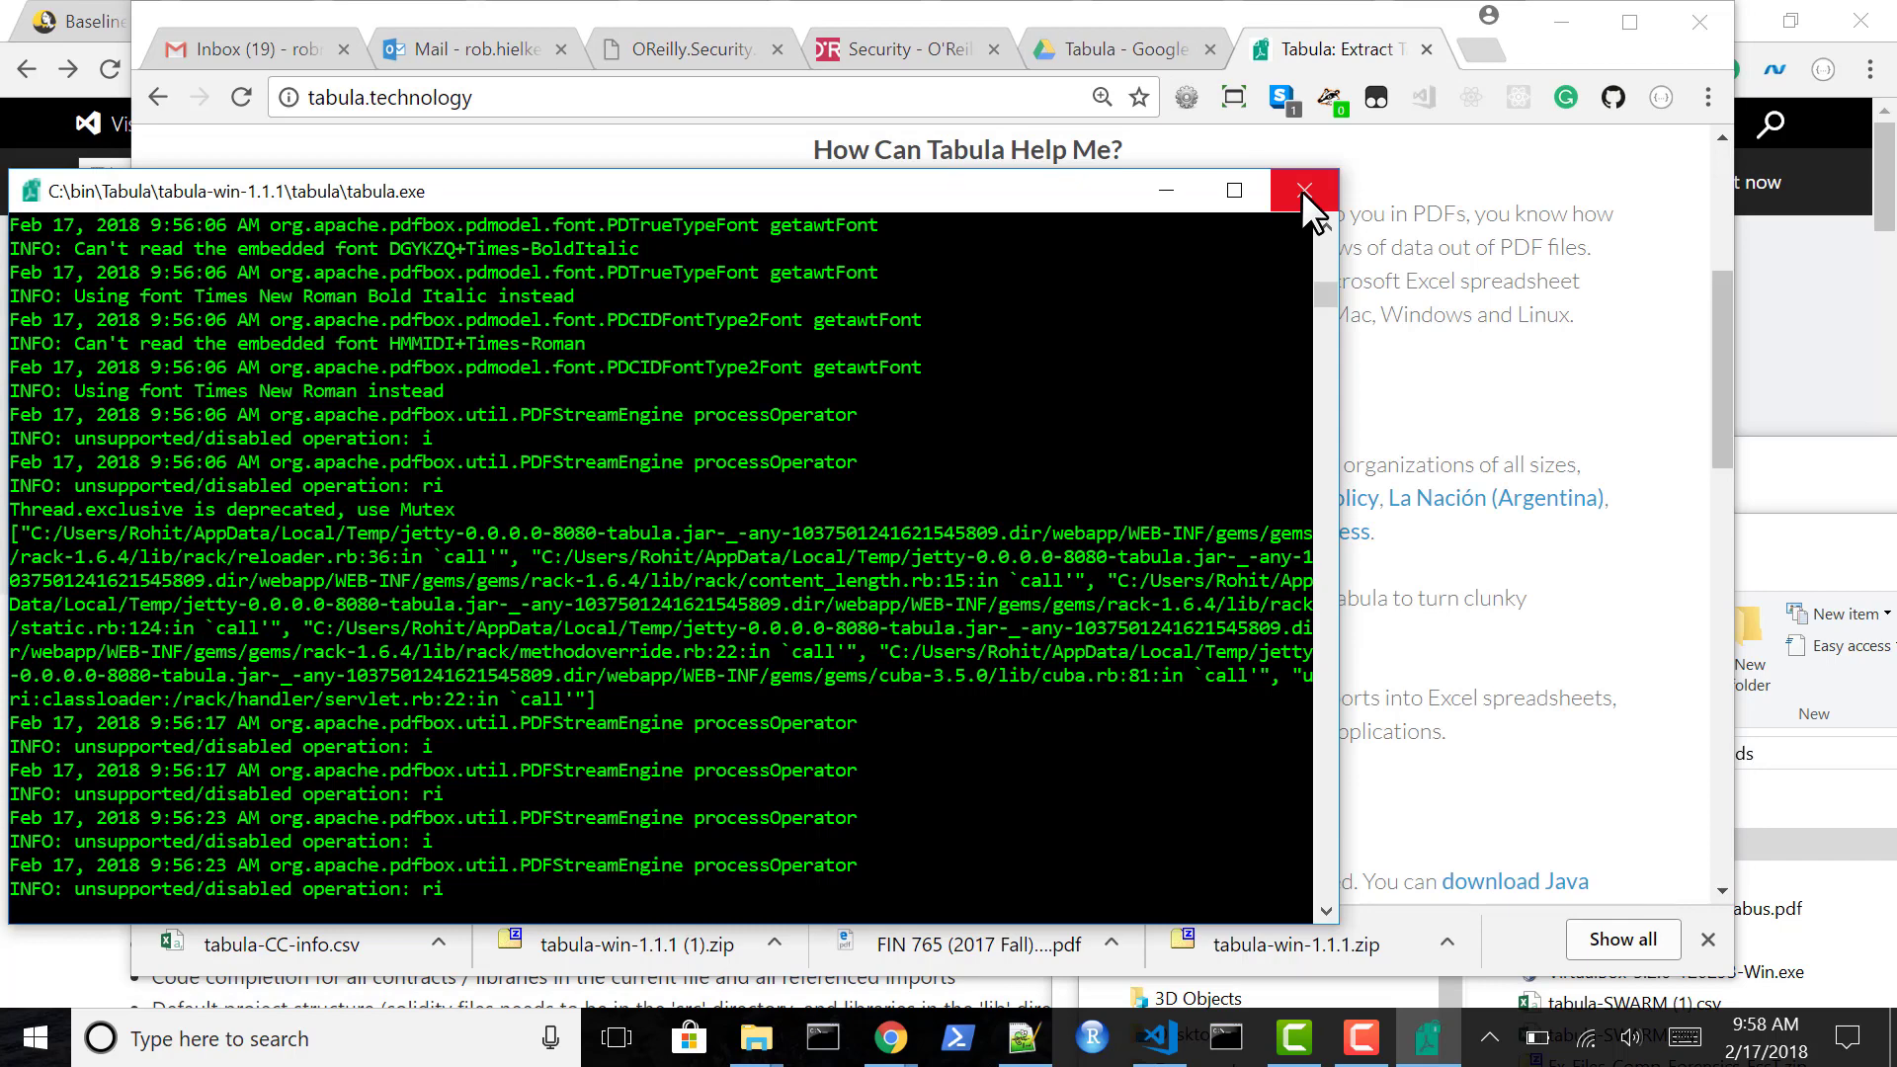
pyautogui.click(1301, 189)
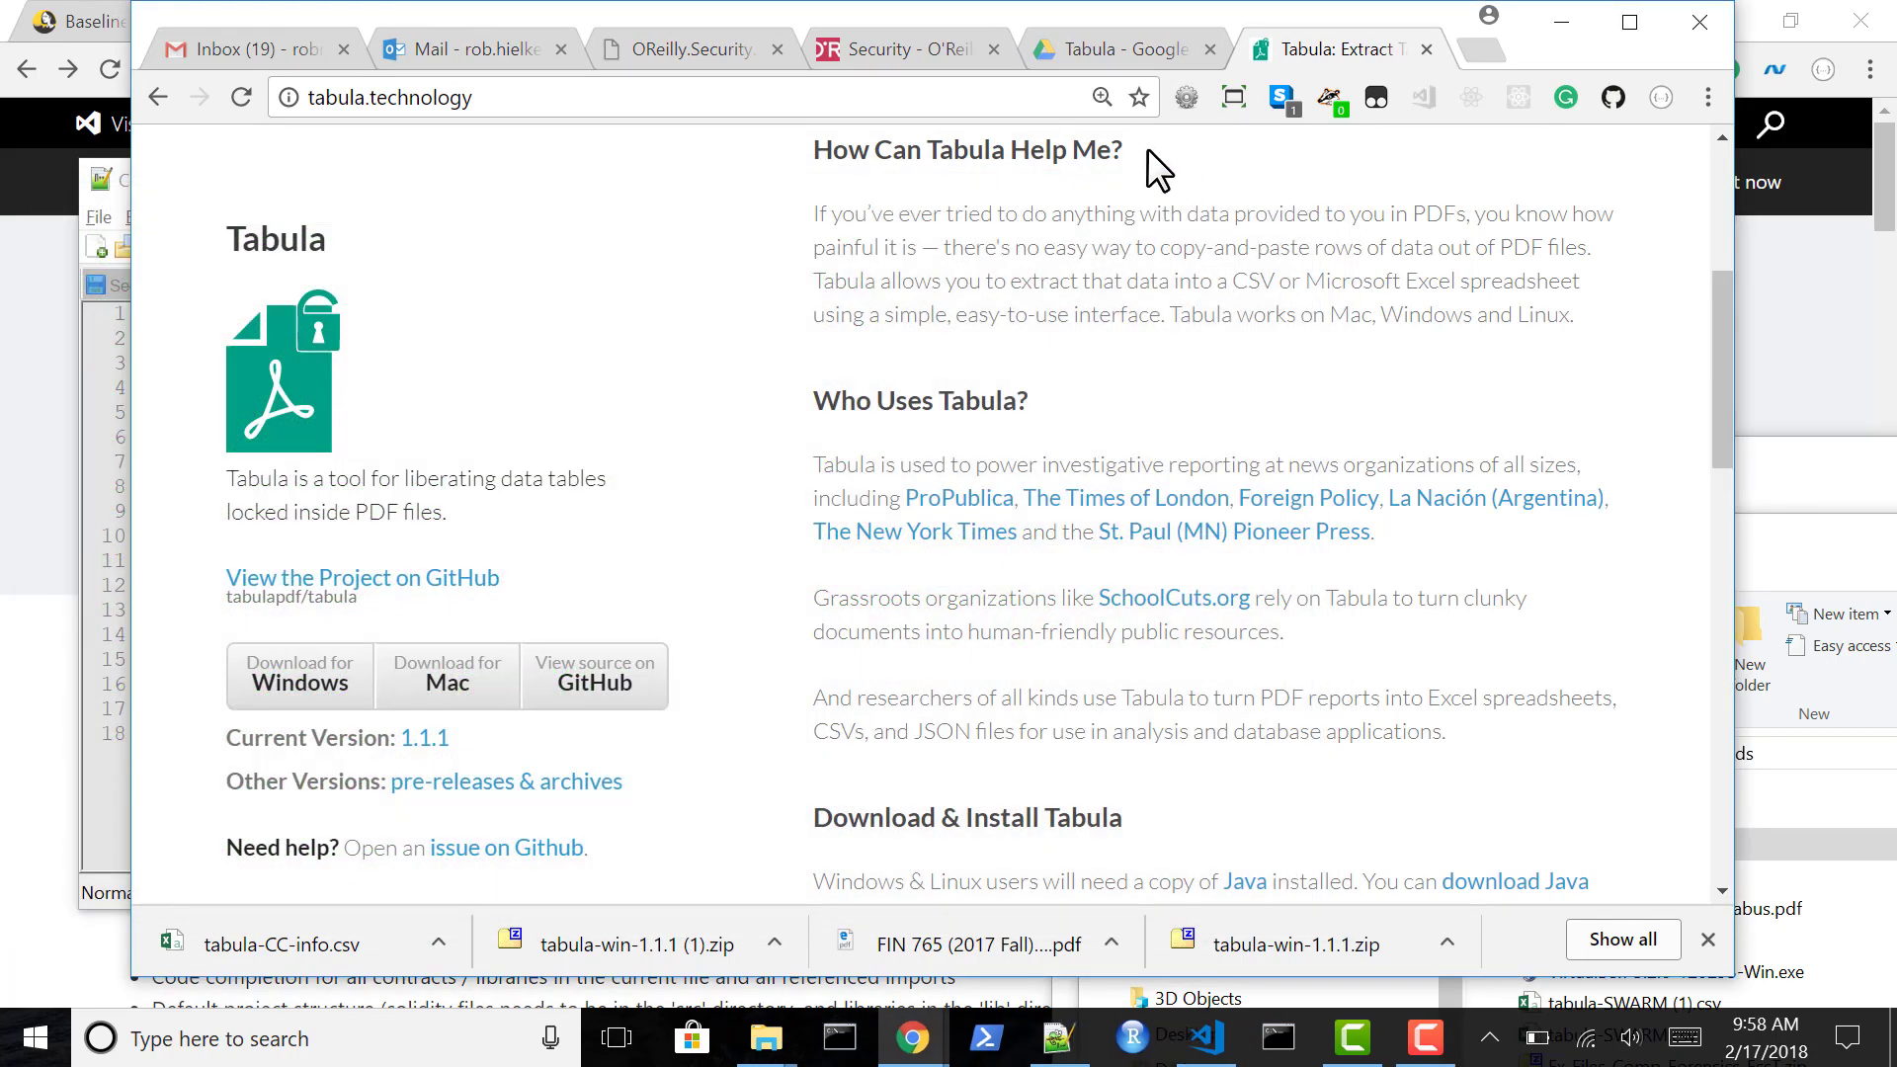
pyautogui.click(1114, 51)
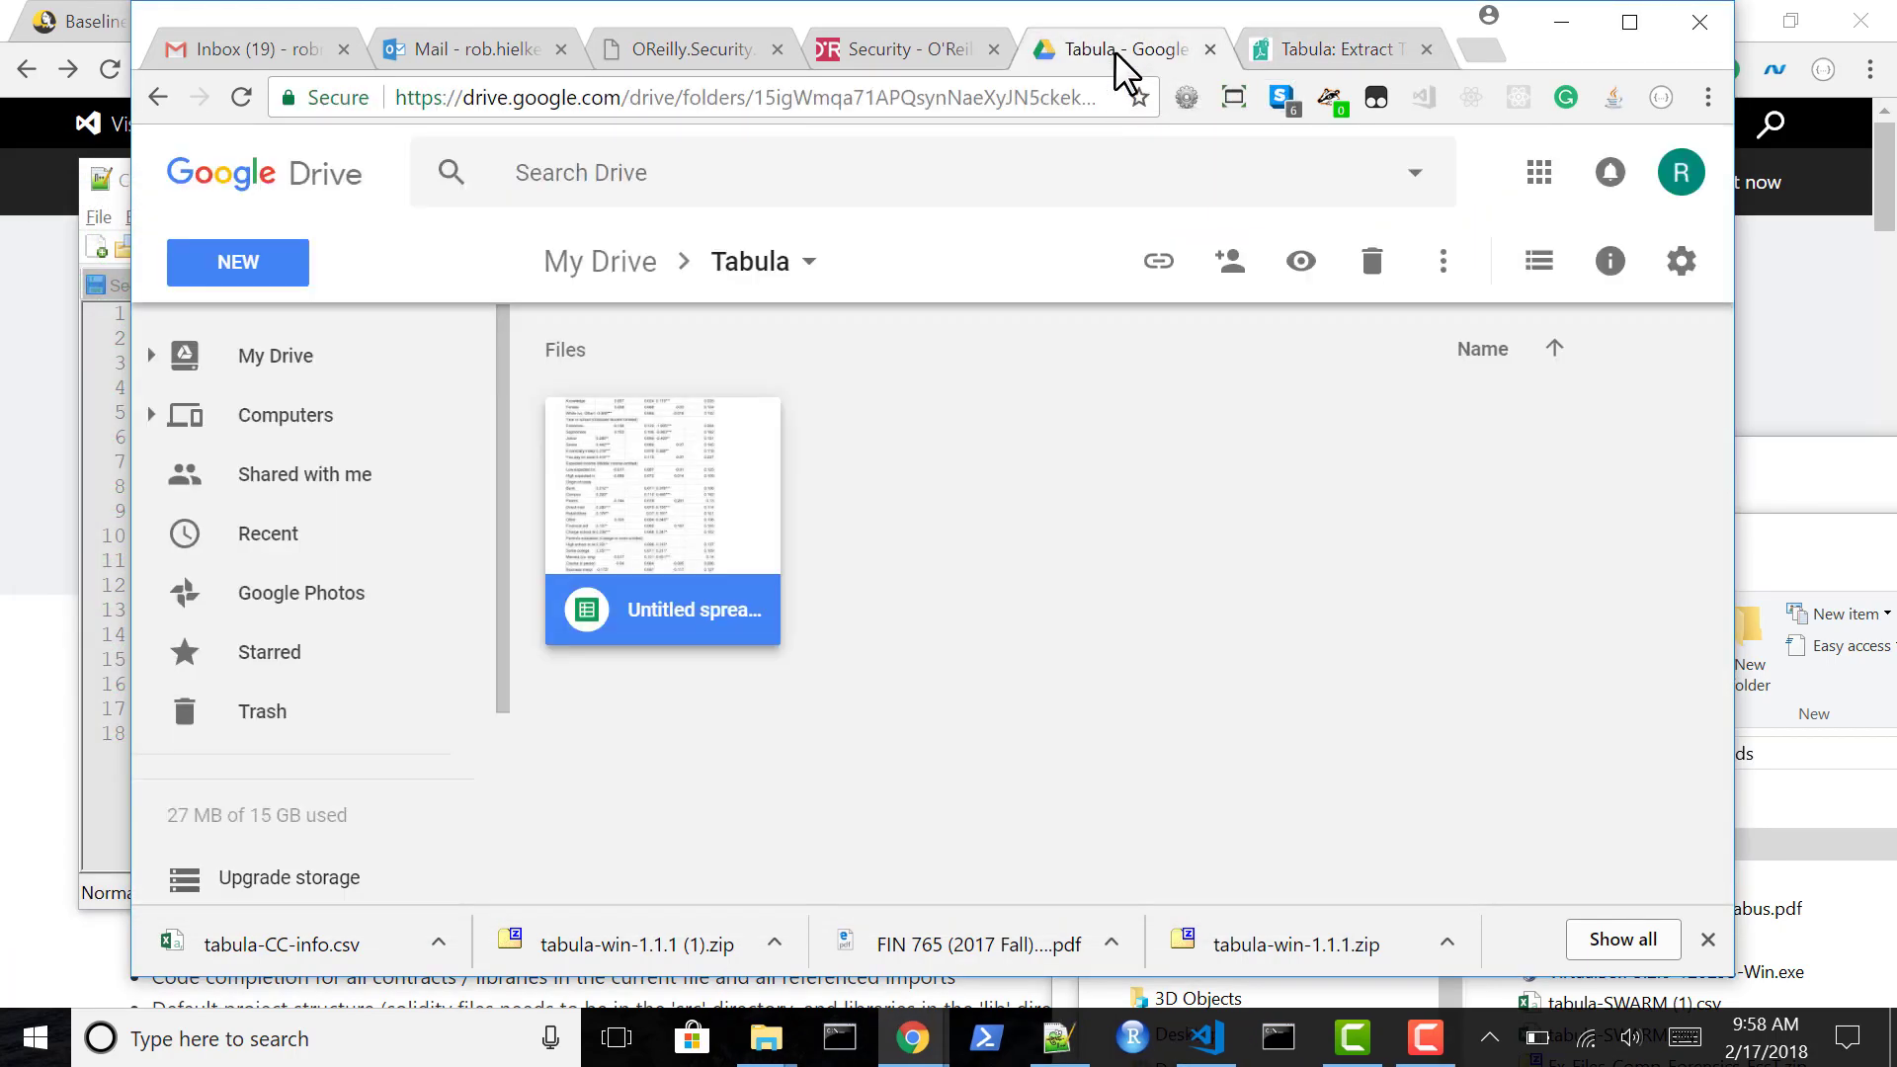